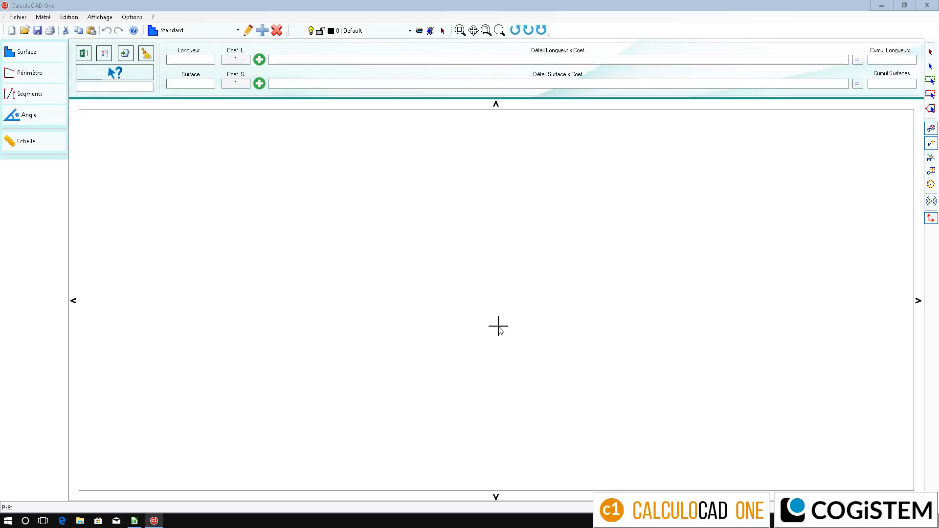
Open APEI.pdf from the Exemples folder without image conversion or image extraction, and dismiss the scaling prompt.
{"action": "left_click", "coordinate": [25, 31]}
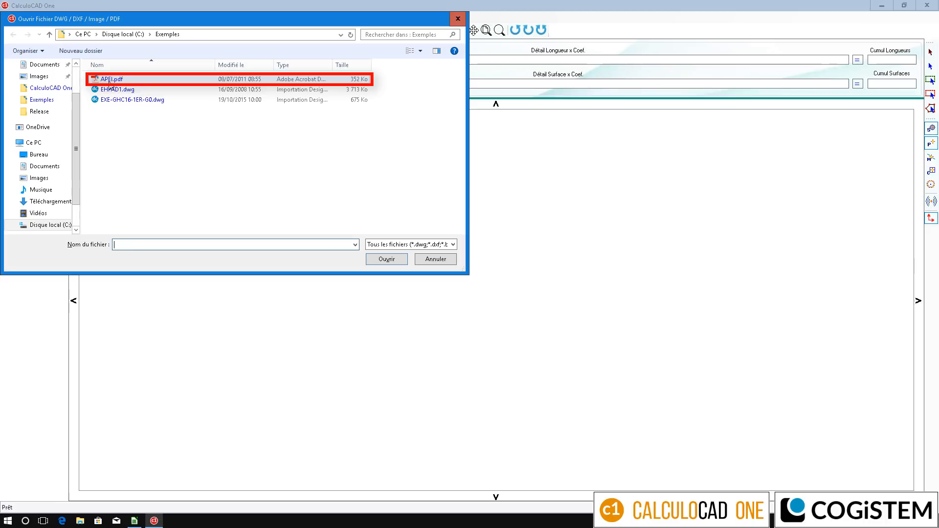
{"action": "left_click", "coordinate": [110, 83]}
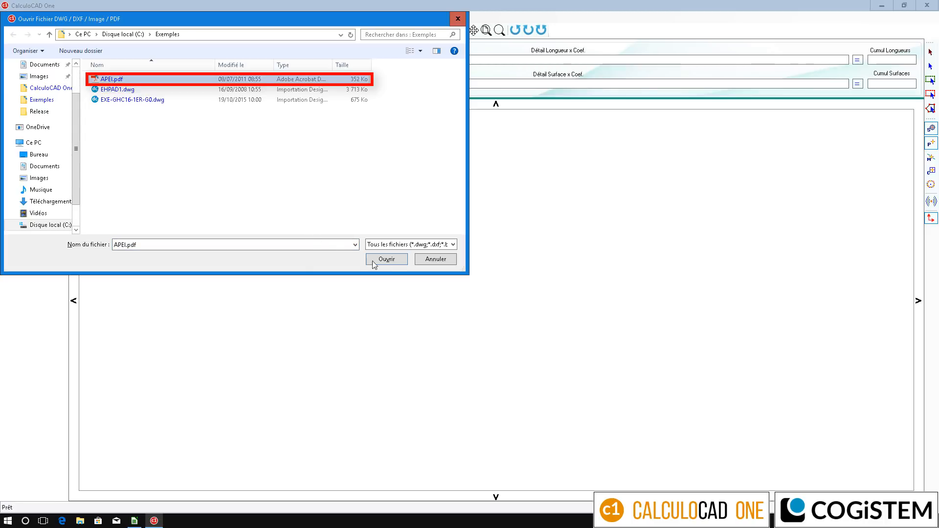
{"action": "left_click", "coordinate": [391, 261]}
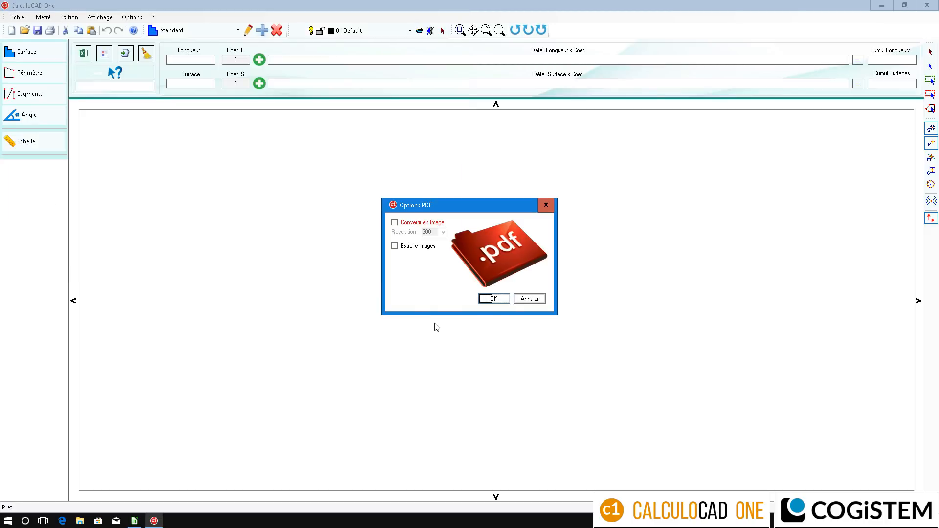
{"action": "left_click", "coordinate": [502, 300]}
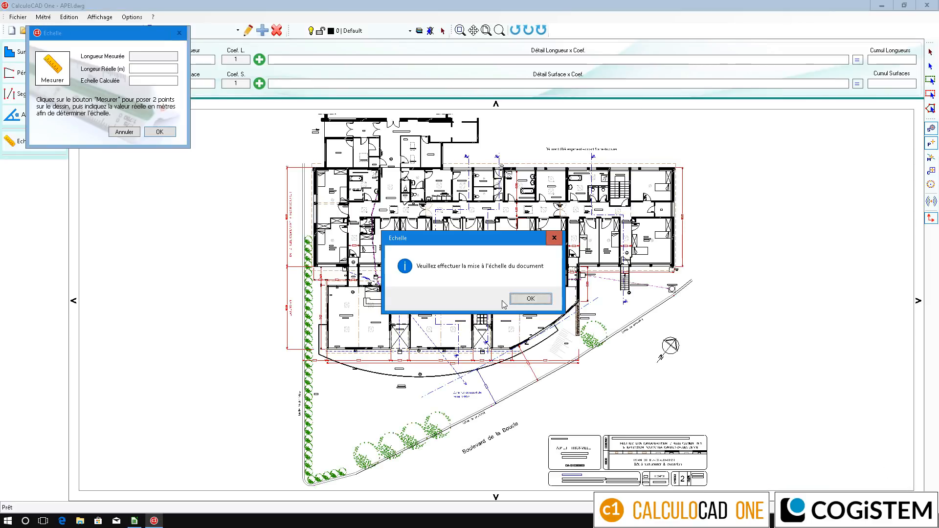
{"action": "left_click", "coordinate": [529, 299]}
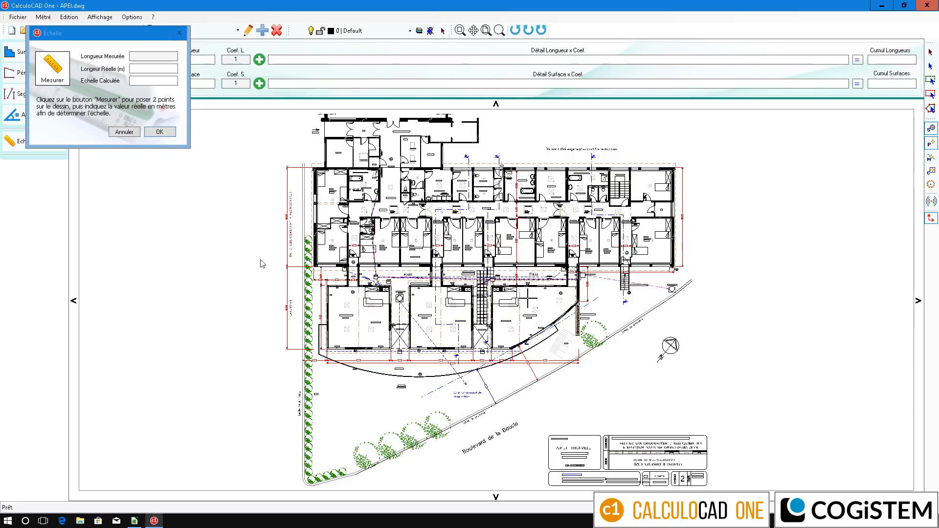
Calibrate the plan's scale by measuring the 8.31 dimension line near the curved terrace and setting its real length to 8.31 m.
{"action": "left_click", "coordinate": [56, 80]}
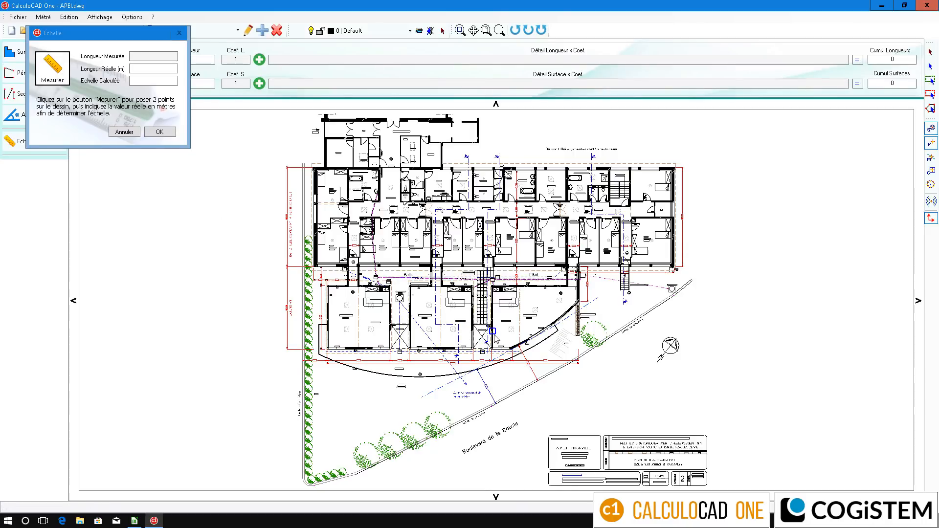
{"action": "scroll", "coordinate": [542, 362], "scroll_direction": "up", "scroll_amount": 6}
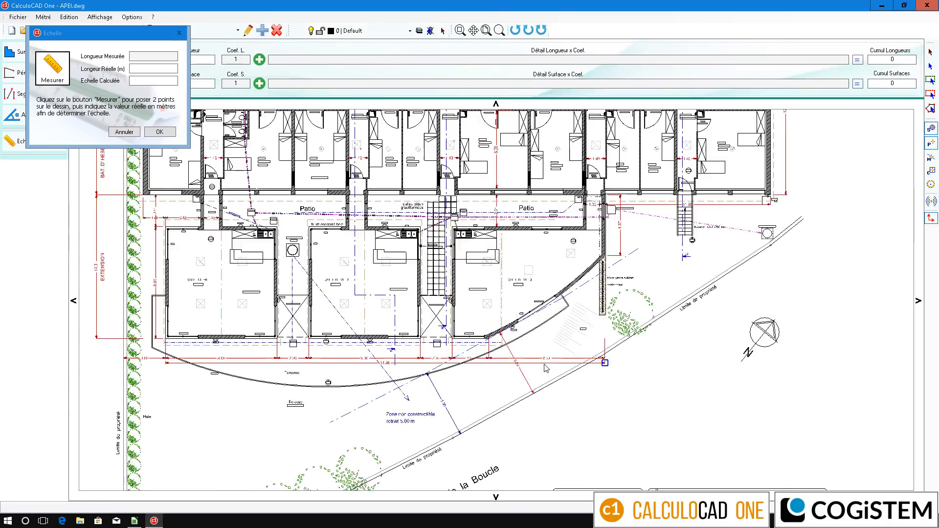
{"action": "scroll", "coordinate": [545, 366], "scroll_direction": "up", "scroll_amount": 2}
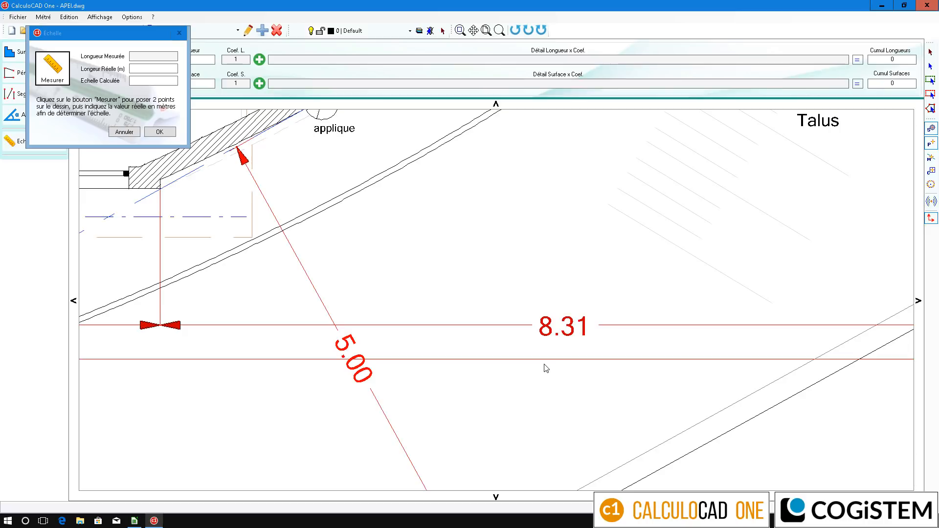
{"action": "scroll", "coordinate": [544, 364], "scroll_direction": "down", "scroll_amount": 1}
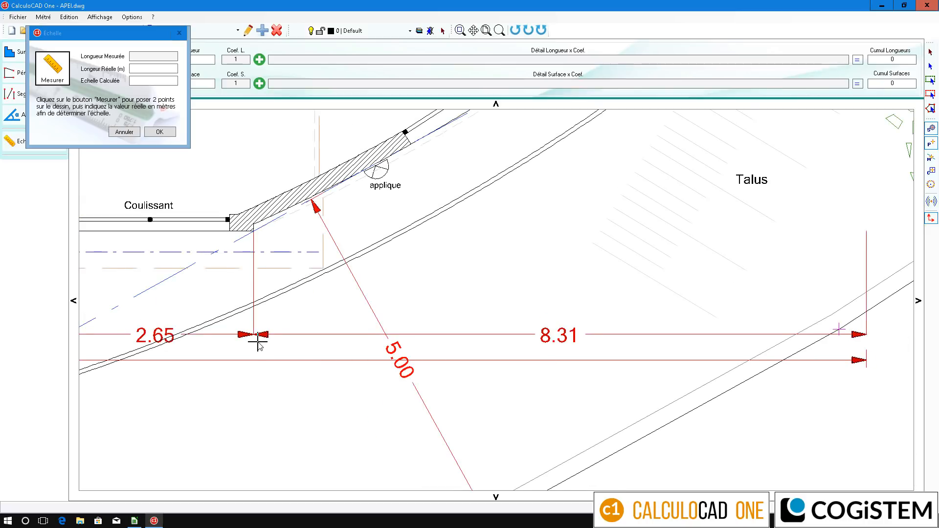
{"action": "left_click", "coordinate": [364, 352]}
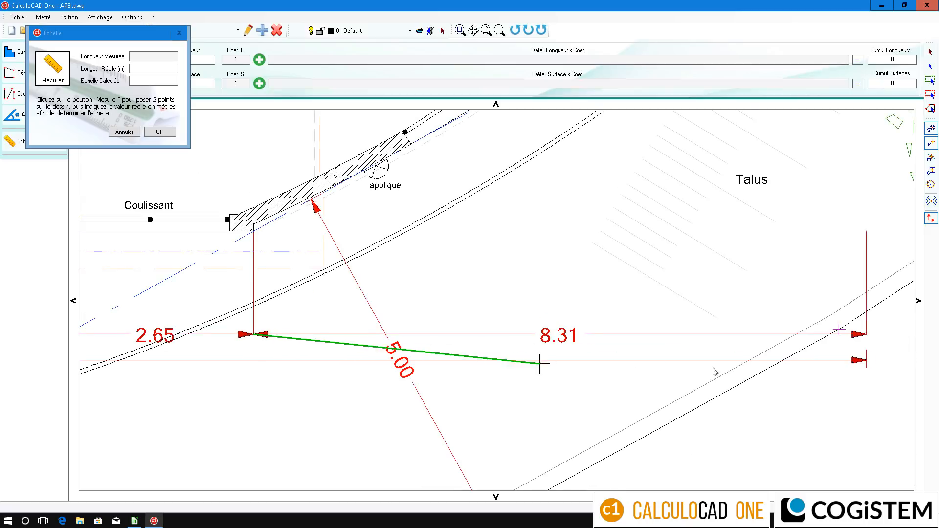
{"action": "left_click", "coordinate": [867, 336]}
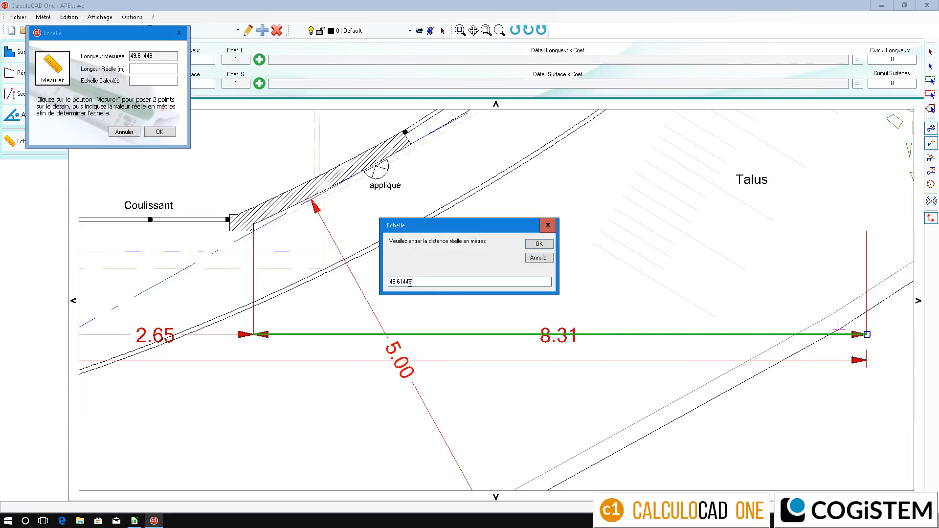
{"action": "left_click_drag", "start_coordinate": [410, 283], "coordinate": [396, 282]}
{"action": "type", "text": "8.31"}
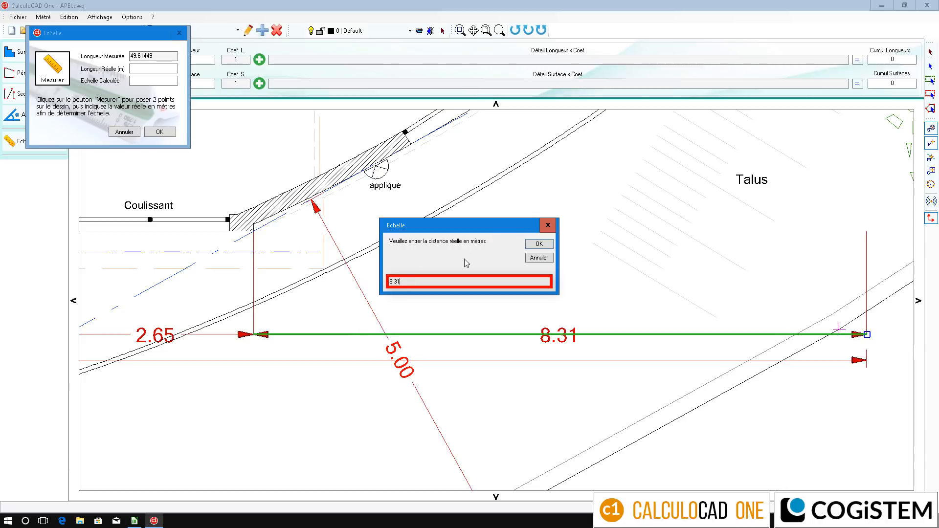
{"action": "left_click", "coordinate": [546, 250]}
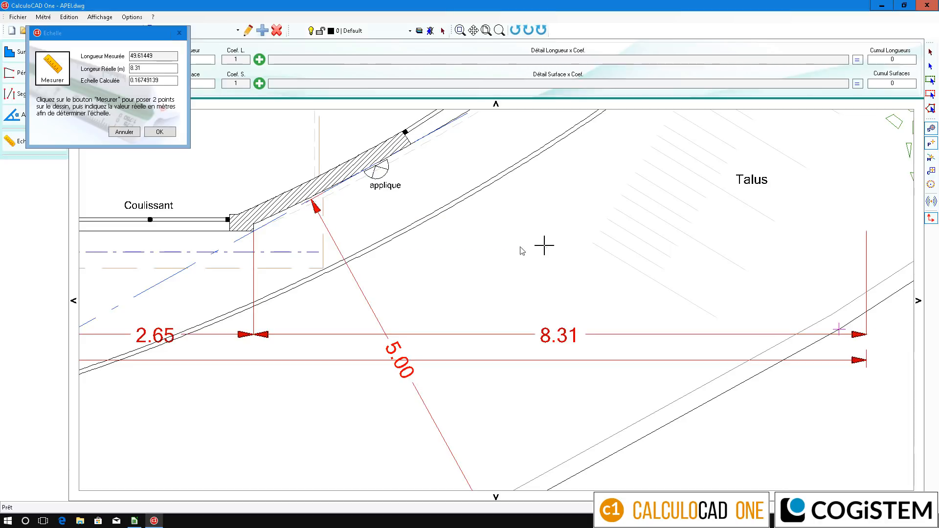
{"action": "left_click", "coordinate": [168, 135]}
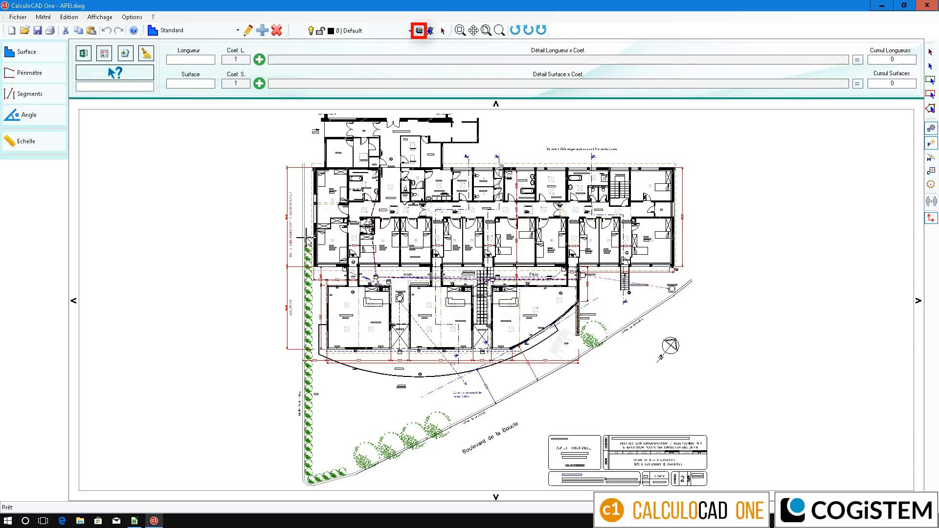
Hide and lock the layer named 12 in the layer list.
{"action": "left_click", "coordinate": [419, 30]}
{"action": "scroll", "coordinate": [90, 164], "scroll_direction": "down", "scroll_amount": 2}
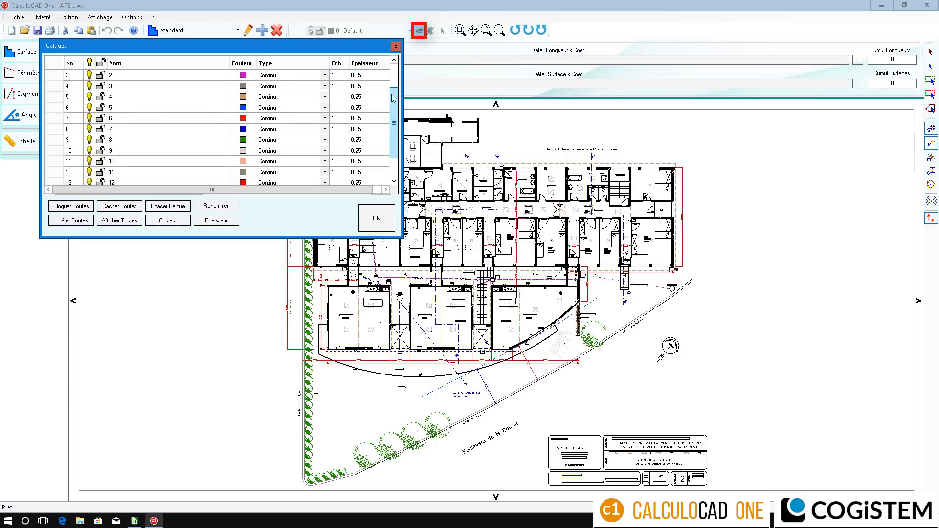
{"action": "left_click", "coordinate": [89, 162]}
{"action": "left_click", "coordinate": [100, 162]}
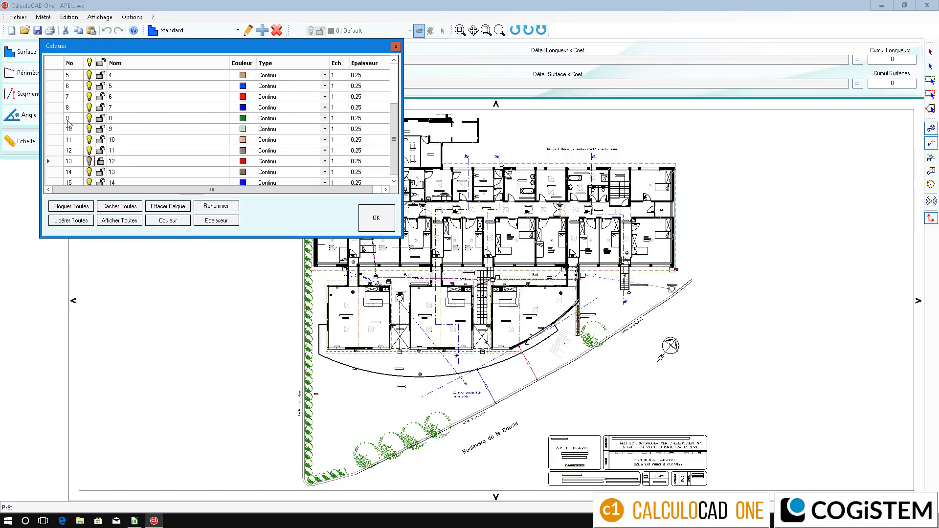
Erase the layer named 8, confirm the deletion and close the layer list.
{"action": "left_click", "coordinate": [115, 118]}
{"action": "left_click", "coordinate": [168, 206]}
{"action": "left_click", "coordinate": [472, 305]}
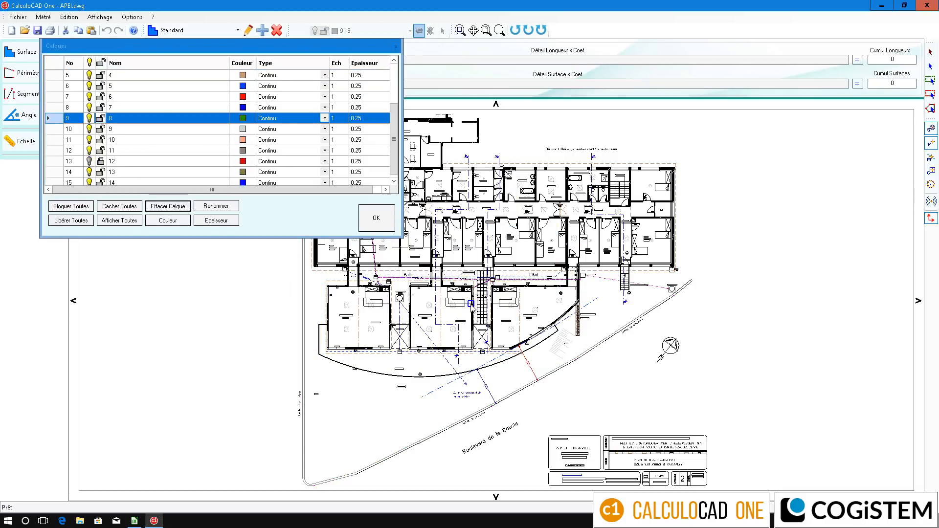
{"action": "left_click", "coordinate": [375, 217]}
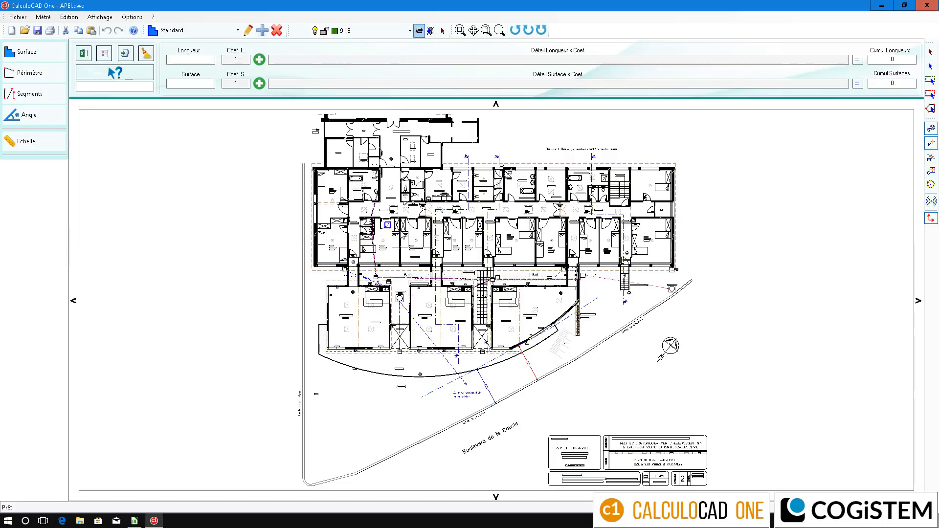
Delete the title block, street name, property boundary lines and remaining annotations below and beside the building.
{"action": "left_click_drag", "start_coordinate": [716, 490], "coordinate": [248, 380]}
{"action": "key", "text": "Delete"}
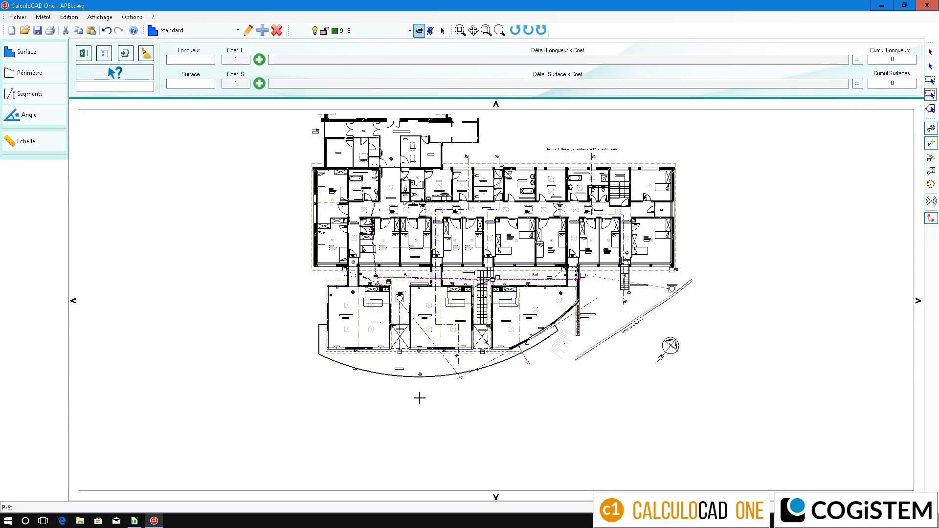
{"action": "left_click_drag", "start_coordinate": [714, 396], "coordinate": [570, 340]}
{"action": "key", "text": "Delete"}
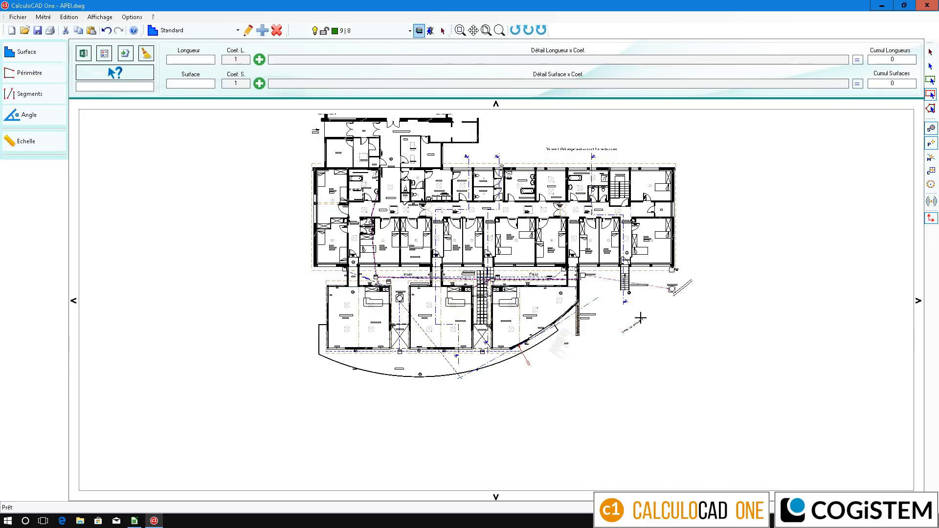
{"action": "left_click_drag", "start_coordinate": [616, 309], "coordinate": [674, 344]}
{"action": "key", "text": "Delete"}
{"action": "left_click_drag", "start_coordinate": [703, 311], "coordinate": [667, 283]}
{"action": "key", "text": "Delete"}
{"action": "middle_click", "coordinate": [692, 350]}
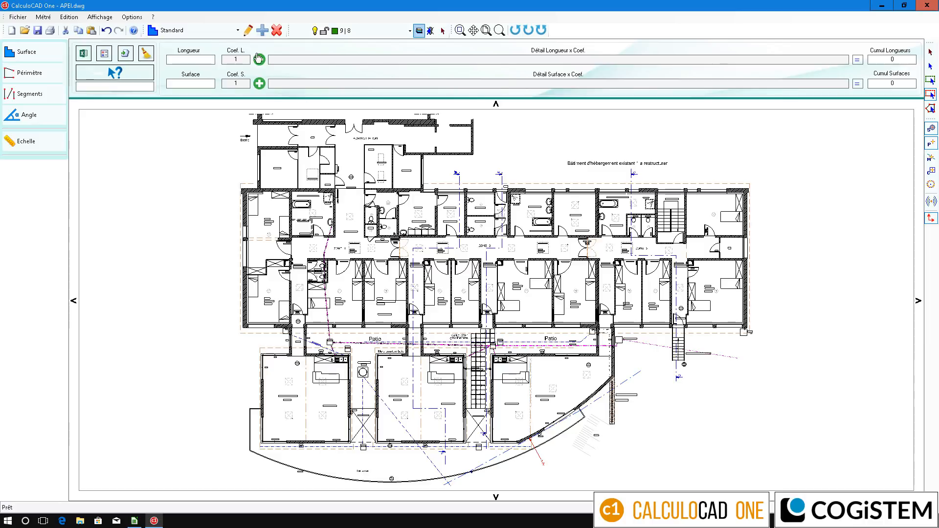
Start a surface with the Carrelage type and trace the passage from its door down to the wall bend in Salle de vie 3.
{"action": "left_click", "coordinate": [238, 31]}
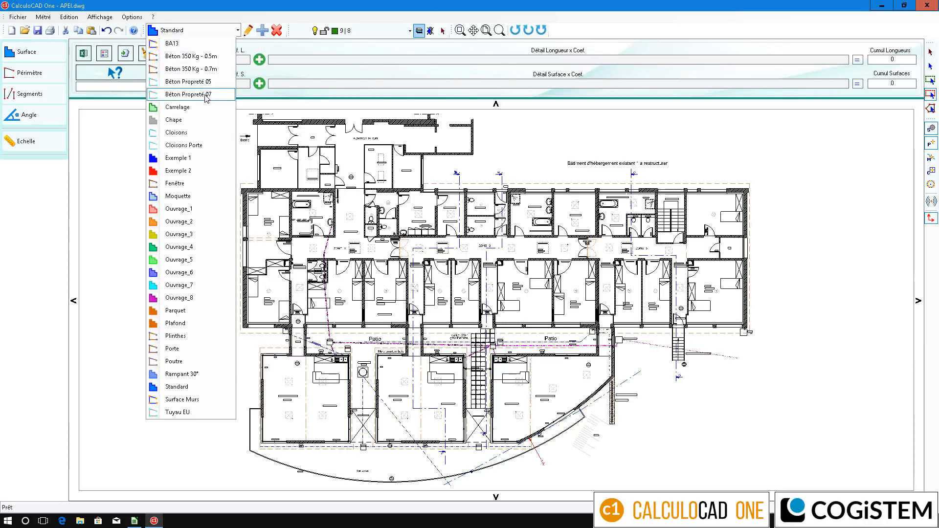
{"action": "left_click", "coordinate": [177, 107]}
{"action": "scroll", "coordinate": [589, 344], "scroll_direction": "up", "scroll_amount": 1}
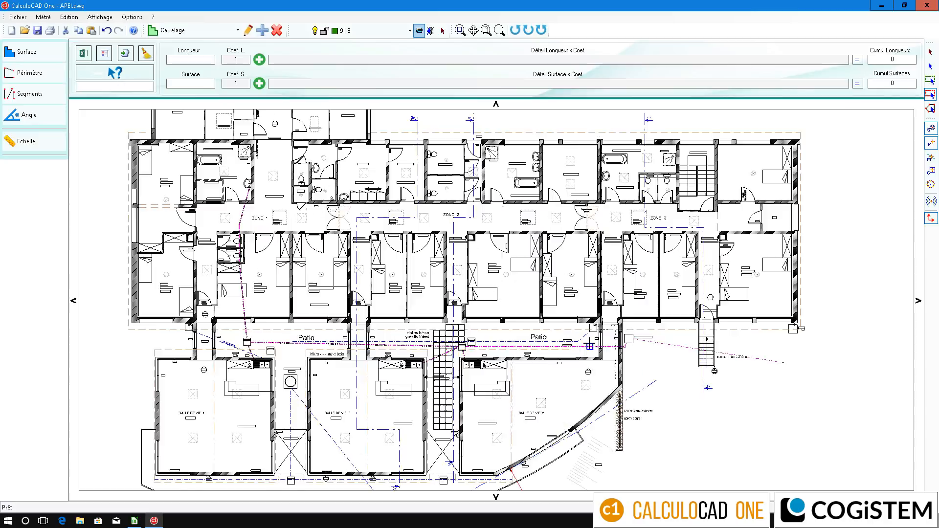
{"action": "scroll", "coordinate": [589, 346], "scroll_direction": "up", "scroll_amount": 2}
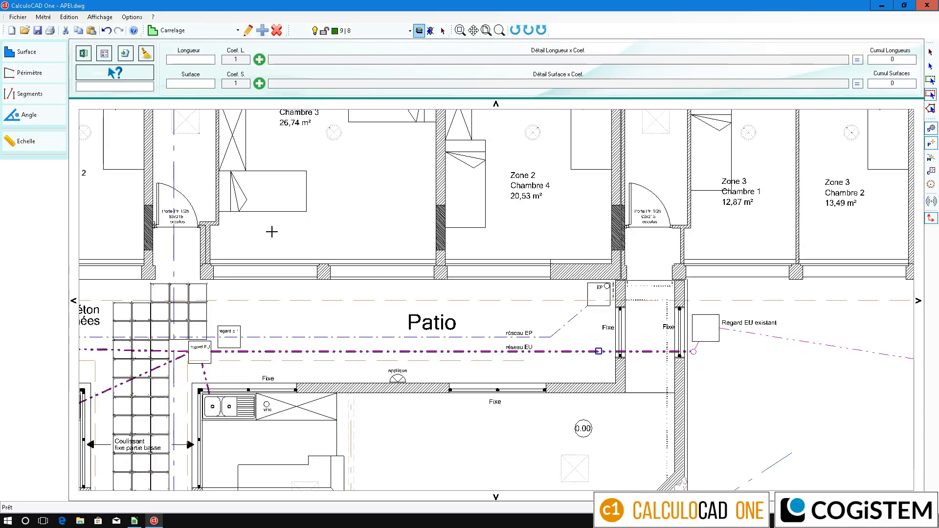
{"action": "left_click", "coordinate": [46, 54]}
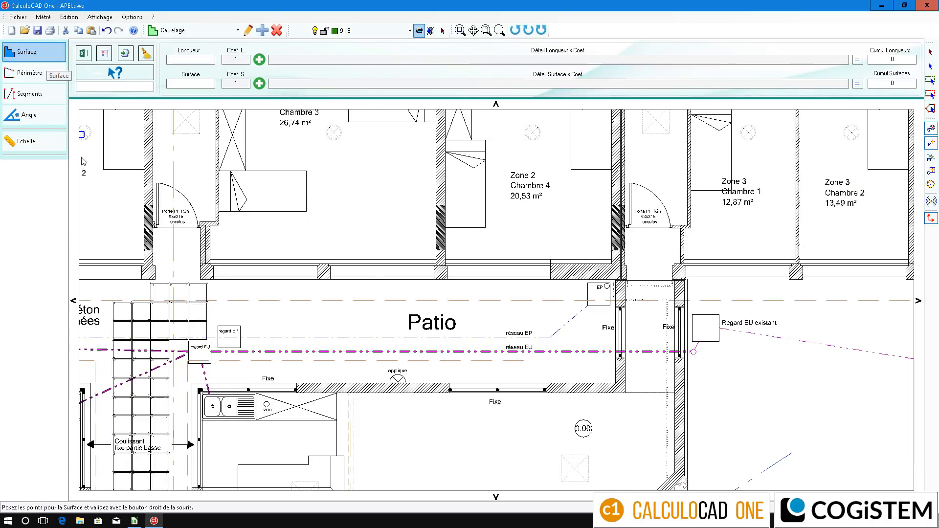
{"action": "left_click", "coordinate": [625, 228]}
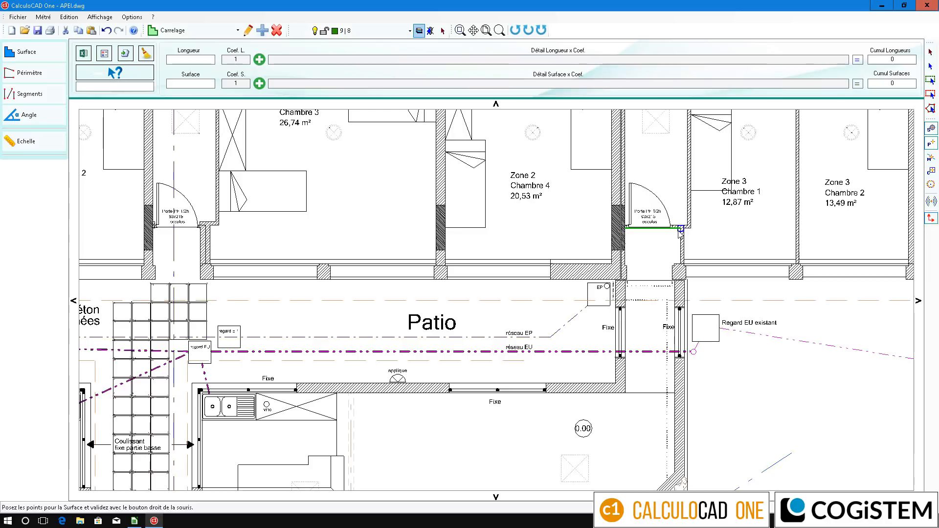
{"action": "left_click", "coordinate": [680, 228]}
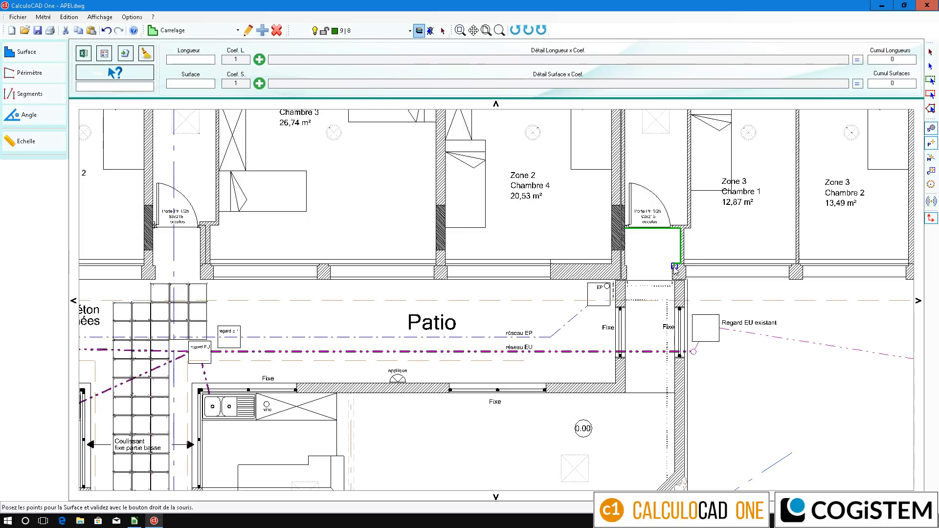
{"action": "left_click", "coordinate": [674, 265]}
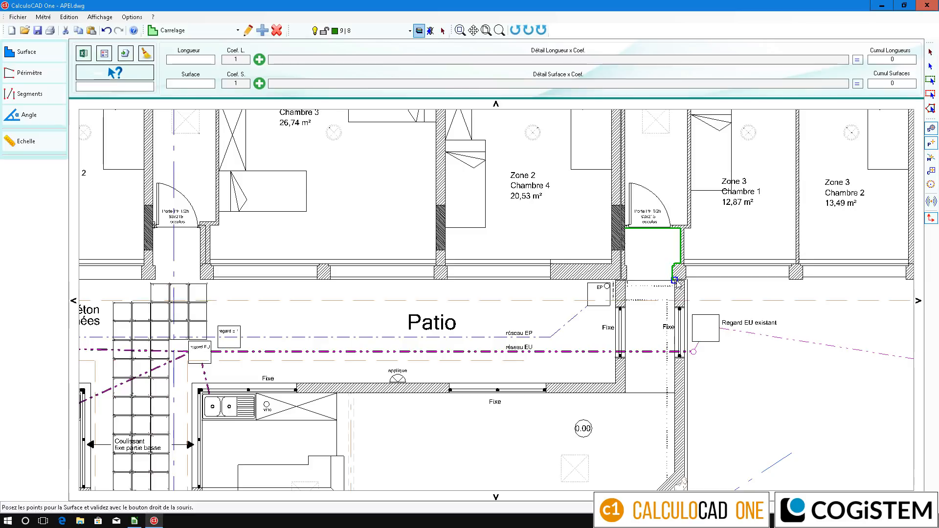
{"action": "left_click", "coordinate": [673, 474]}
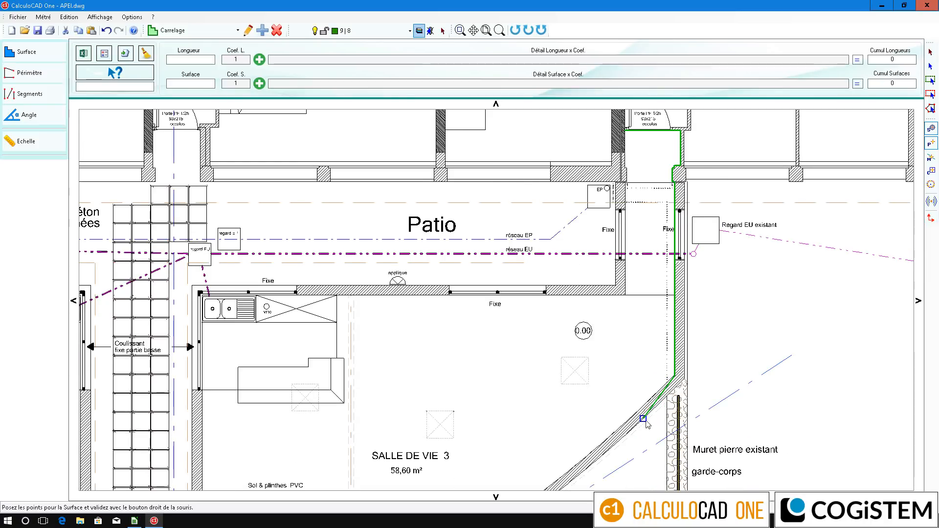
Trace the Carrelage surface of Salle de vie 3 along the curved wall, the window corner and the patio wall, and close it at the passage.
{"action": "left_click", "coordinate": [573, 468]}
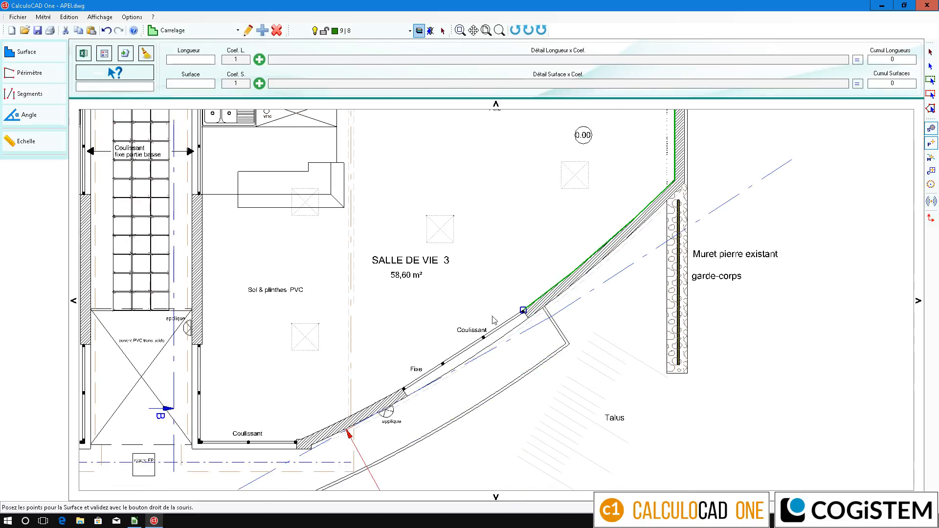
{"action": "left_click", "coordinate": [403, 390]}
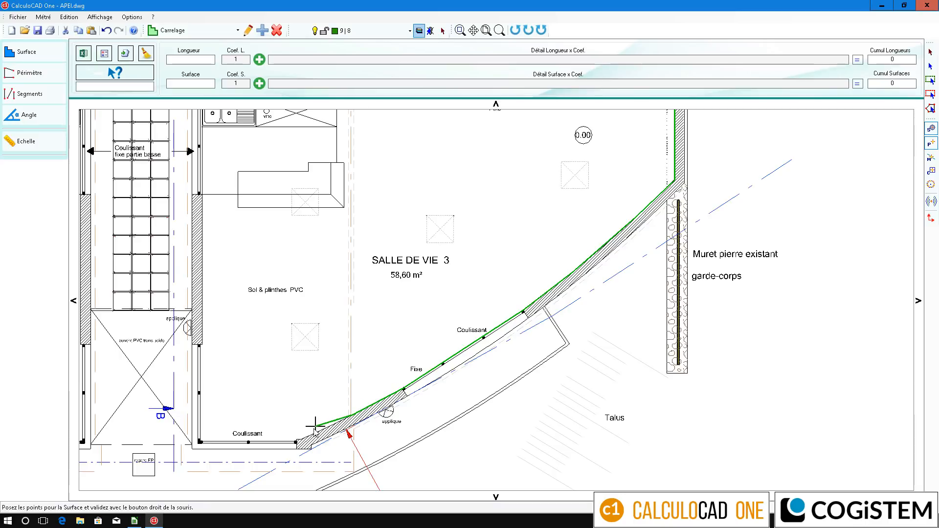
{"action": "left_click", "coordinate": [301, 440]}
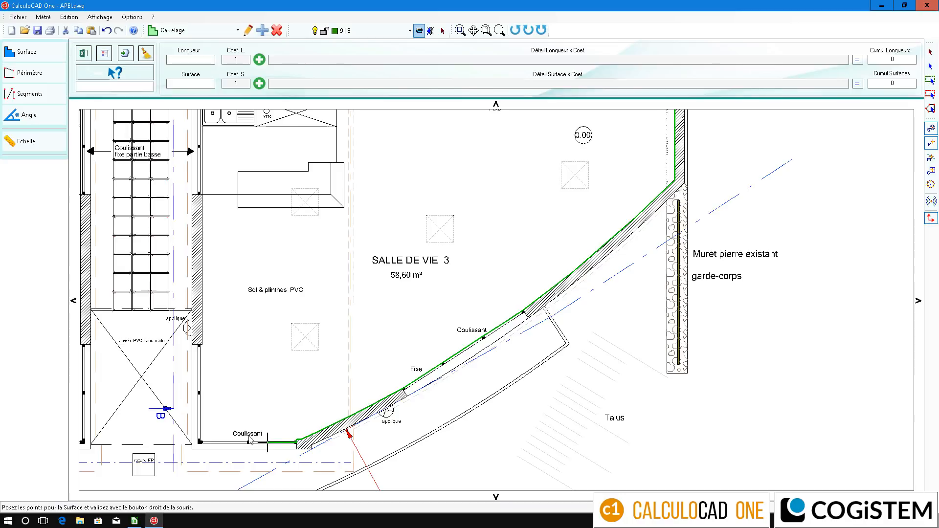
{"action": "left_click", "coordinate": [200, 442]}
{"action": "left_click", "coordinate": [200, 346]}
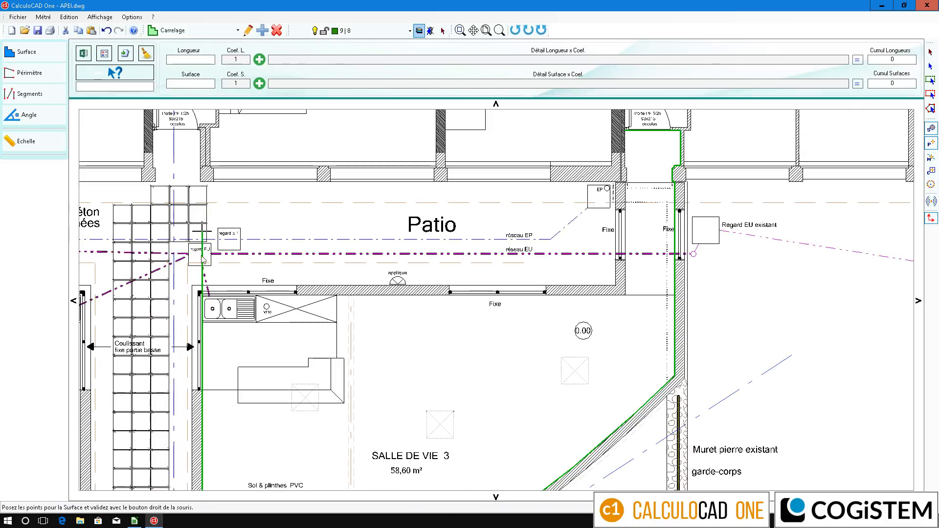
{"action": "left_click", "coordinate": [201, 294]}
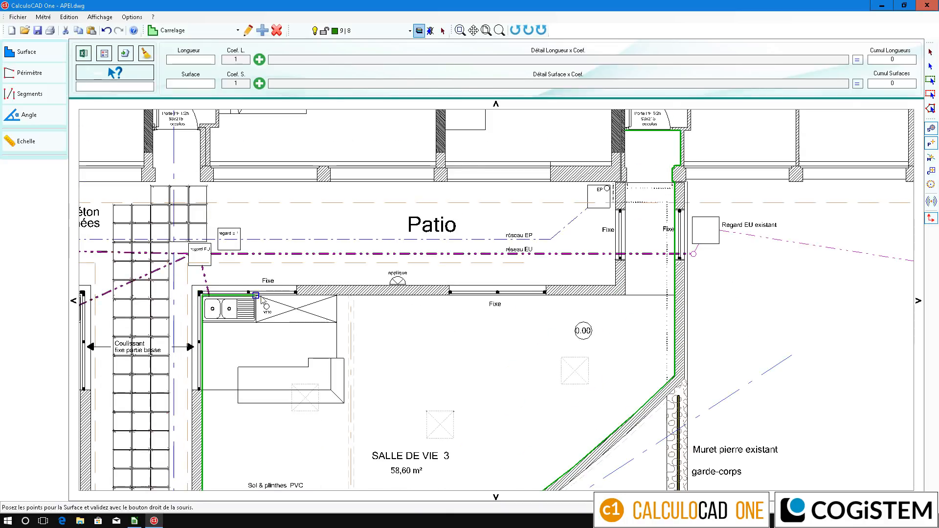
{"action": "left_click", "coordinate": [625, 294]}
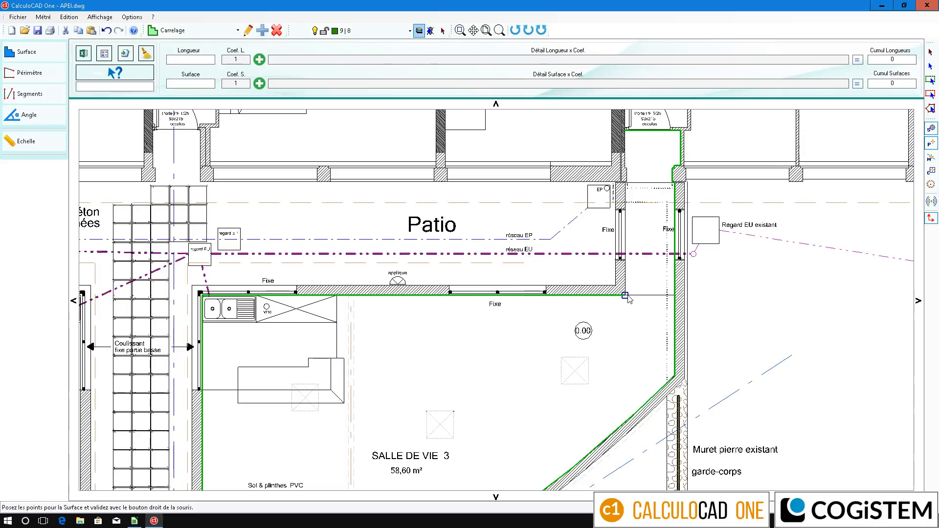
{"action": "right_click", "coordinate": [625, 172]}
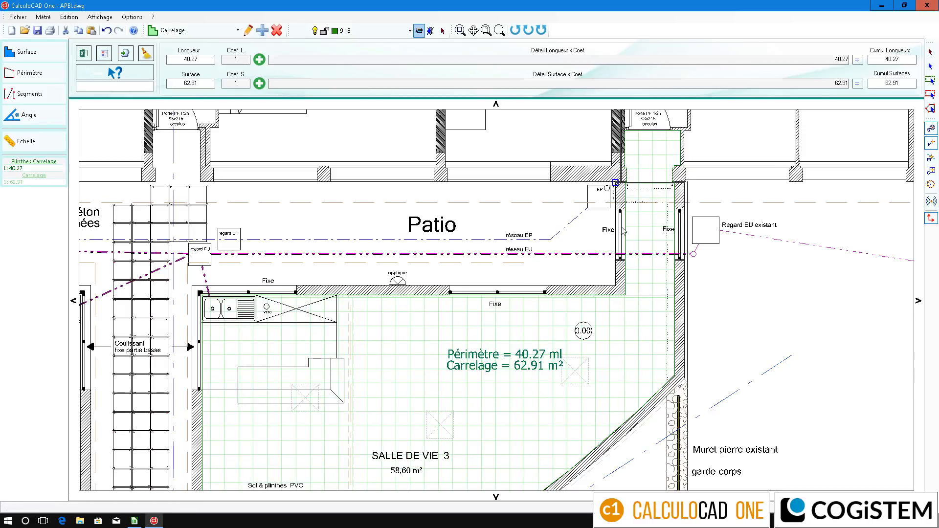
Switch to the METRE.xlsx spreadsheet and transfer the Carrelage length 40.27 to cell D89 and the surface 62.91 to cell E89.
{"action": "scroll", "coordinate": [560, 364], "scroll_direction": "down", "scroll_amount": 1}
{"action": "left_click", "coordinate": [496, 497]}
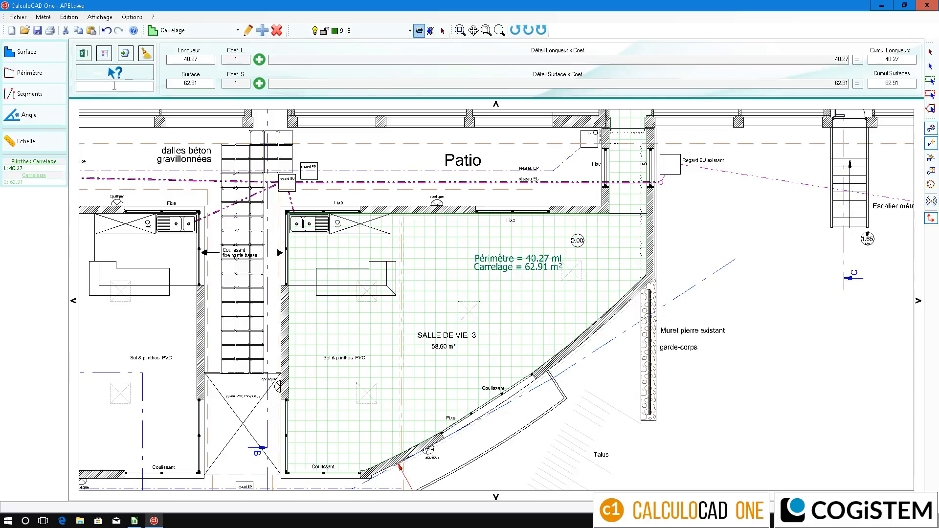
{"action": "left_click", "coordinate": [84, 54]}
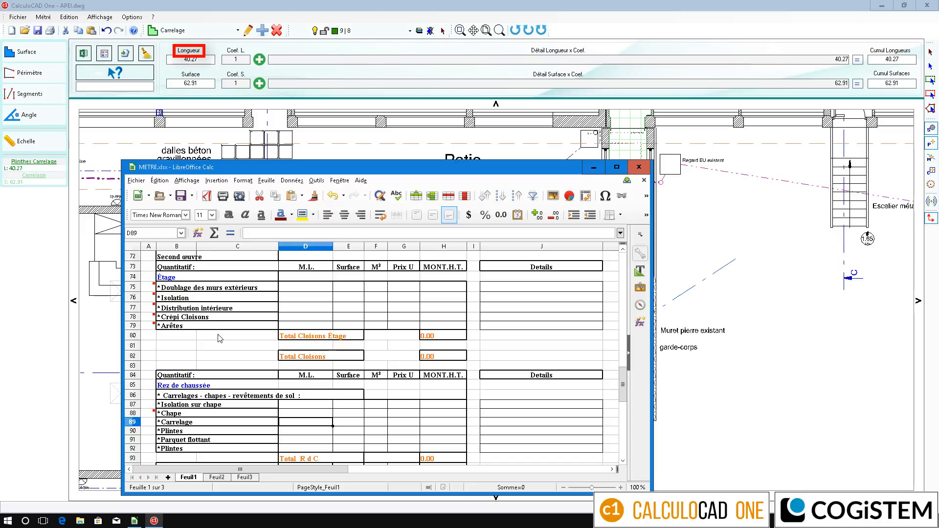
{"action": "left_click", "coordinate": [190, 52]}
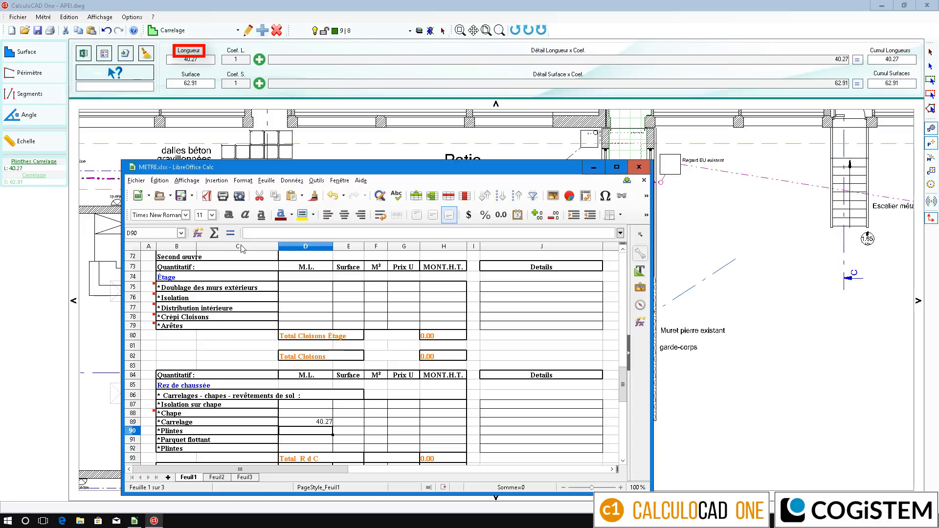
{"action": "left_click", "coordinate": [349, 423]}
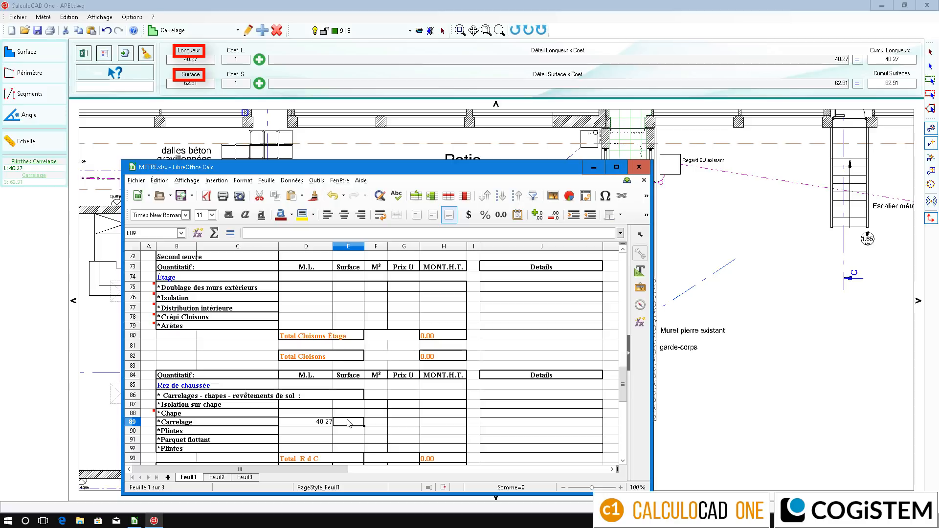
{"action": "left_click", "coordinate": [191, 75]}
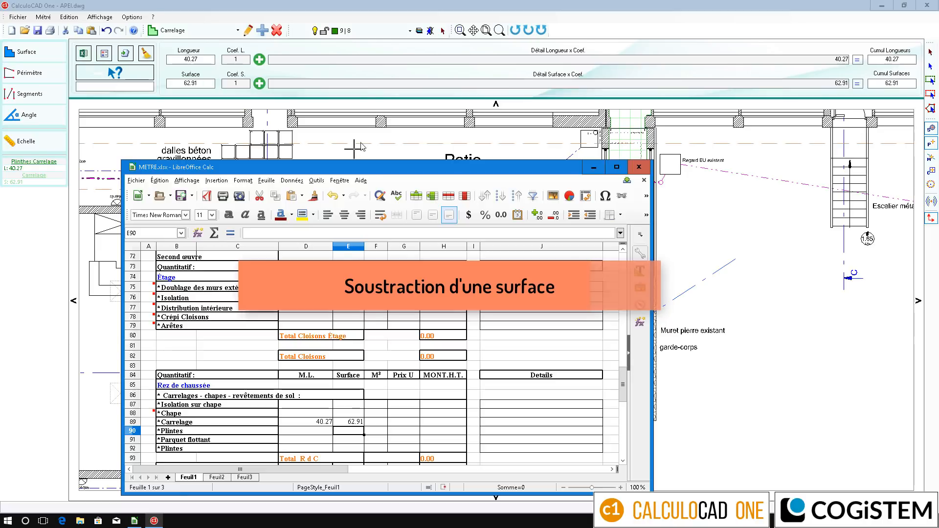
Return to CalculoCAD One, set the surface coefficient to -1 and trace the kitchen counter in Salle de vie 3 as a deducted Carrelage surface.
{"action": "left_click", "coordinate": [340, 6]}
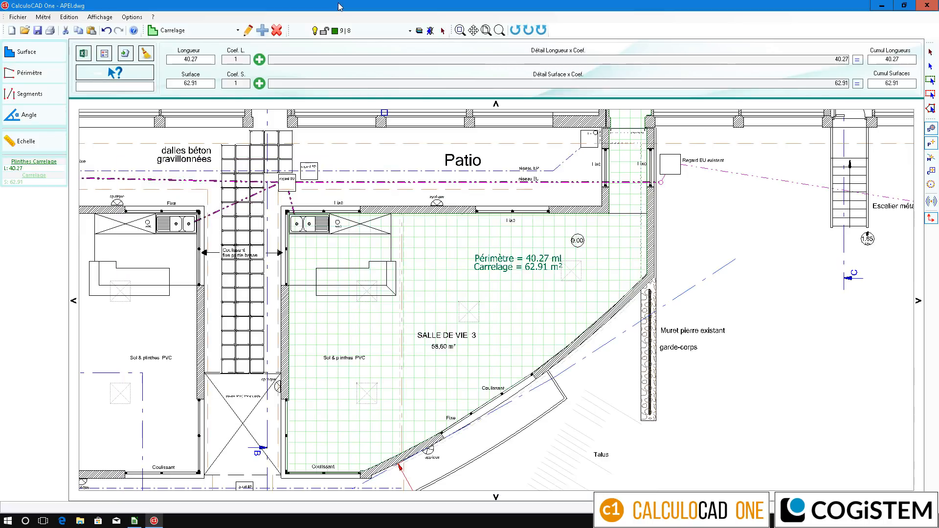
{"action": "left_click", "coordinate": [259, 85]}
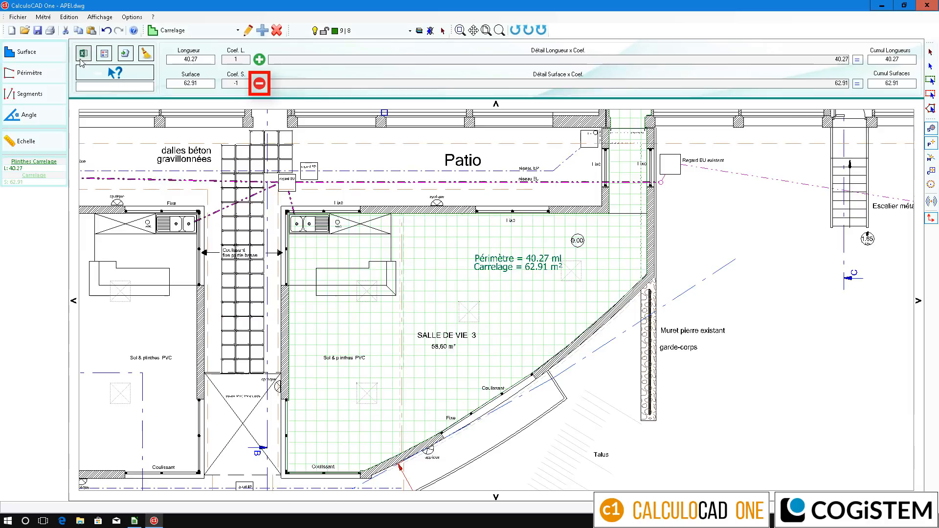
{"action": "left_click", "coordinate": [27, 52]}
{"action": "left_click", "coordinate": [316, 268]}
{"action": "left_click", "coordinate": [369, 268]}
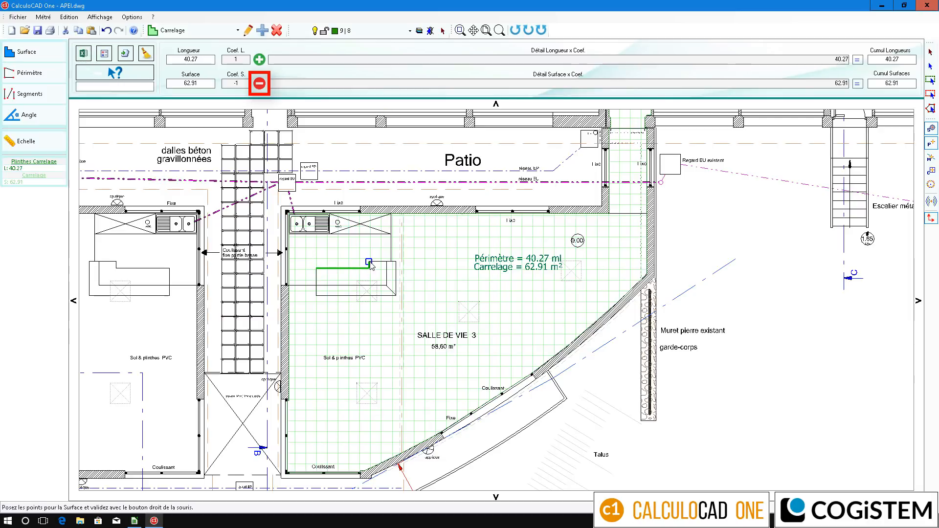
{"action": "left_click", "coordinate": [368, 262]}
{"action": "left_click", "coordinate": [396, 262]}
{"action": "left_click", "coordinate": [396, 295]}
{"action": "left_click", "coordinate": [318, 295]}
{"action": "right_click", "coordinate": [318, 296]}
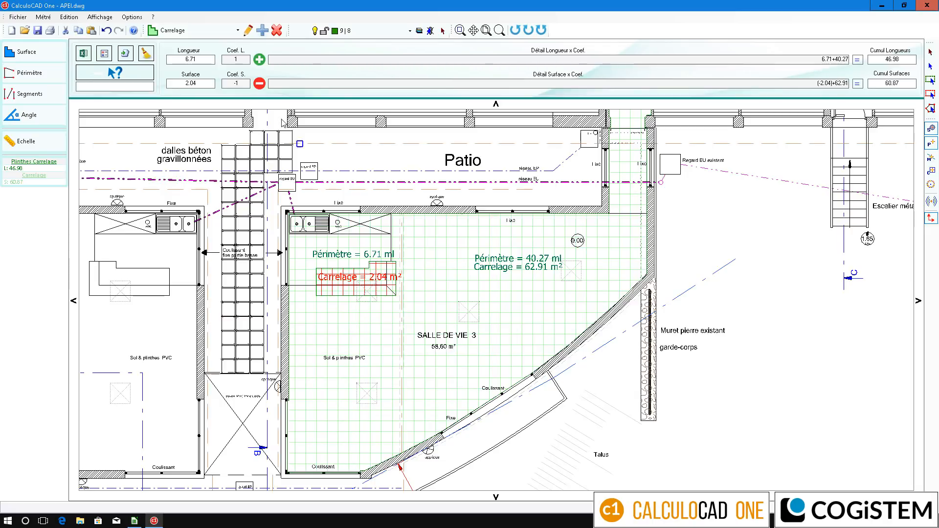
Set the surface coefficient back to 1 and trace the four corners of Salle de vie 2 as a Carrelage surface.
{"action": "left_click", "coordinate": [259, 83]}
{"action": "left_click", "coordinate": [26, 52]}
{"action": "left_click", "coordinate": [197, 213]}
{"action": "left_click", "coordinate": [197, 472]}
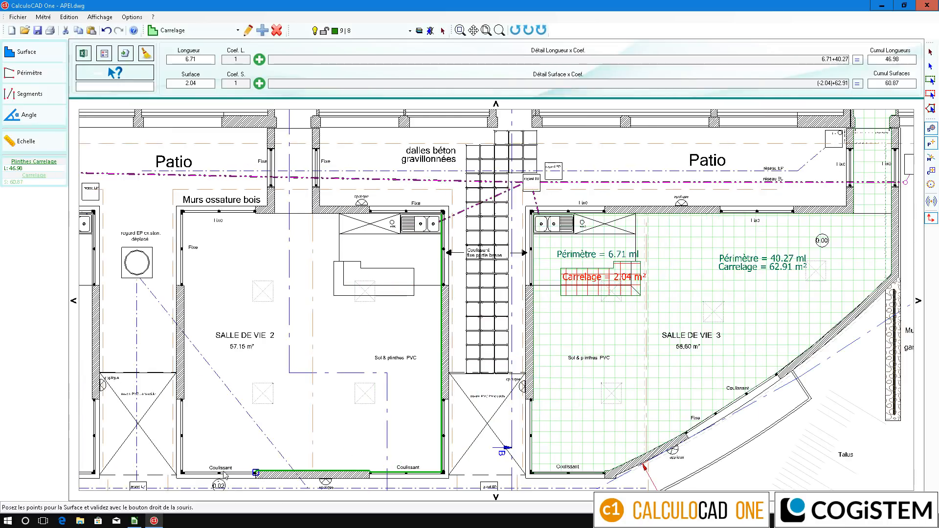
{"action": "left_click", "coordinate": [182, 472]}
{"action": "left_click", "coordinate": [182, 213]}
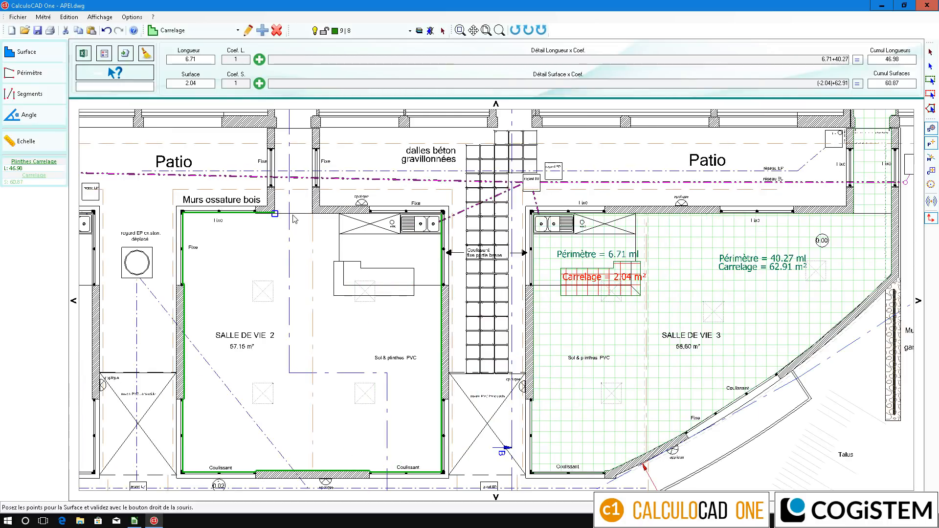
{"action": "right_click", "coordinate": [293, 216]}
Trace the four corners of Salle de vie 1 as another Carrelage surface and validate it.
{"action": "mouse_move", "coordinate": [76, 463]}
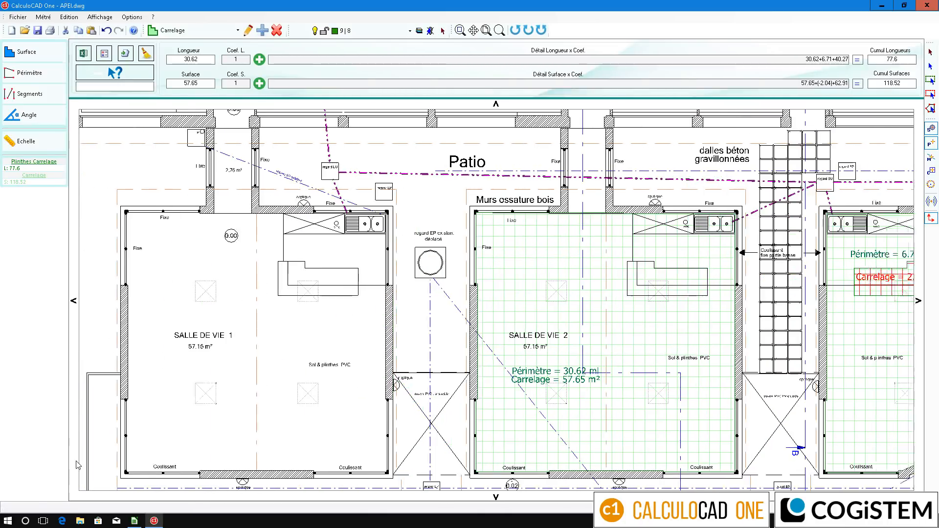
{"action": "left_click", "coordinate": [175, 213]}
{"action": "left_click", "coordinate": [434, 213]}
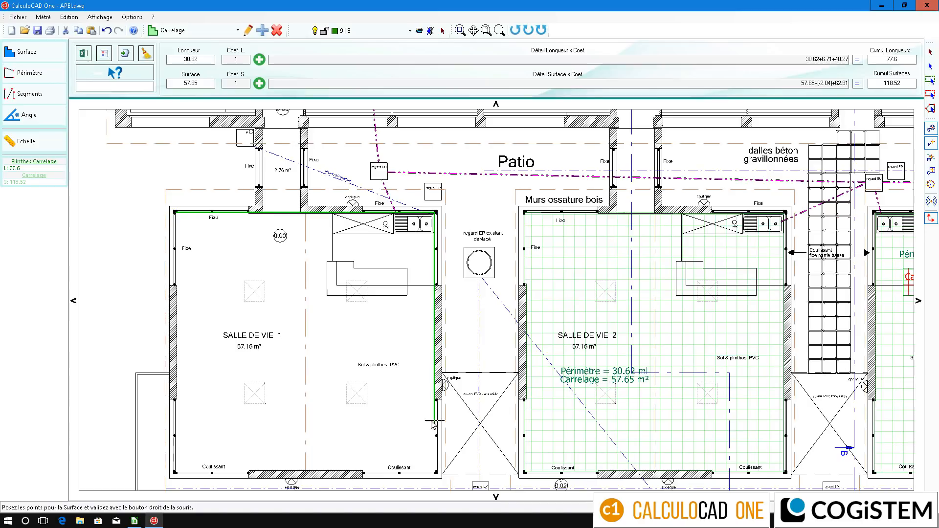
{"action": "left_click", "coordinate": [434, 472]}
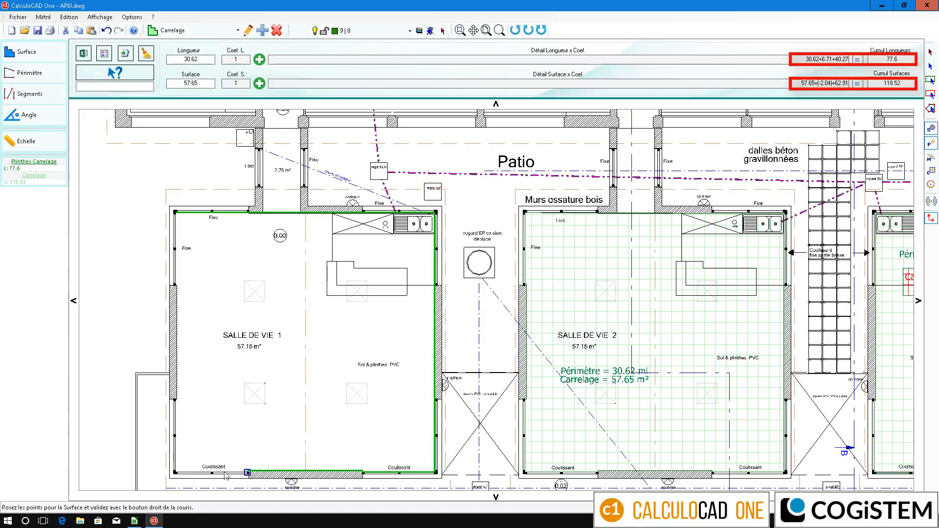
{"action": "left_click", "coordinate": [175, 472]}
{"action": "right_click", "coordinate": [254, 394]}
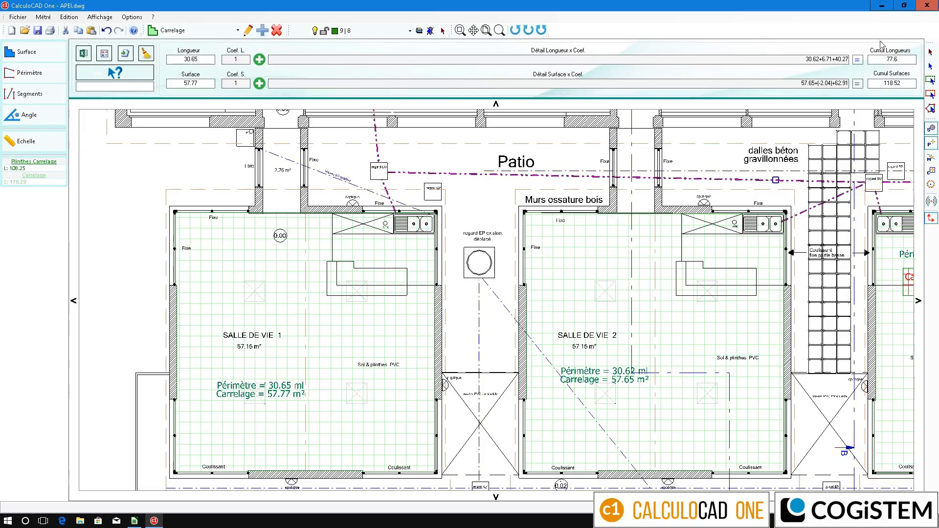
Erase the Carrelage surface of Salle de vie 2 and undo the deletion.
{"action": "left_click", "coordinate": [930, 52]}
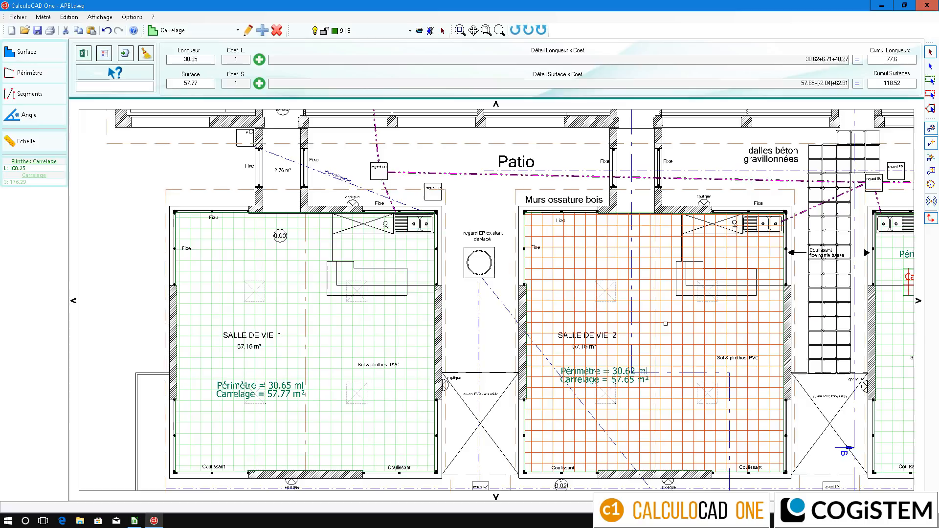
{"action": "left_click", "coordinate": [665, 323]}
{"action": "left_click", "coordinate": [69, 17]}
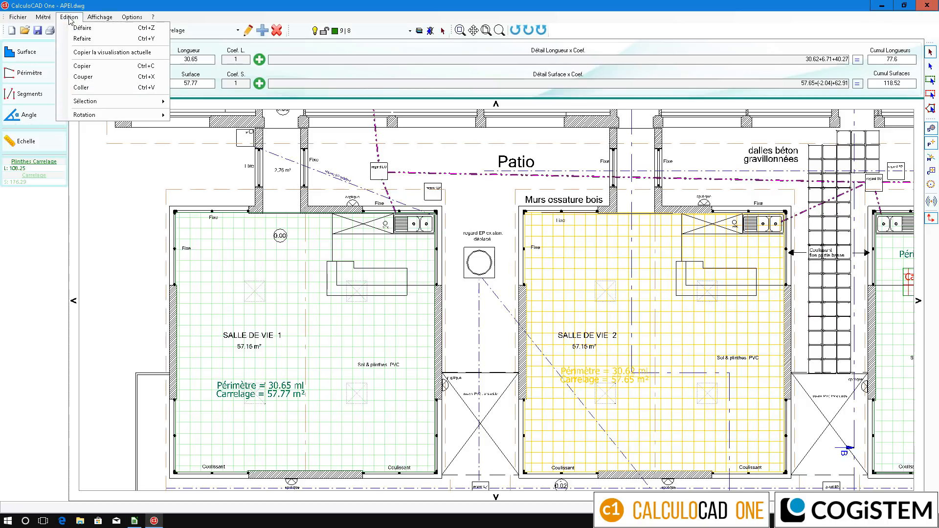
{"action": "mouse_move", "coordinate": [91, 101]}
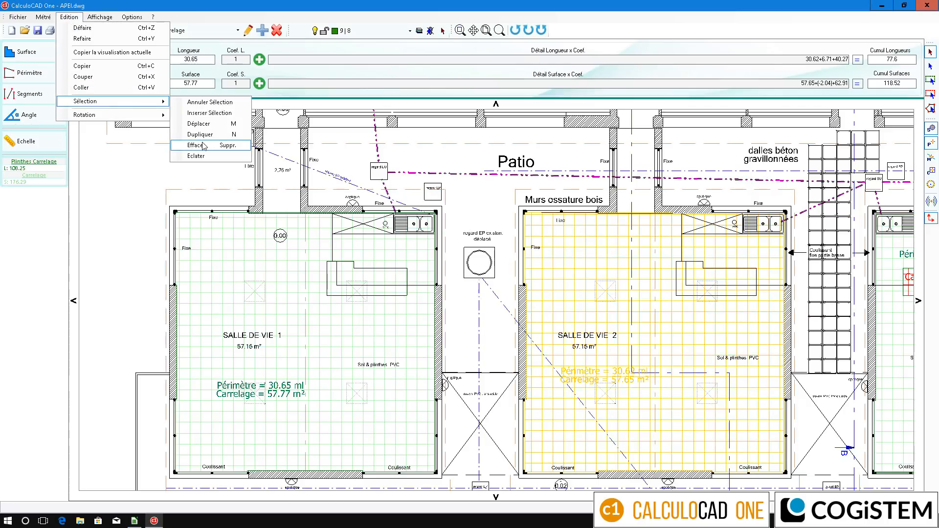
{"action": "left_click", "coordinate": [203, 146]}
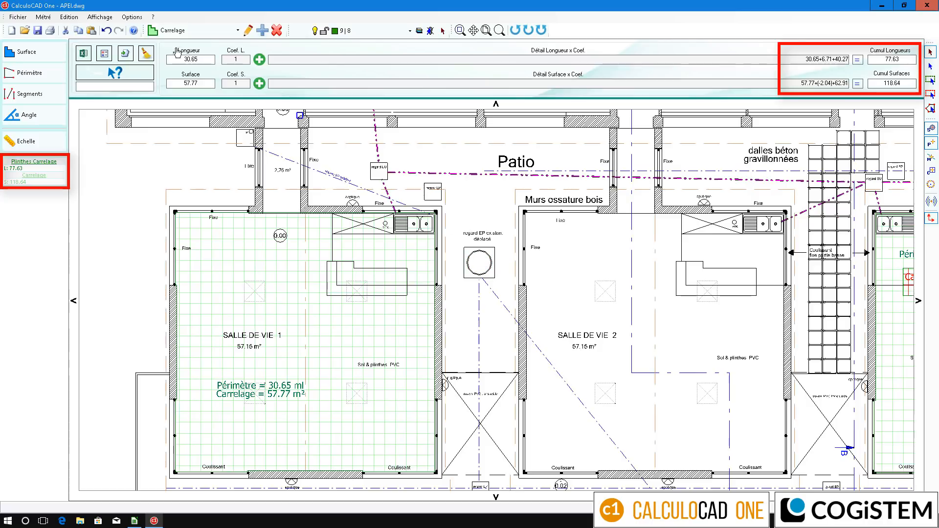
{"action": "left_click", "coordinate": [107, 30]}
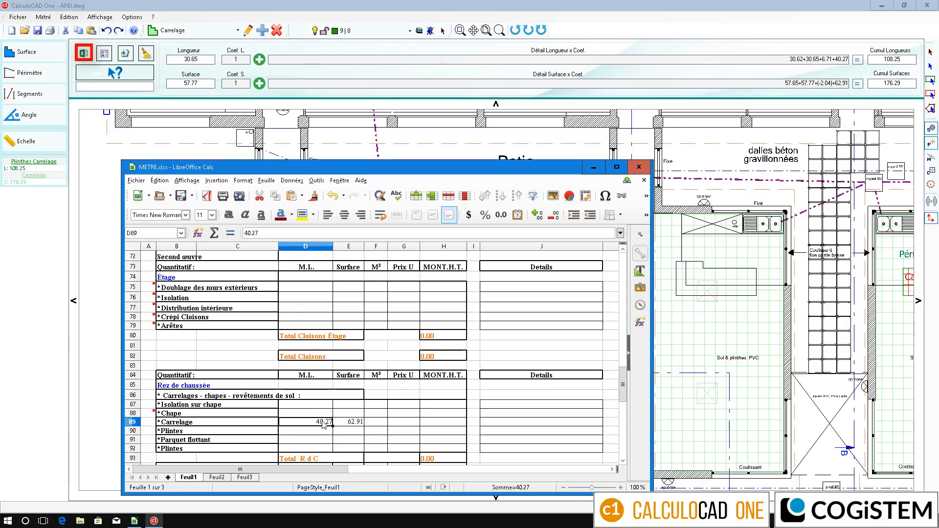
Fill the spreadsheet's Carrelage row with the cumulative length and surface, and transfer the surface detail to J89 and the length detail to J90.
{"action": "left_click", "coordinate": [541, 423]}
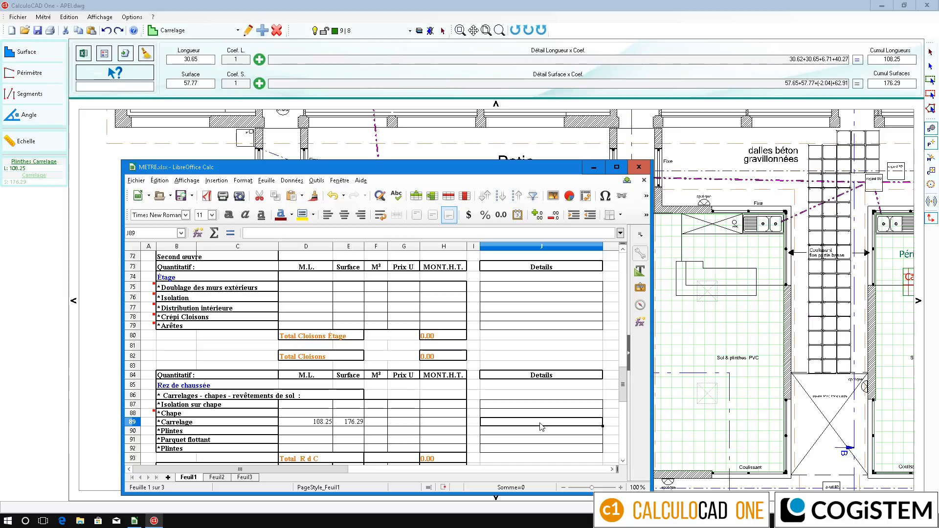
{"action": "scroll", "coordinate": [565, 112], "scroll_direction": "up", "scroll_amount": 2}
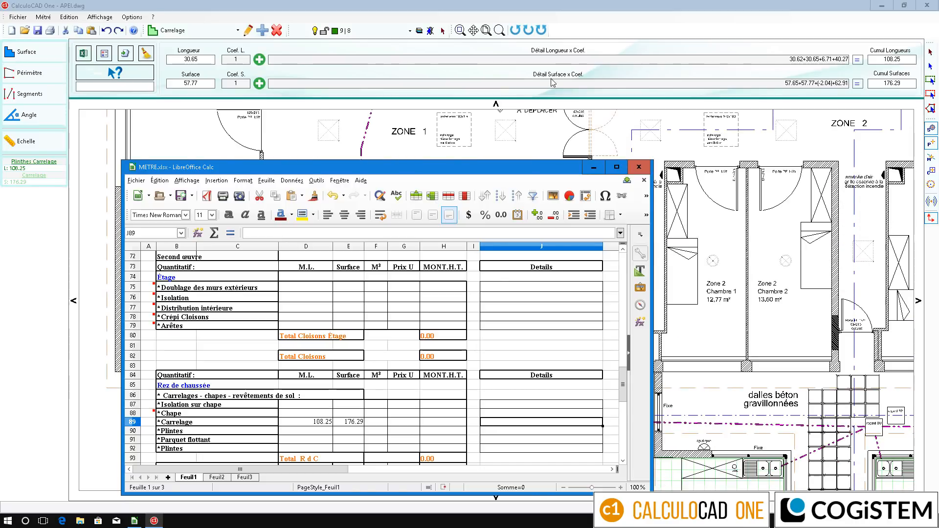
{"action": "left_click", "coordinate": [558, 76]}
{"action": "left_click", "coordinate": [558, 51]}
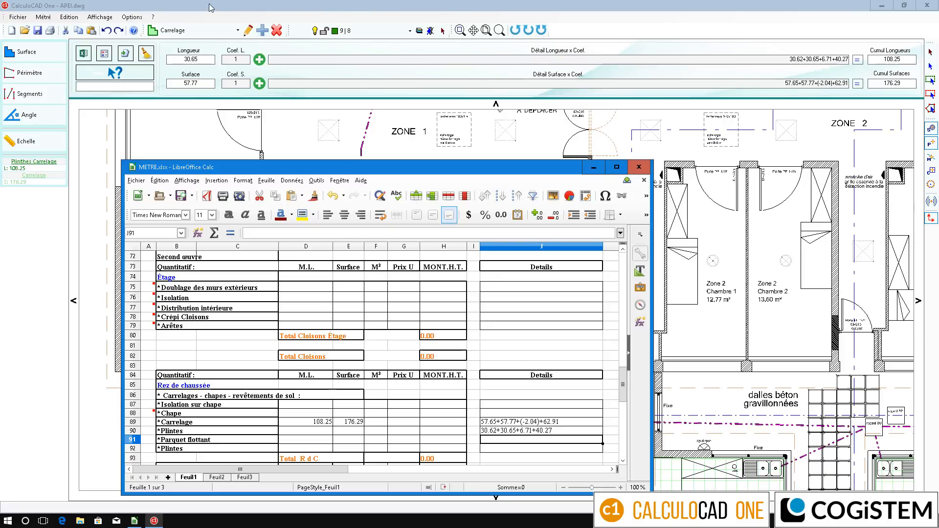
Clear the current measurement values in CalculoCAD One and choose Parquet as the surface type.
{"action": "left_click", "coordinate": [146, 54]}
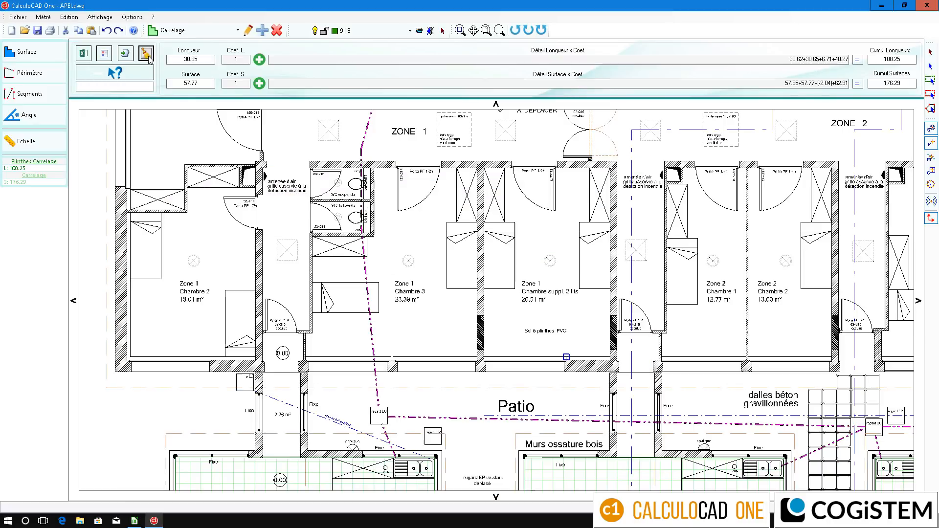
{"action": "left_click", "coordinate": [238, 30]}
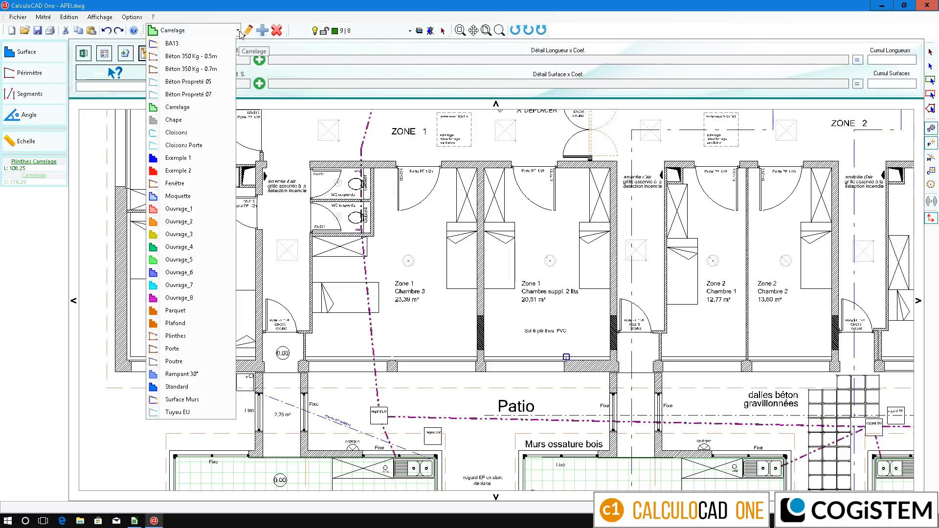
{"action": "left_click", "coordinate": [197, 310]}
Trace the outline of Zone 1 Chambre 3 around the toilets as a Parquet surface and validate it.
{"action": "left_click", "coordinate": [374, 168]}
{"action": "left_click", "coordinate": [477, 169]}
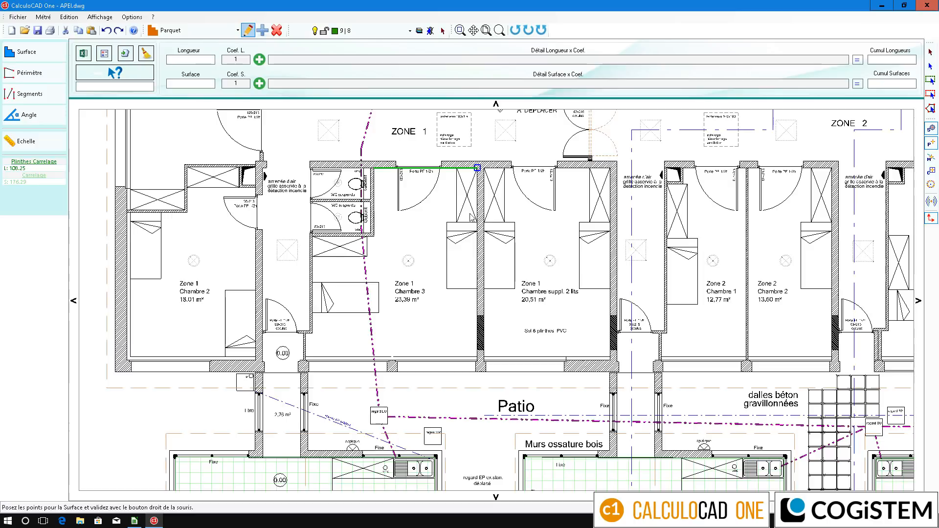
{"action": "left_click", "coordinate": [305, 357]}
{"action": "left_click", "coordinate": [305, 334]}
{"action": "left_click", "coordinate": [311, 334]}
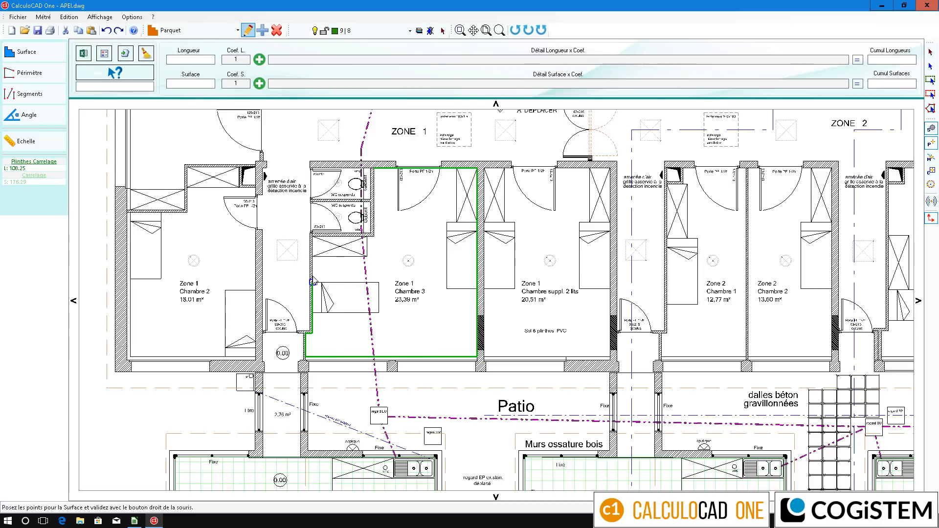
{"action": "left_click", "coordinate": [313, 236]}
{"action": "left_click", "coordinate": [374, 237]}
{"action": "right_click", "coordinate": [374, 237]}
Trace the rectangular outline of Zone 1 Chambre suppl. 2 lits as a Parquet surface and validate it.
{"action": "left_click", "coordinate": [484, 169]}
{"action": "left_click", "coordinate": [610, 168]}
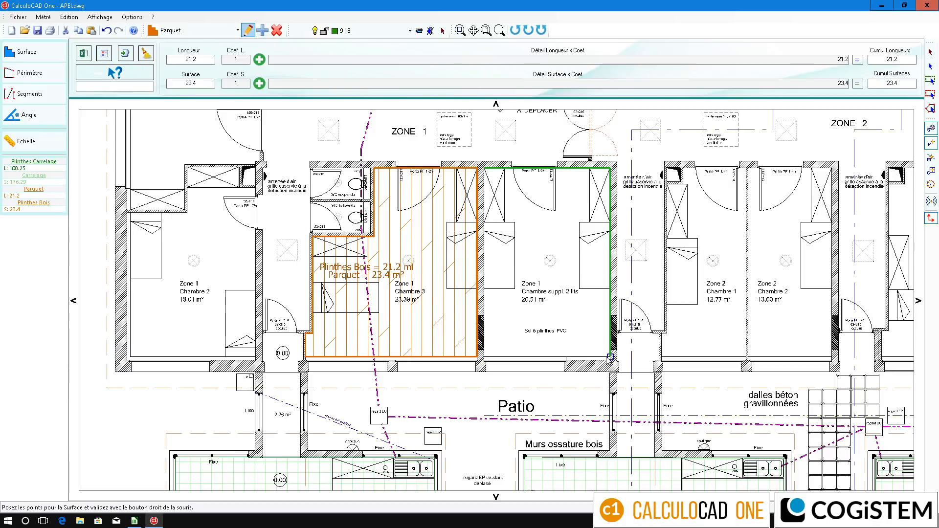
{"action": "left_click", "coordinate": [609, 357]}
{"action": "left_click", "coordinate": [484, 357]}
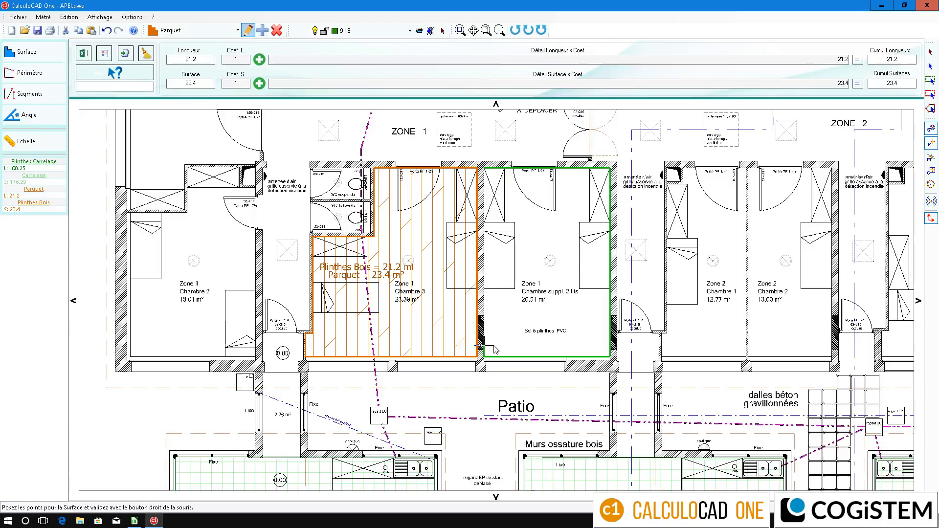
{"action": "right_click", "coordinate": [484, 349]}
Trace the outline of Zone 2 Chambre 1 around its corner recesses as a Parquet surface and validate it.
{"action": "left_click", "coordinate": [745, 169]}
{"action": "left_click", "coordinate": [746, 357]}
{"action": "left_click", "coordinate": [660, 357]}
{"action": "left_click", "coordinate": [660, 333]}
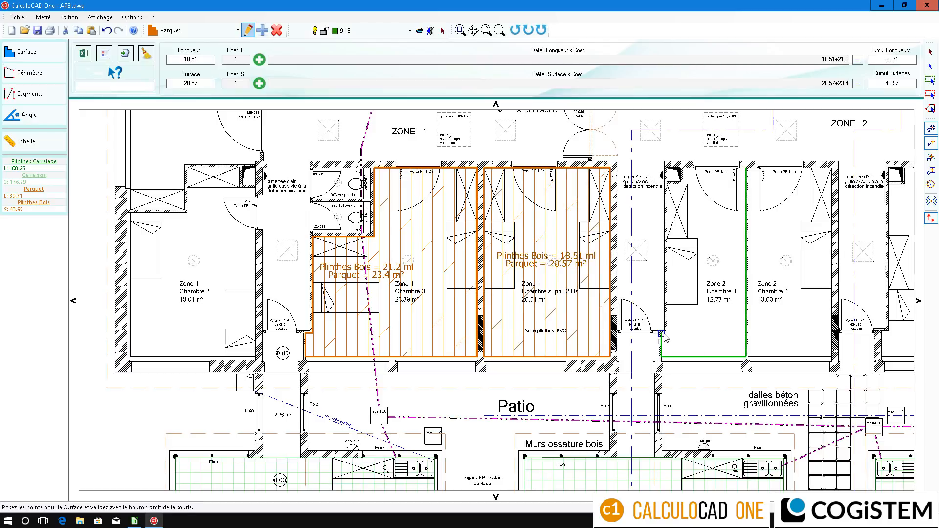
{"action": "left_click", "coordinate": [665, 334]}
{"action": "left_click", "coordinate": [666, 184]}
{"action": "left_click", "coordinate": [684, 185]}
{"action": "left_click", "coordinate": [683, 169]}
{"action": "right_click", "coordinate": [712, 255]}
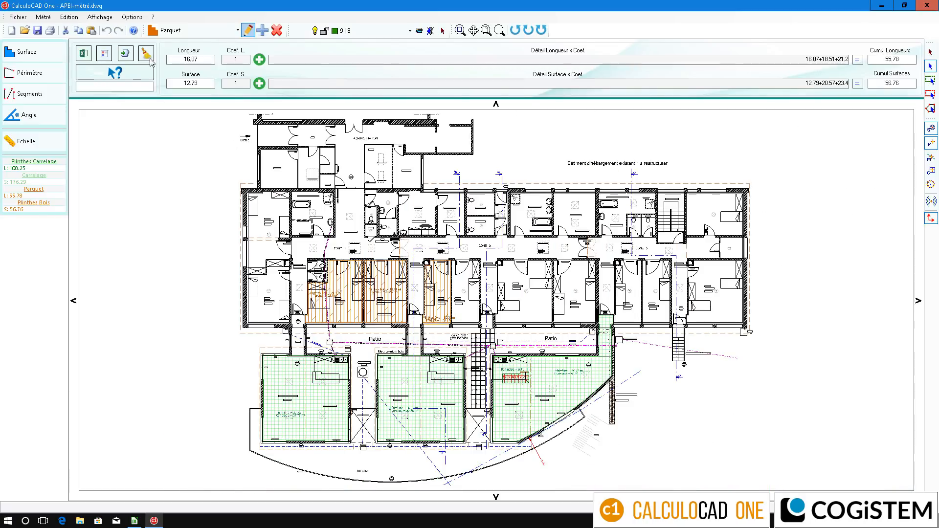
Clear the current measurement values and choose Chape as the surface type, checking its surface coefficient.
{"action": "left_click", "coordinate": [147, 54]}
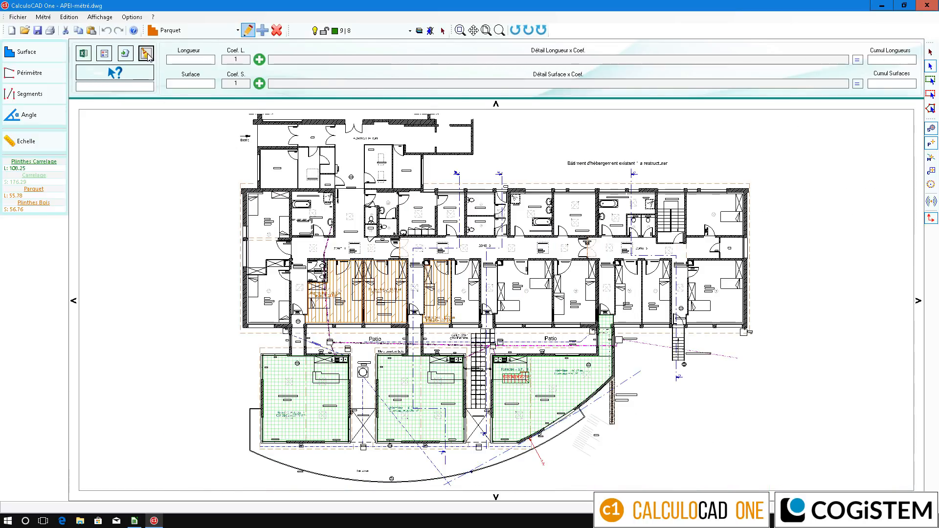
{"action": "left_click", "coordinate": [237, 30]}
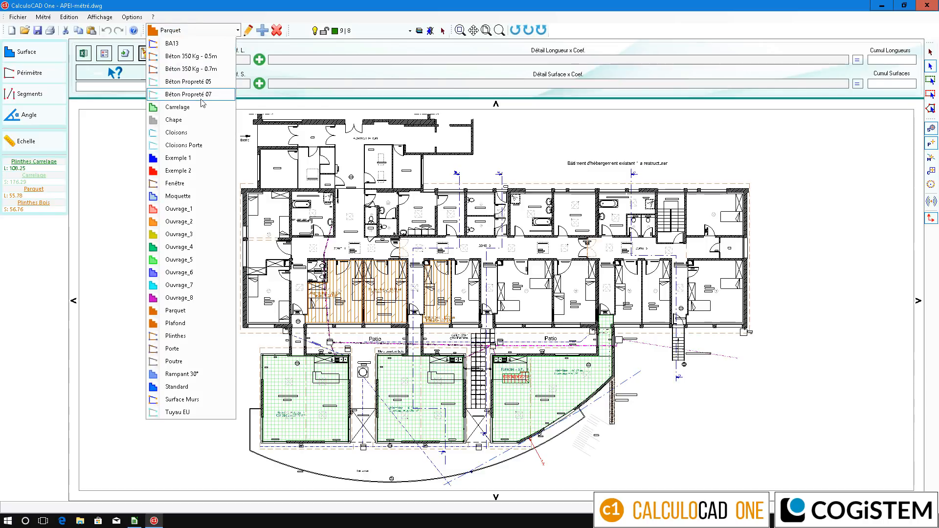
{"action": "left_click", "coordinate": [197, 120]}
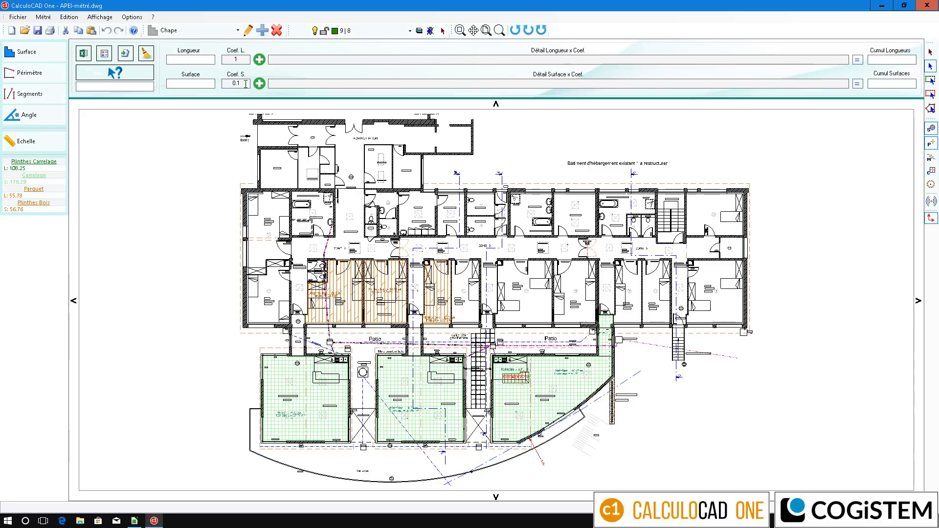
{"action": "left_click_drag", "start_coordinate": [245, 84], "coordinate": [222, 84]}
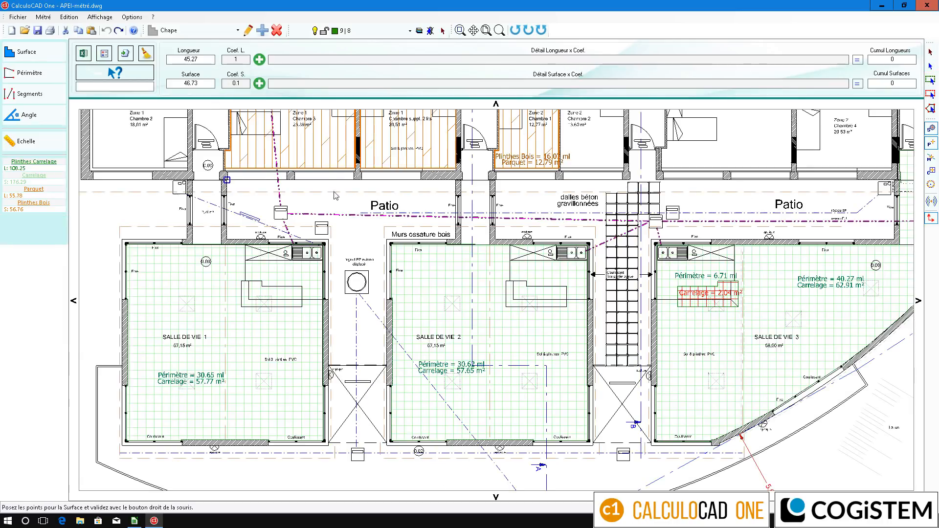
Trace the Patio outline, including the passage between Salle de vie 1 and Salle de vie 2, as a Chape surface and validate it.
{"action": "left_click", "coordinate": [454, 180]}
{"action": "left_click", "coordinate": [454, 240]}
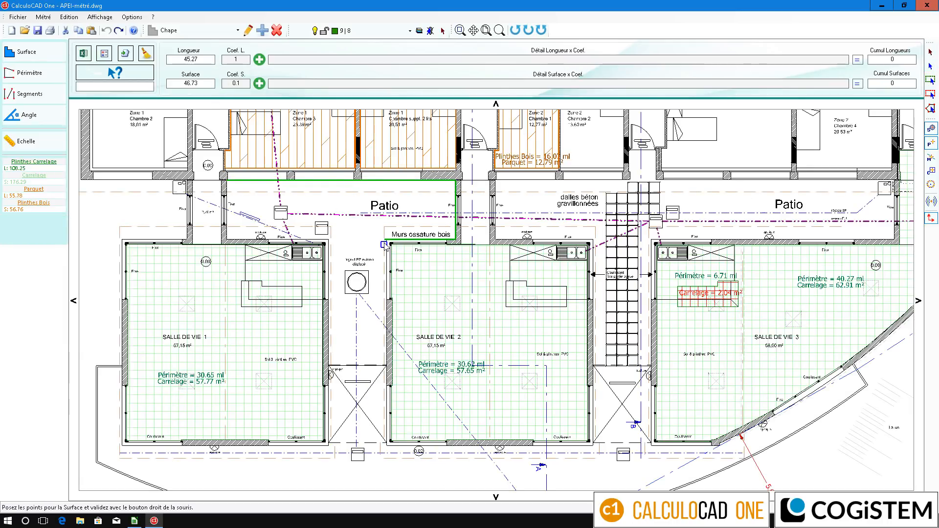
{"action": "left_click", "coordinate": [387, 240]}
{"action": "left_click", "coordinate": [386, 364]}
{"action": "left_click", "coordinate": [330, 364]}
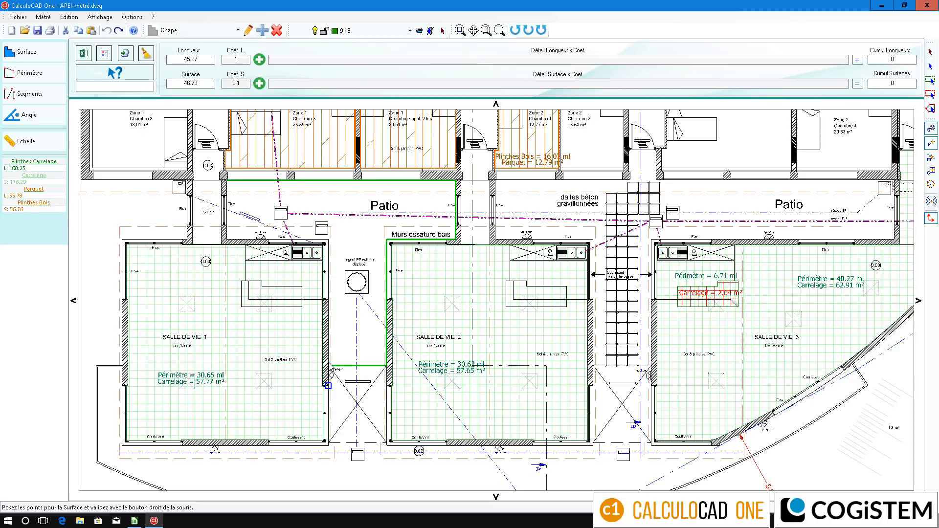
{"action": "left_click", "coordinate": [328, 242]}
{"action": "left_click", "coordinate": [225, 242]}
{"action": "left_click", "coordinate": [225, 180]}
{"action": "right_click", "coordinate": [496, 182]}
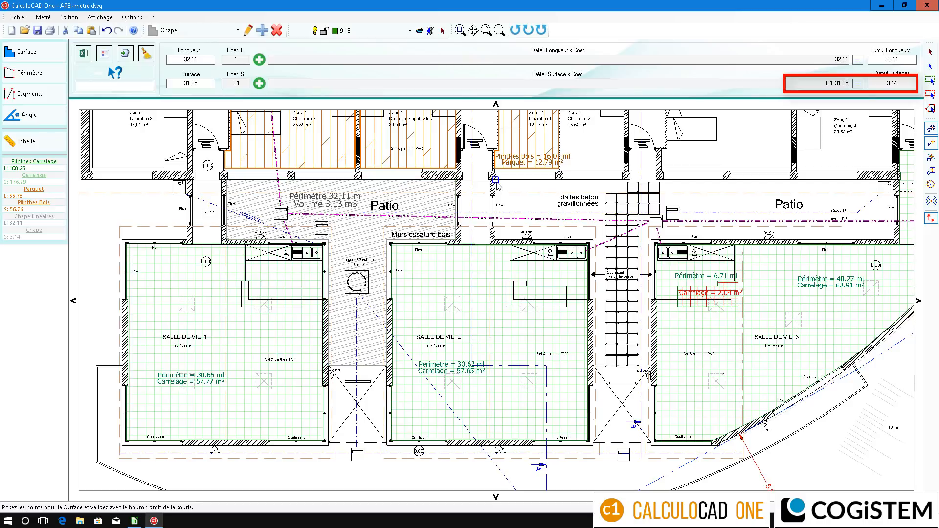
Trace the second Patio as a Chape surface, including the upper door recess and the passage between Salle de vie 2 and 3, and validate it.
{"action": "left_click", "coordinate": [495, 180]}
{"action": "left_click", "coordinate": [629, 180]}
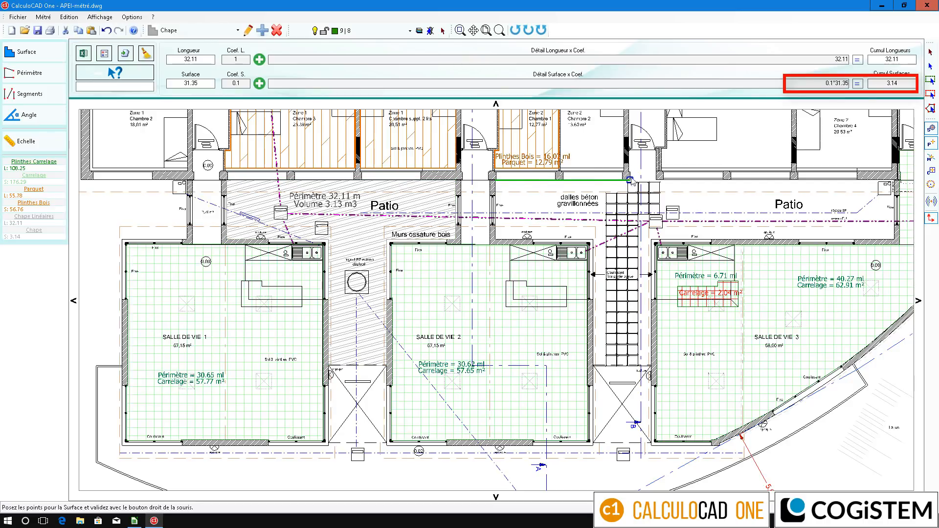
{"action": "left_click", "coordinate": [648, 154]}
{"action": "left_click", "coordinate": [655, 149]}
{"action": "left_click", "coordinate": [655, 180]}
{"action": "left_click", "coordinate": [894, 180]}
{"action": "left_click", "coordinate": [893, 239]}
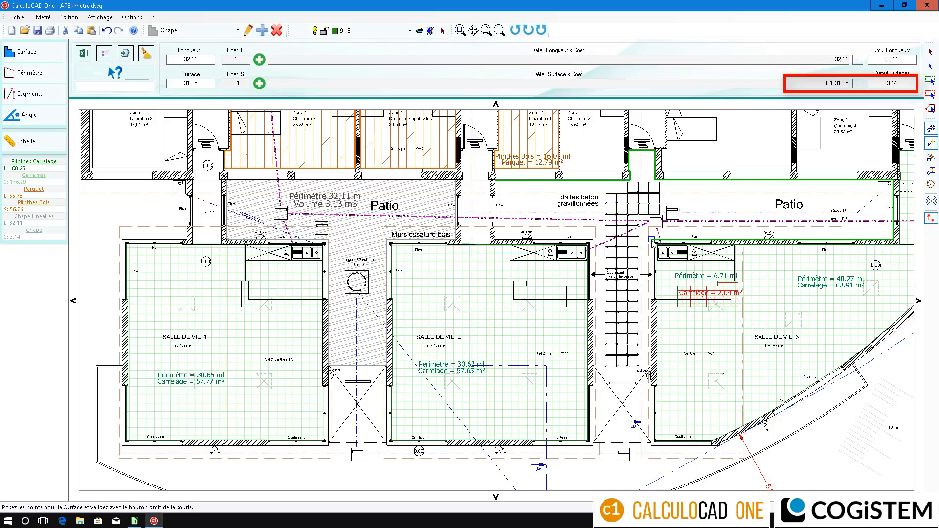
{"action": "left_click", "coordinate": [653, 240]}
{"action": "left_click", "coordinate": [653, 367]}
{"action": "left_click", "coordinate": [593, 366]}
{"action": "left_click", "coordinate": [593, 240]}
{"action": "left_click", "coordinate": [496, 240]}
{"action": "right_click", "coordinate": [800, 451]}
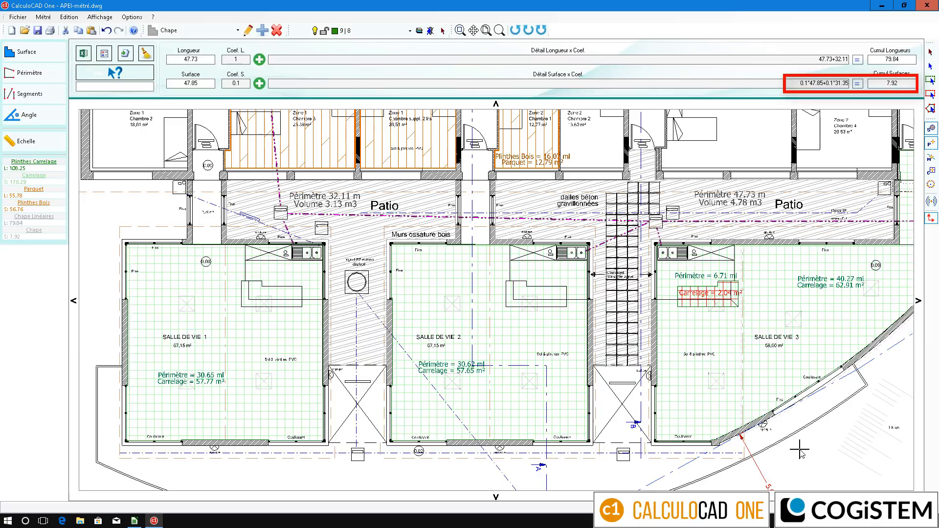
Save the measured plan under the name APEI-métré.dwg as a DWG file.
{"action": "left_click", "coordinate": [23, 20]}
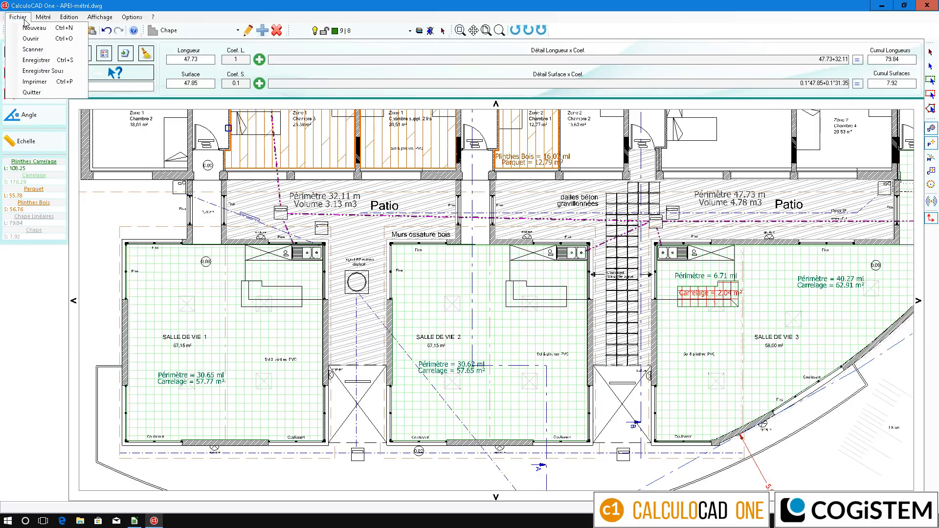
{"action": "left_click", "coordinate": [43, 71]}
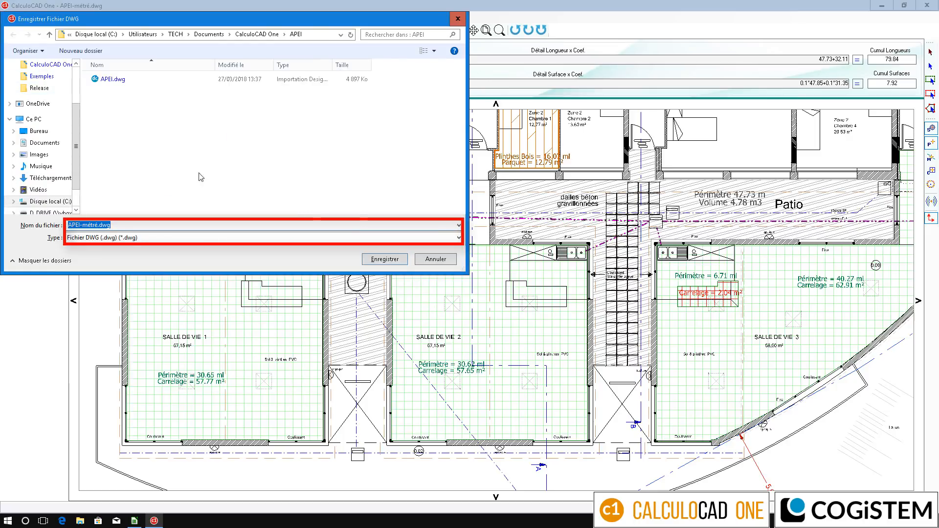
{"action": "left_click", "coordinate": [384, 259]}
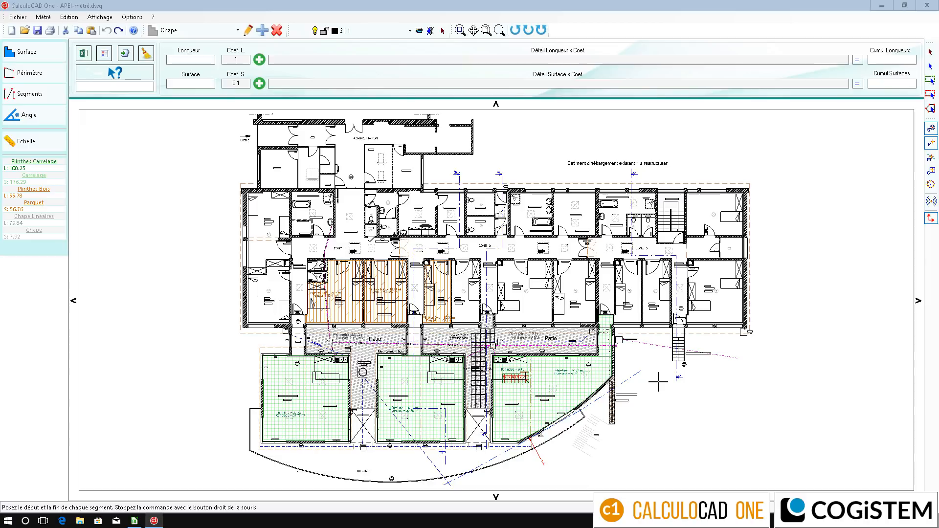
Choose Plinthes as the work type and measure skirting segments between the door openings along the Zone 3 corridor walls.
{"action": "scroll", "coordinate": [649, 248], "scroll_direction": "up", "scroll_amount": 5}
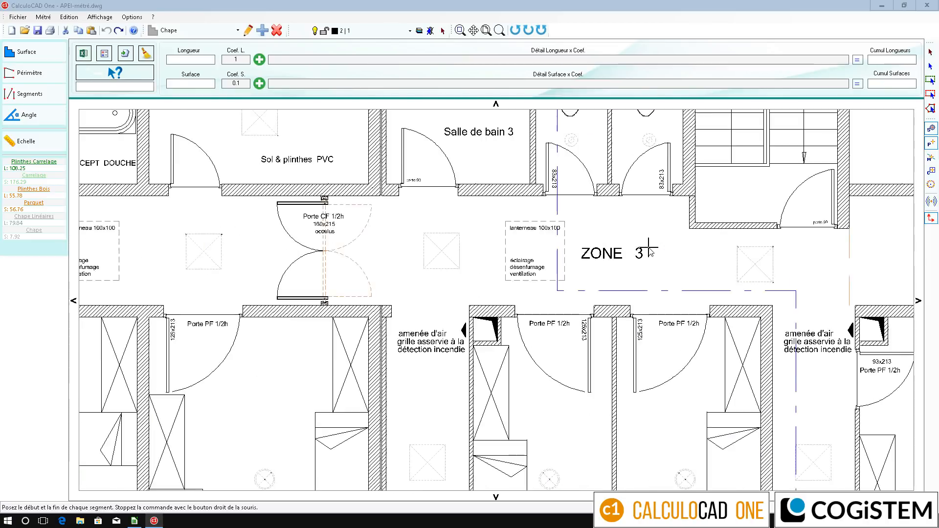
{"action": "scroll", "coordinate": [649, 247], "scroll_direction": "up", "scroll_amount": 1}
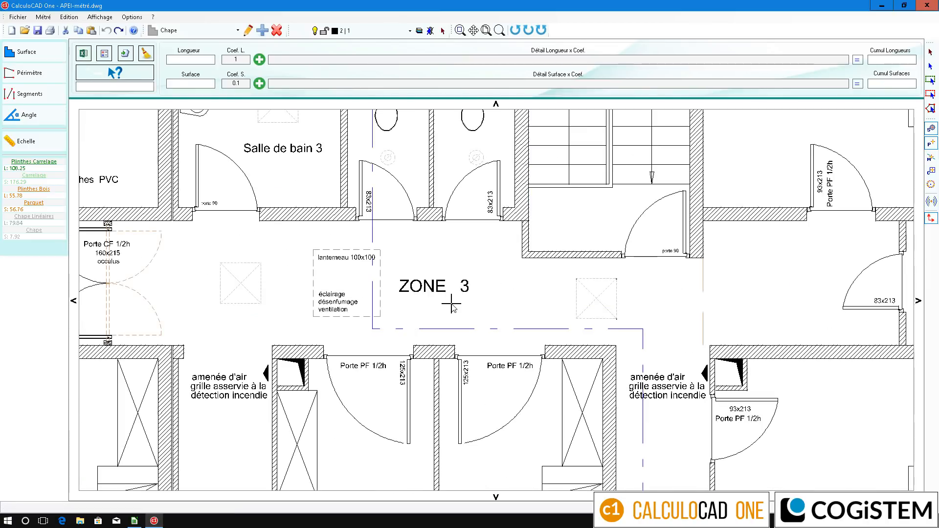
{"action": "left_click", "coordinate": [238, 30]}
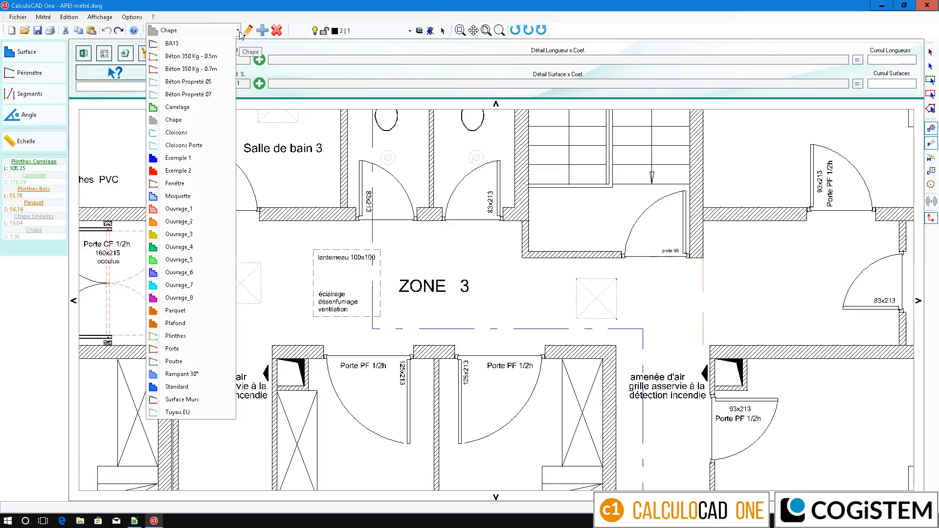
{"action": "left_click", "coordinate": [205, 336]}
{"action": "left_click", "coordinate": [30, 93]}
{"action": "left_click", "coordinate": [184, 345]}
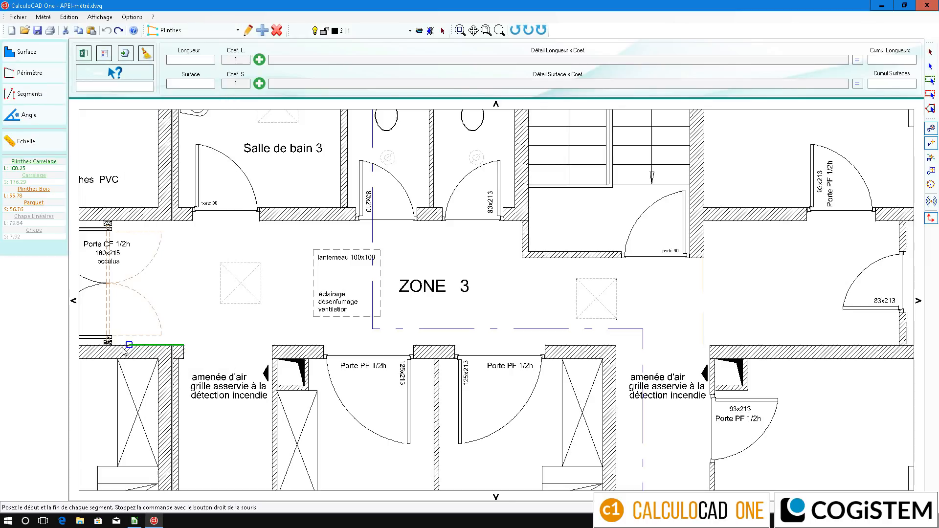
{"action": "left_click", "coordinate": [113, 345]}
{"action": "left_click", "coordinate": [272, 345]}
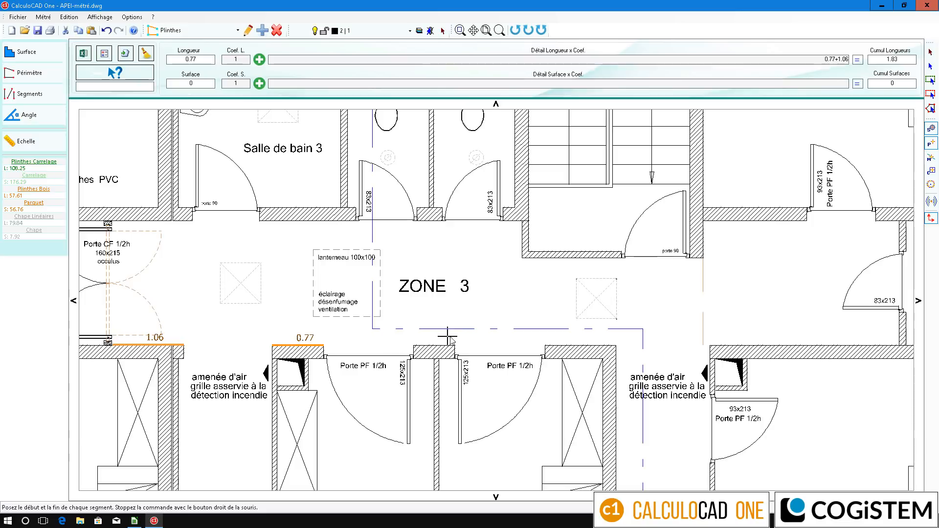
{"action": "left_click", "coordinate": [455, 345]}
{"action": "left_click", "coordinate": [414, 345]}
{"action": "left_click", "coordinate": [615, 345]}
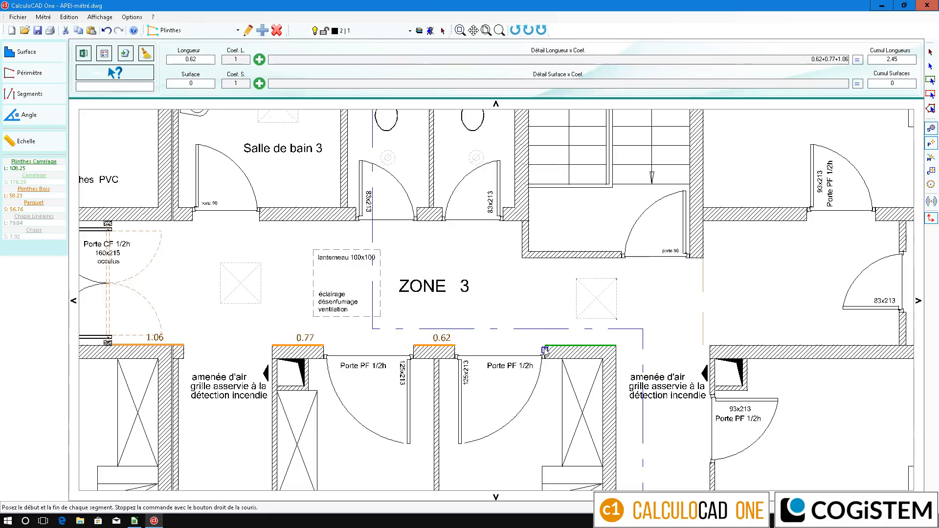
{"action": "left_click", "coordinate": [545, 345]}
{"action": "left_click", "coordinate": [901, 345]}
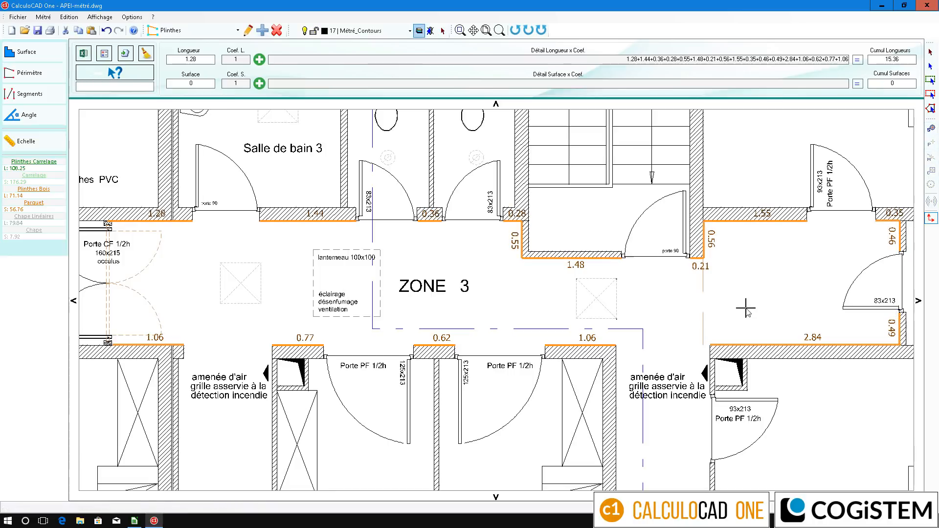
Open the METRE.xlsx spreadsheet and transfer the skirting length detail as a sum formula to cell D90 of the Plintes row.
{"action": "left_click", "coordinate": [84, 53]}
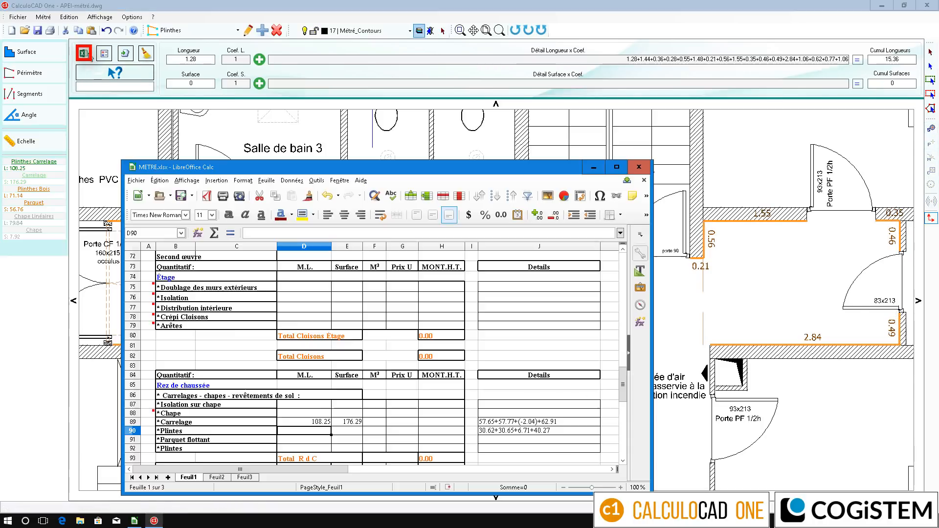
{"action": "left_click", "coordinate": [288, 430]}
{"action": "type", "text": "=1.28+1.44+0."}
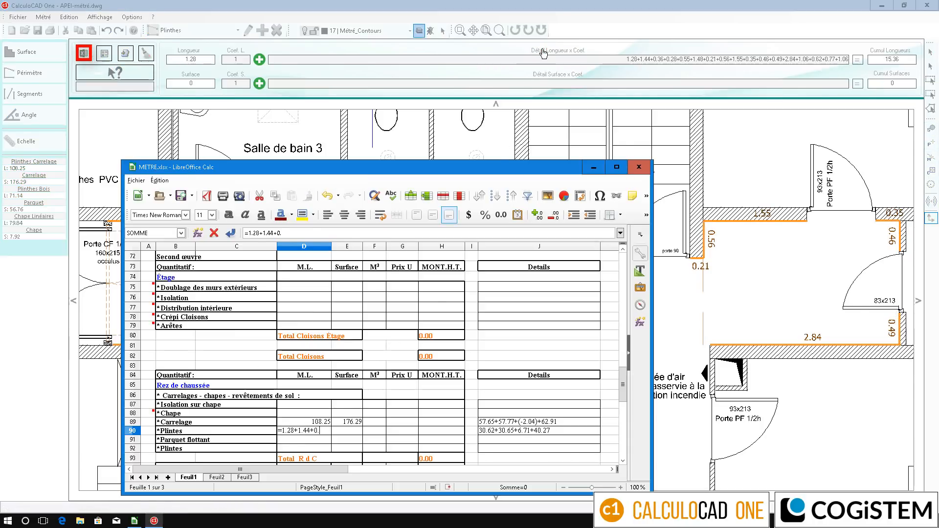
{"action": "left_click", "coordinate": [558, 50]}
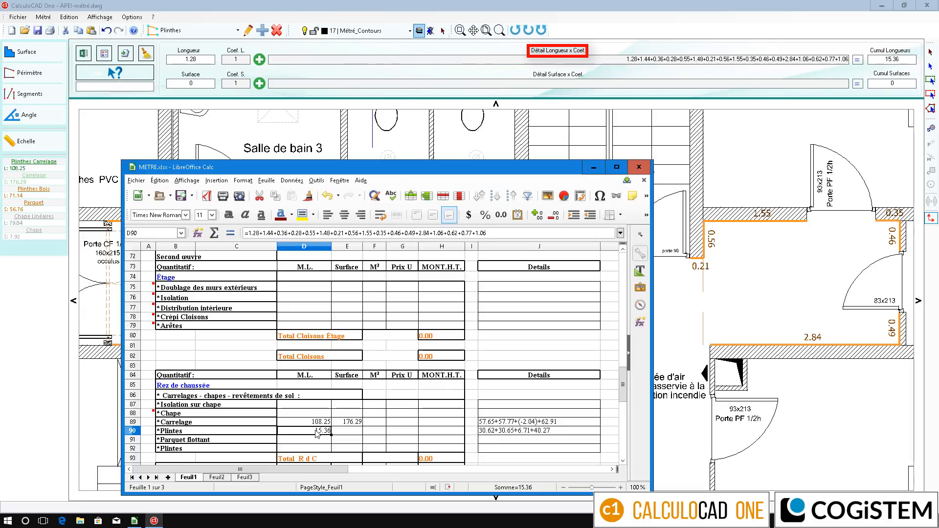
Clear the current measurement values and choose BA13 as the work type for the Administration area, checking its length coefficient.
{"action": "left_click", "coordinate": [485, 30]}
{"action": "left_click", "coordinate": [459, 30]}
{"action": "left_click_drag", "start_coordinate": [247, 120], "coordinate": [429, 195]}
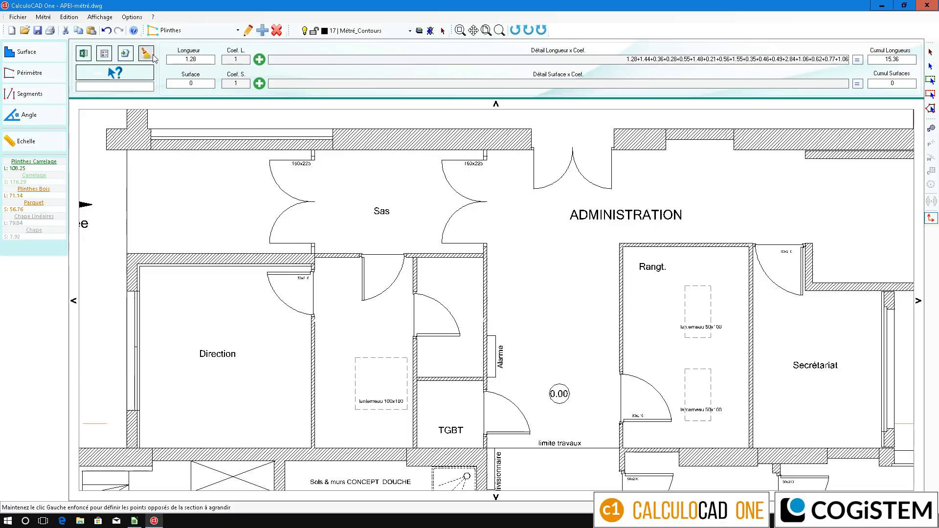
{"action": "left_click", "coordinate": [146, 53]}
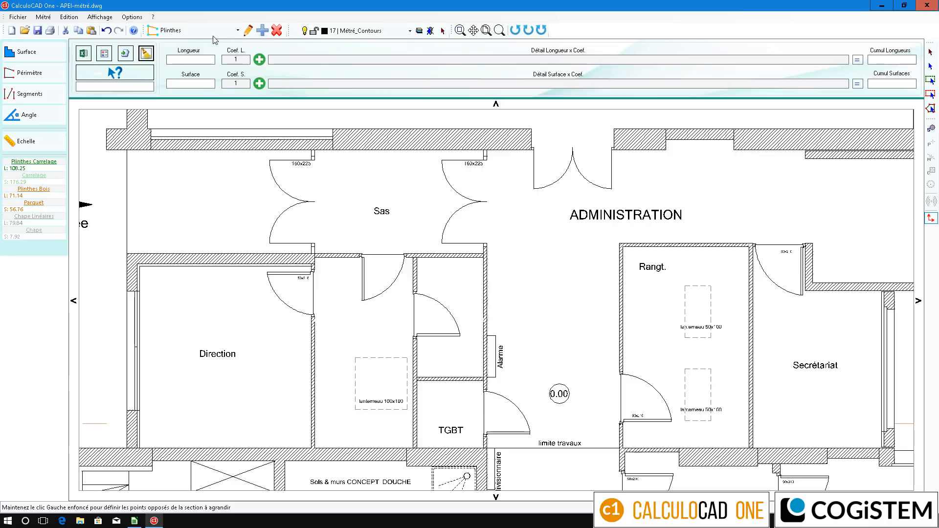
{"action": "left_click", "coordinate": [237, 31]}
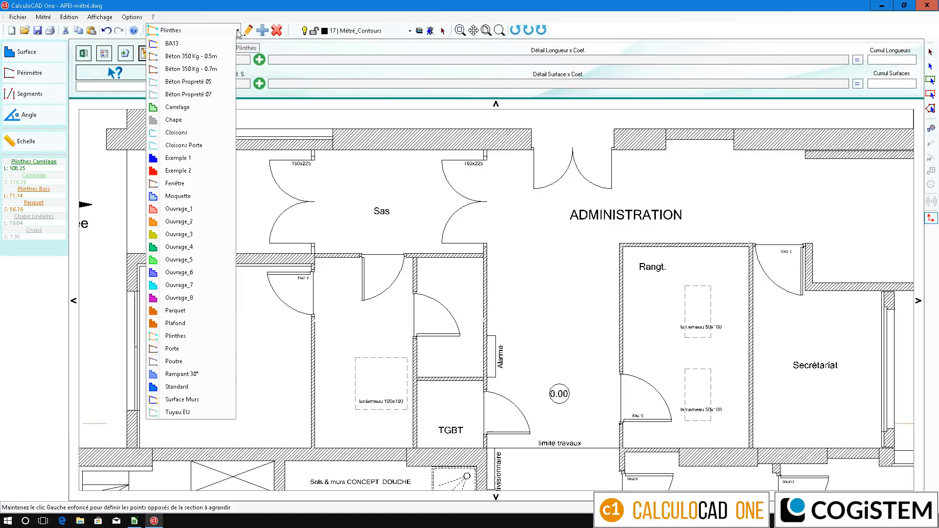
{"action": "left_click", "coordinate": [198, 47]}
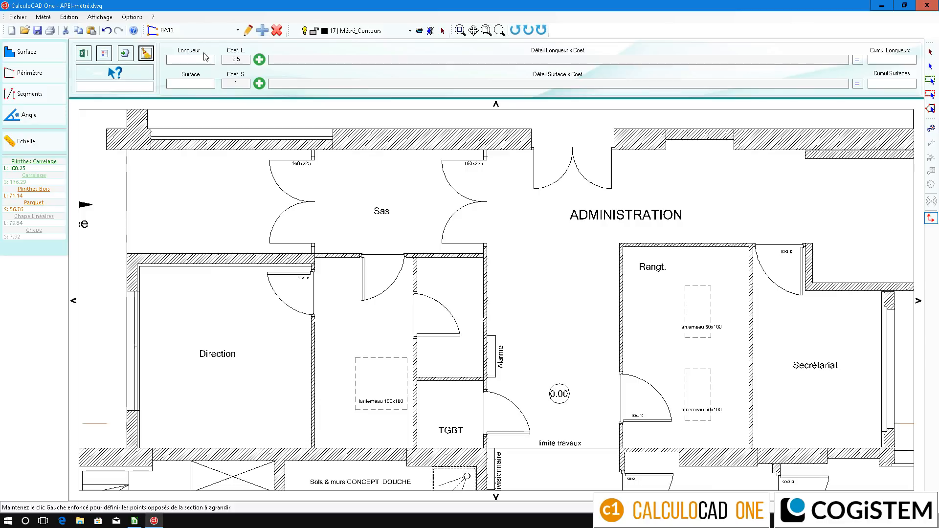
{"action": "double_click", "coordinate": [235, 59]}
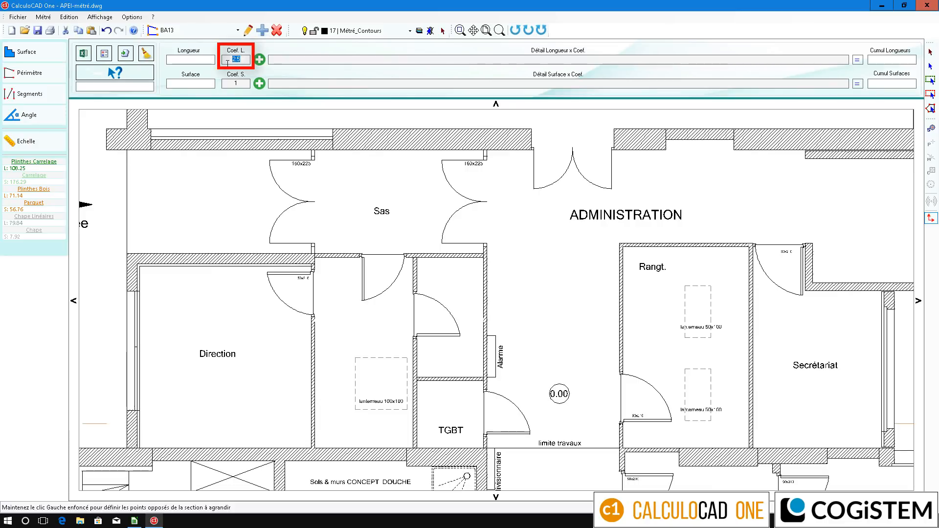
Measure BA13 segments along the Direction partition, the Sas entrance side, the wall beside the TGBT, and the partition above the TGBT.
{"action": "left_click", "coordinate": [29, 93]}
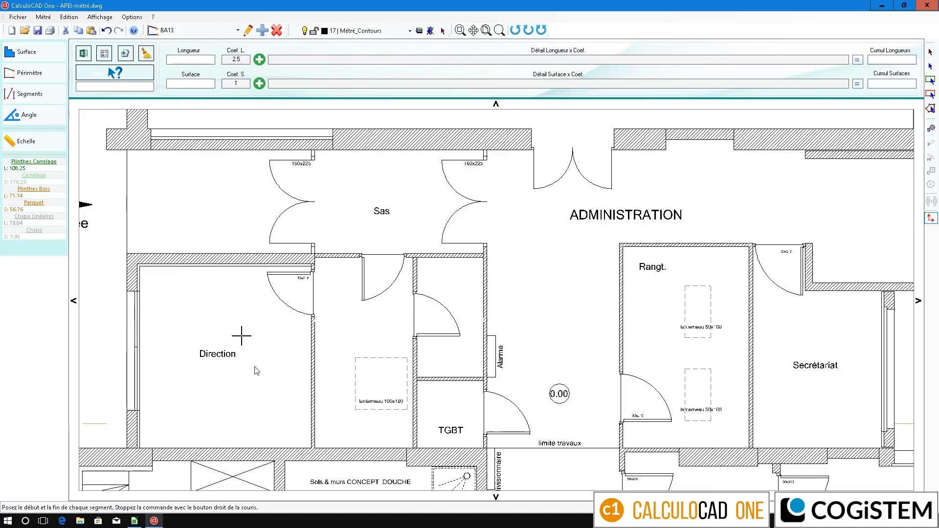
{"action": "left_click", "coordinate": [315, 447]}
{"action": "left_click", "coordinate": [315, 264]}
{"action": "left_click", "coordinate": [314, 254]}
{"action": "left_click", "coordinate": [315, 150]}
{"action": "left_click", "coordinate": [417, 448]}
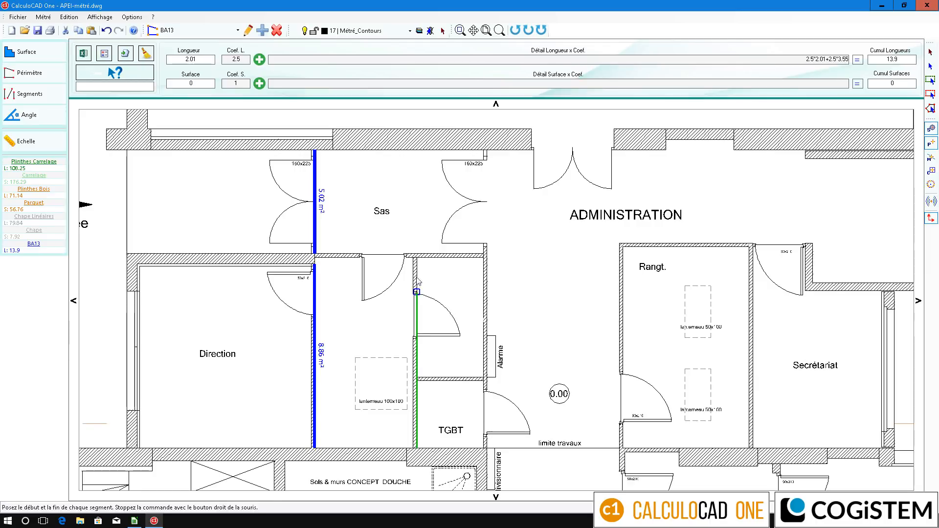
{"action": "left_click", "coordinate": [417, 258]}
{"action": "left_click", "coordinate": [416, 377]}
{"action": "left_click", "coordinate": [483, 377]}
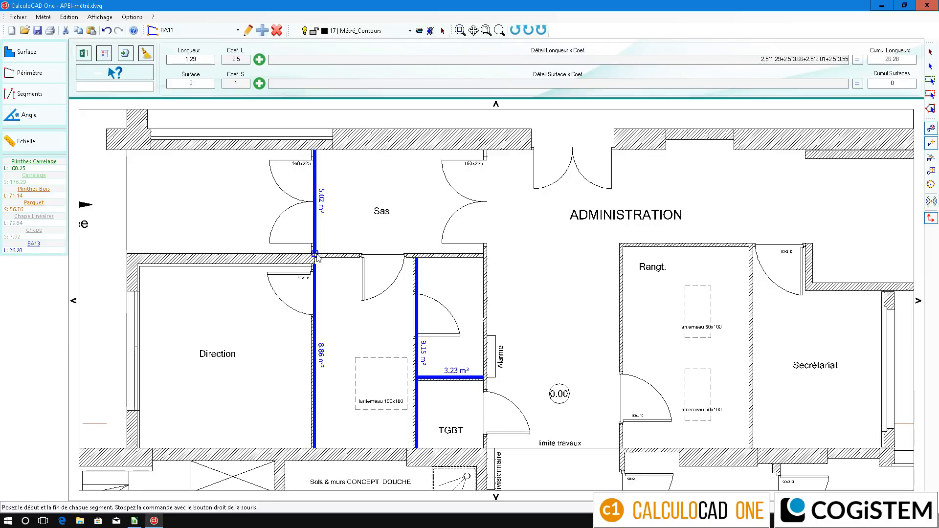
Measure BA13 segments along the partition below the Sas and the long partition between the Sas/TGBT rooms and the Administration hall.
{"action": "left_click", "coordinate": [315, 254]}
{"action": "left_click", "coordinate": [483, 253]}
{"action": "left_click", "coordinate": [486, 448]}
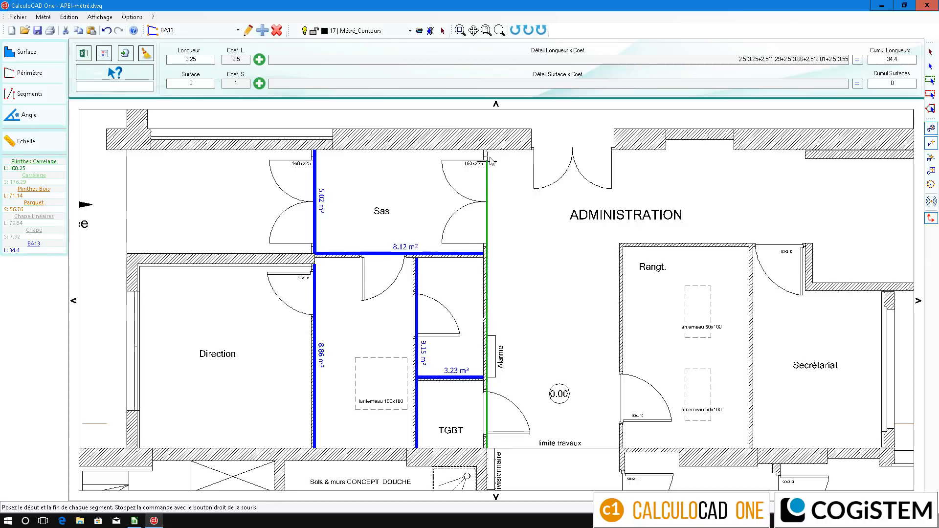
{"action": "left_click", "coordinate": [486, 150]}
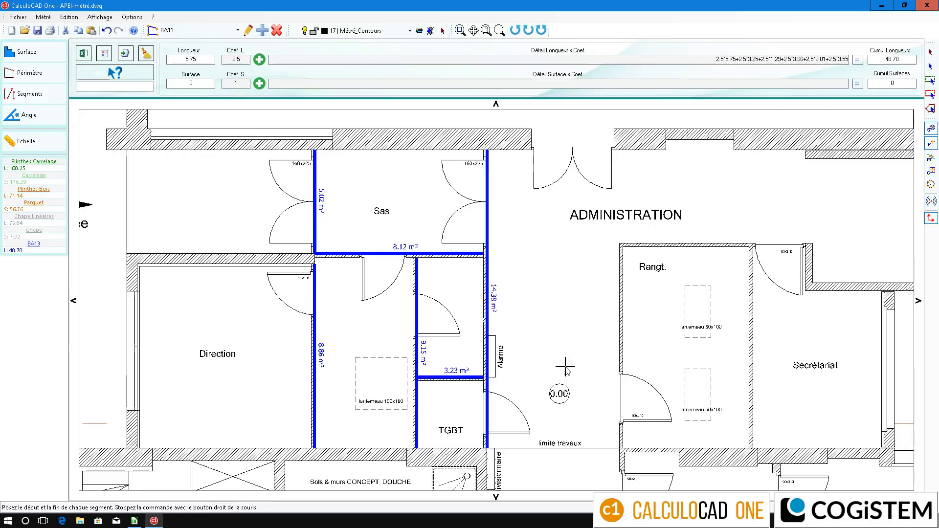
Switch to the negative length coefficient of -2.1 and deduct the Direction door opening and the Sas double-door opening on the entrance side.
{"action": "left_click", "coordinate": [259, 59]}
{"action": "left_click", "coordinate": [314, 266]}
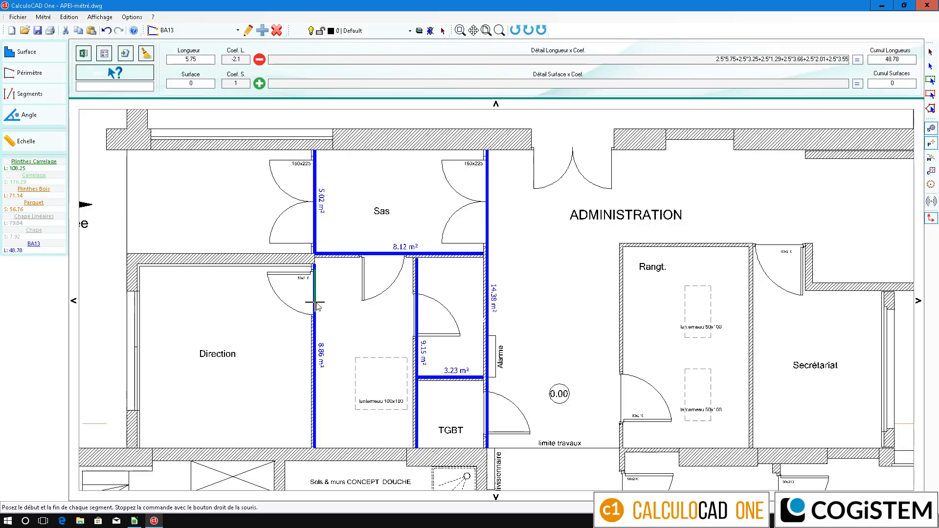
{"action": "left_click", "coordinate": [314, 318]}
{"action": "left_click", "coordinate": [315, 252]}
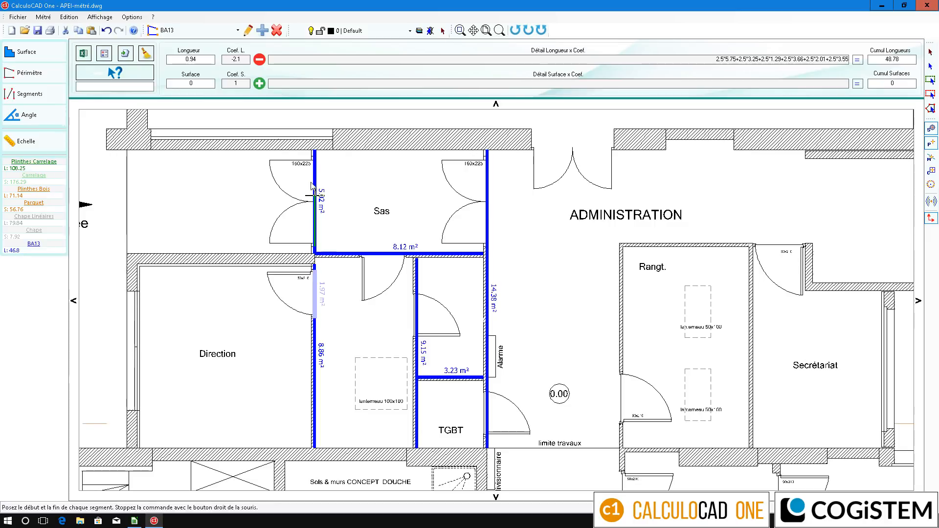
{"action": "left_click", "coordinate": [314, 152]}
Deduct the Sas double-door opening facing Administration, the TGBT door, the door below the Sas and the room door above the TGBT.
{"action": "left_click", "coordinate": [487, 246]}
{"action": "left_click", "coordinate": [487, 155]}
{"action": "left_click", "coordinate": [487, 435]}
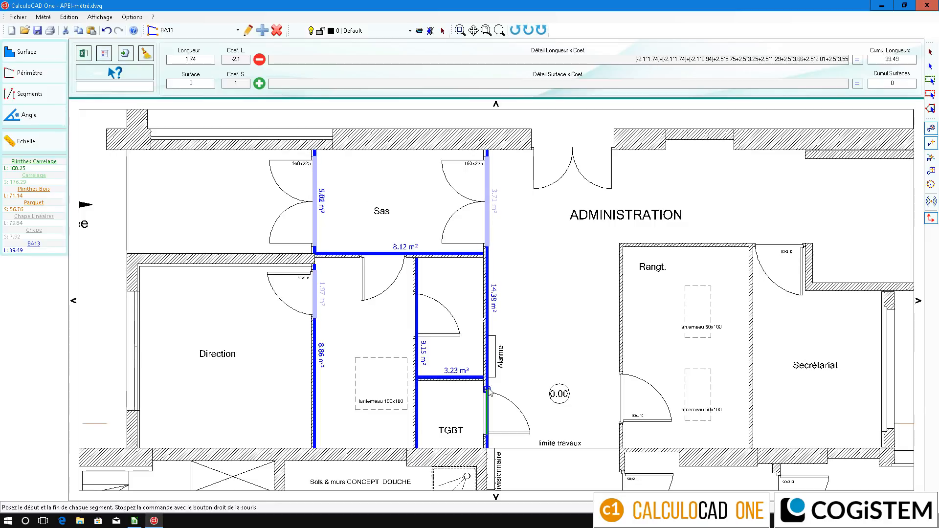
{"action": "left_click", "coordinate": [487, 390]}
{"action": "left_click", "coordinate": [416, 337]}
{"action": "left_click", "coordinate": [414, 294]}
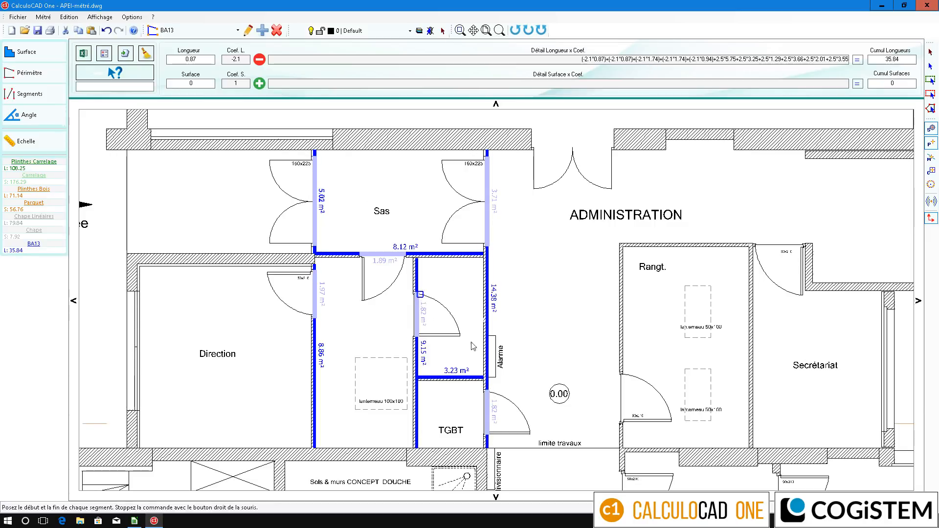
{"action": "right_click", "coordinate": [523, 376]}
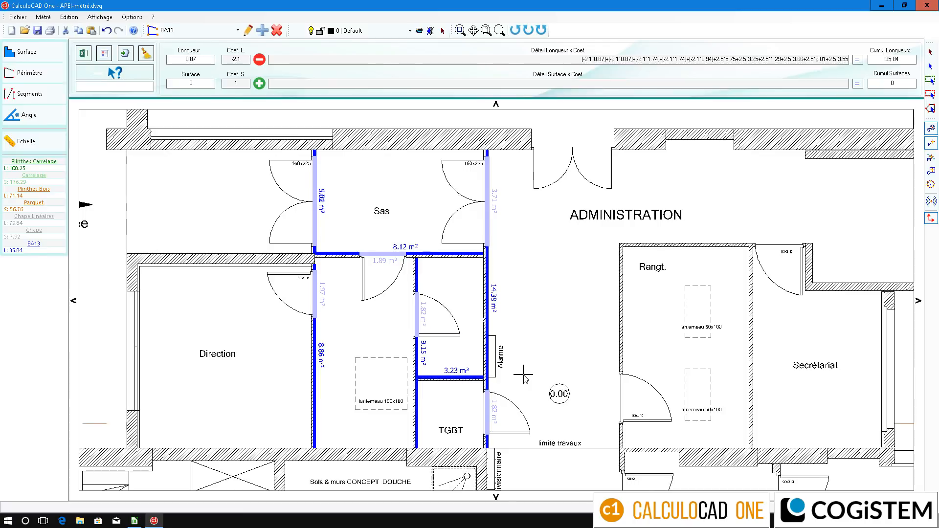
Switch to METRE.xlsx and transfer the BA13 cumulative length to cell E77 and its calculation detail to the Details column of Distribution intérieure.
{"action": "key", "text": "alt+Tab"}
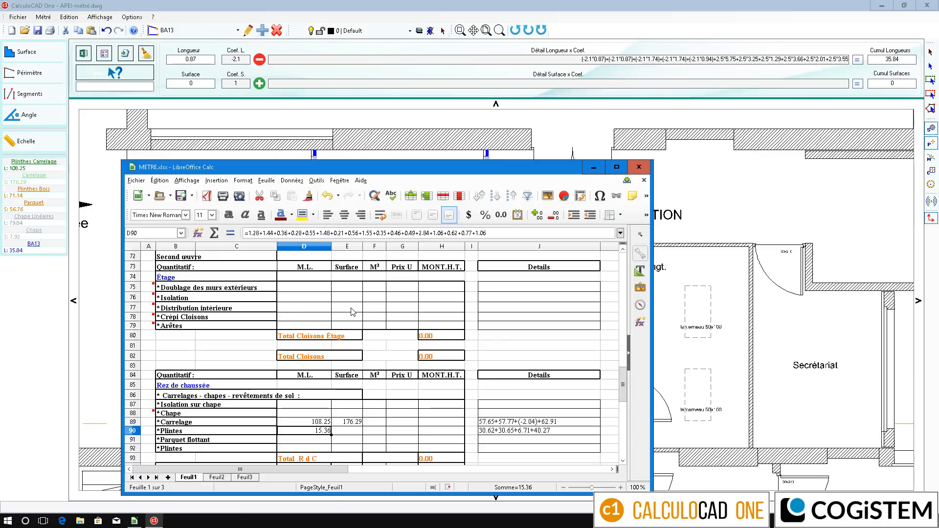
{"action": "left_click", "coordinate": [353, 312]}
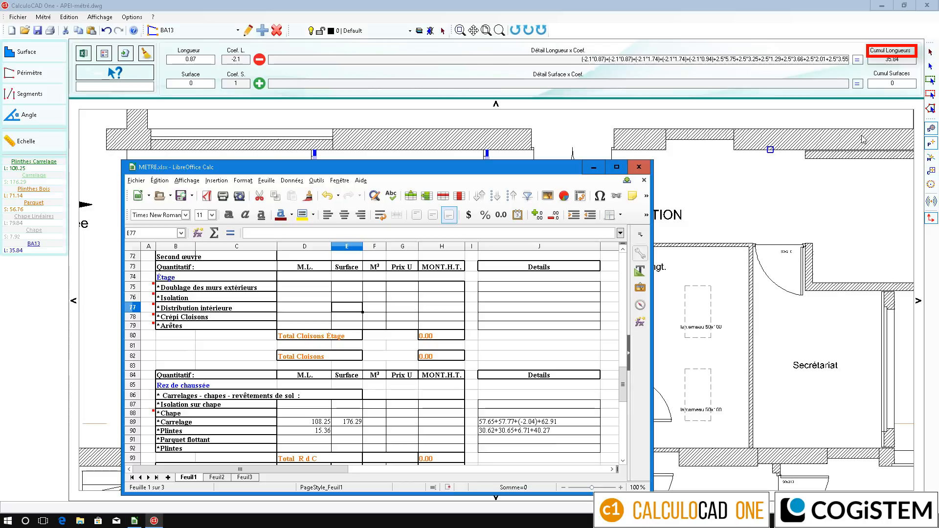
{"action": "left_click", "coordinate": [895, 54]}
{"action": "left_click", "coordinate": [568, 51]}
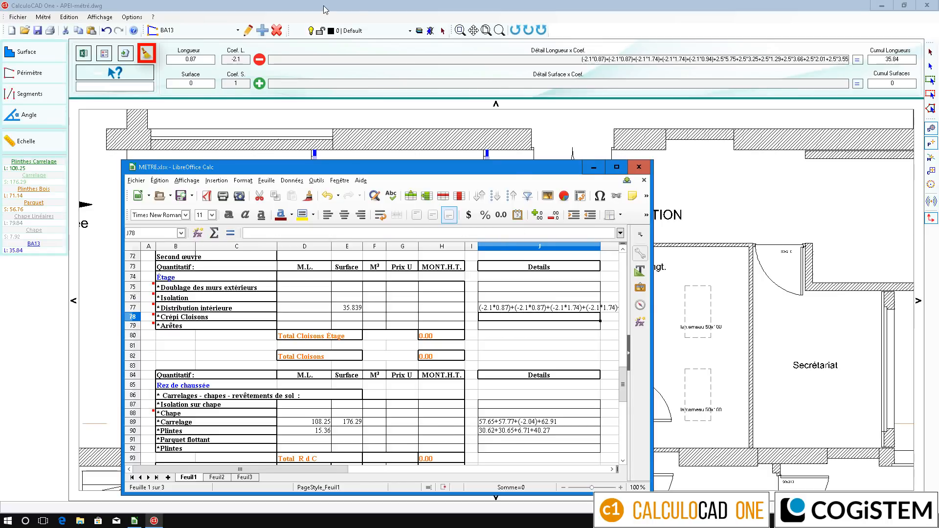
Clear the current measurement values and review the Main courante record from Carrelage down to BA13.
{"action": "left_click", "coordinate": [148, 54]}
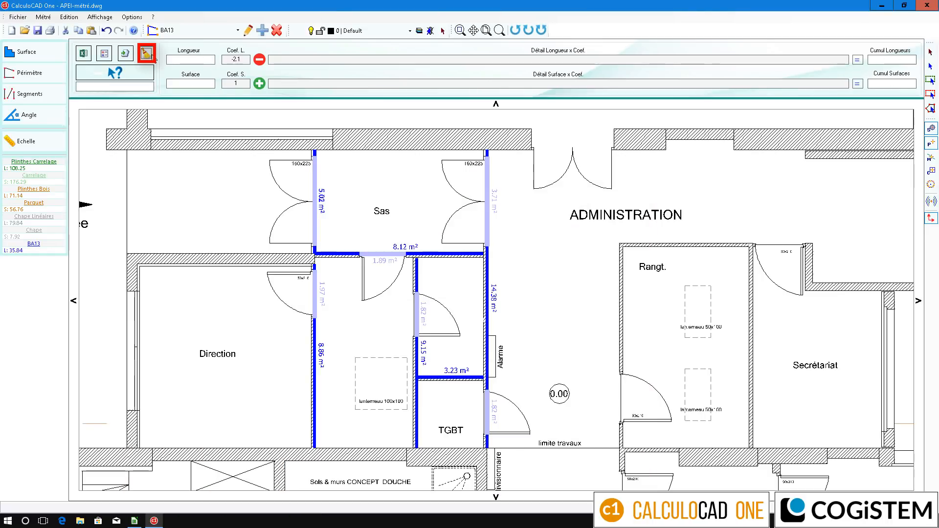
{"action": "left_click", "coordinate": [126, 54]}
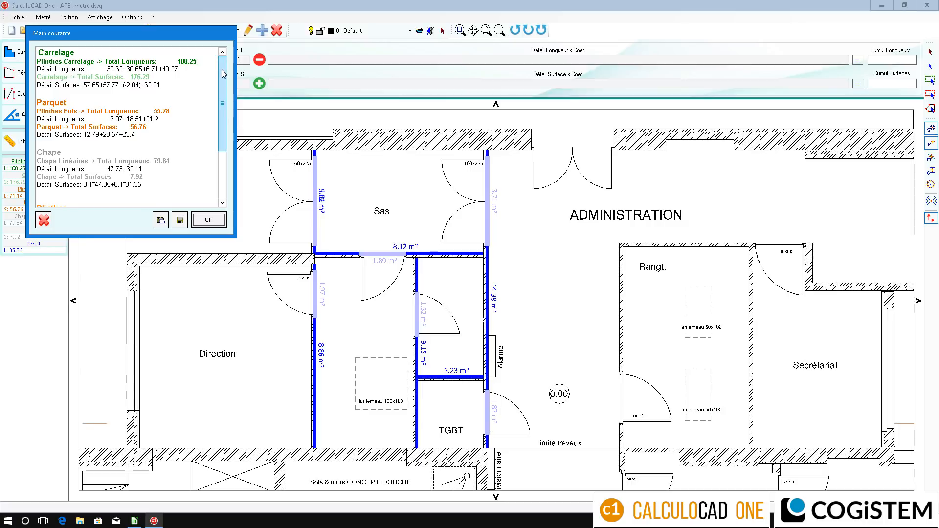
{"action": "left_click_drag", "start_coordinate": [223, 73], "coordinate": [218, 136]}
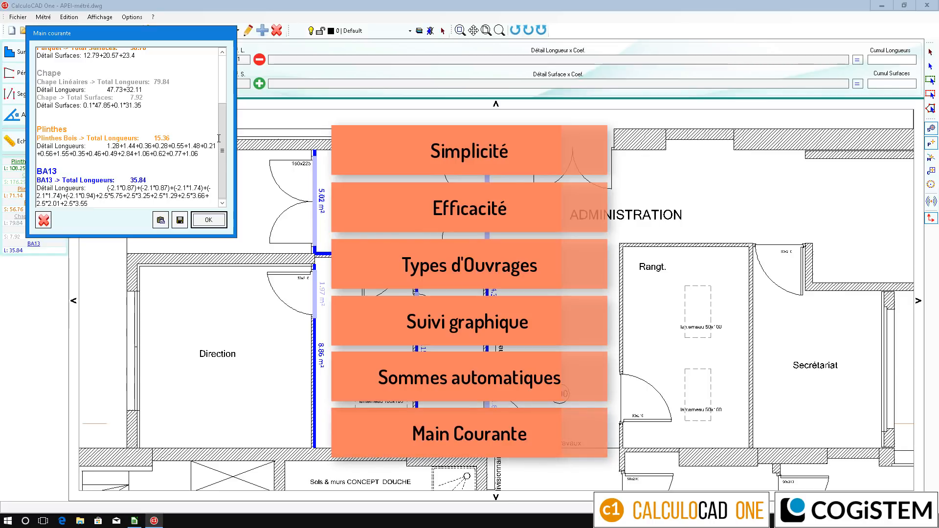
{"action": "left_click", "coordinate": [218, 225]}
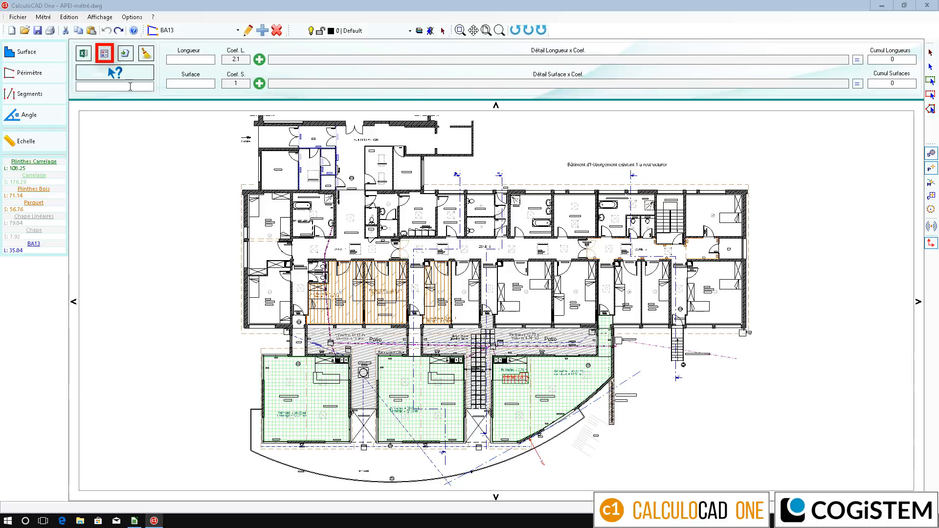
Open the legend settings, move the Type column after Cumul and rename it Unités.
{"action": "left_click", "coordinate": [104, 55]}
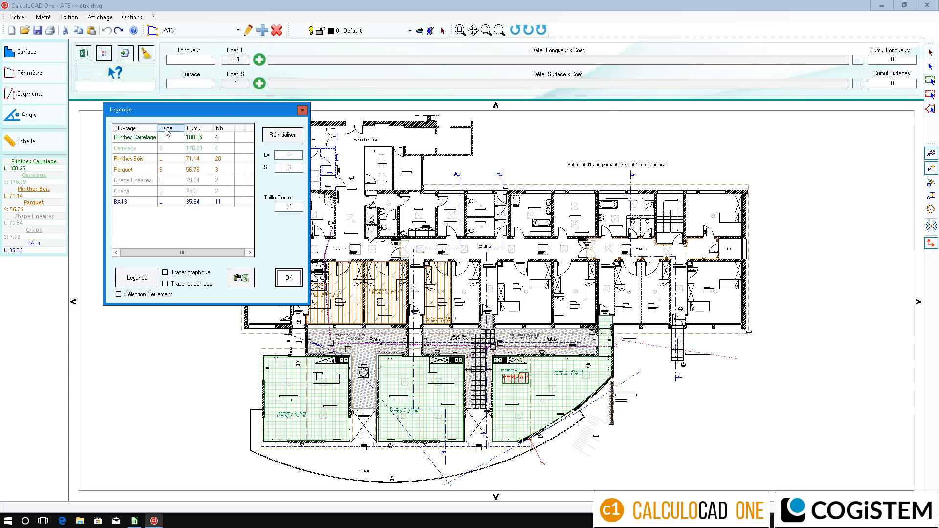
{"action": "left_click_drag", "start_coordinate": [166, 131], "coordinate": [199, 131]}
{"action": "left_click", "coordinate": [200, 131]}
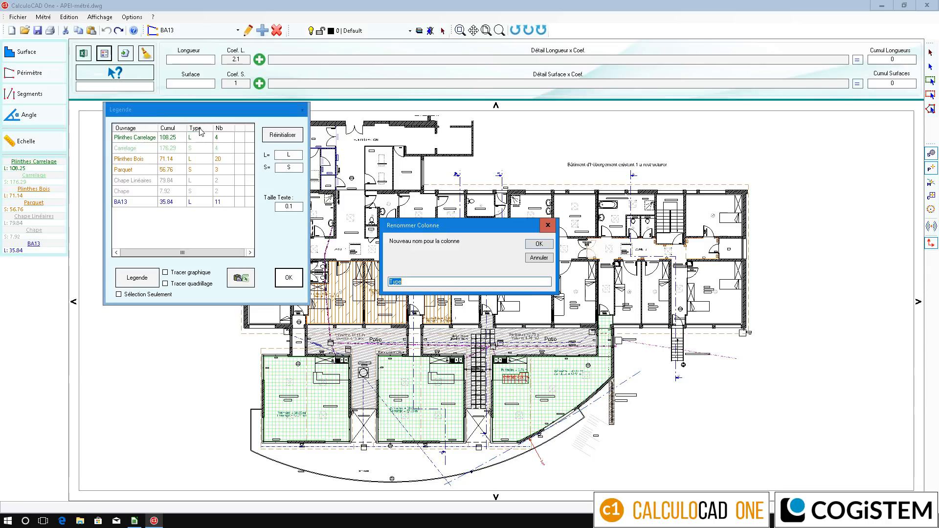
{"action": "type", "text": "Unités"}
{"action": "left_click", "coordinate": [536, 247]}
Set the legend's length unit to ml and its surface unit to m².
{"action": "left_click", "coordinate": [293, 155]}
{"action": "key", "text": "BackSpace"}
{"action": "type", "text": "ml"}
{"action": "left_click", "coordinate": [297, 167]}
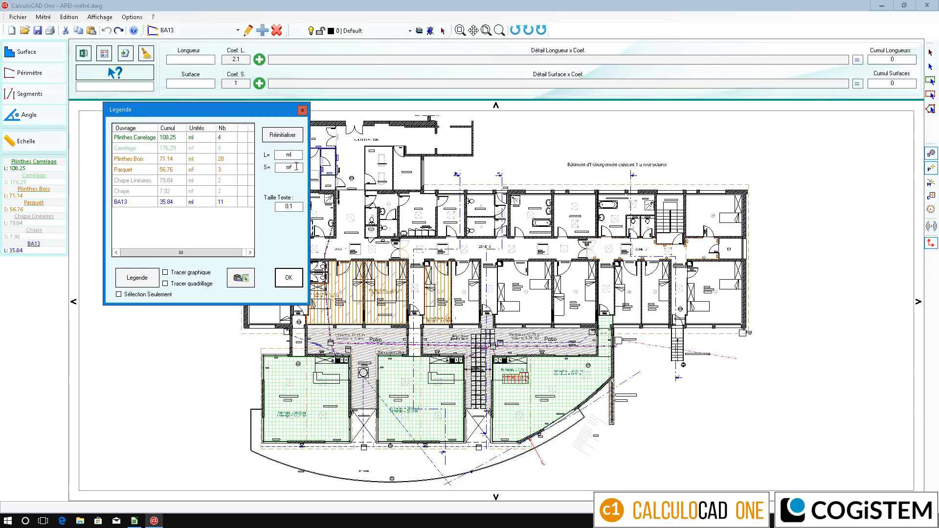
Override the legend units with m3 for the Chape row and m² for the BA13 row.
{"action": "left_click", "coordinate": [200, 191]}
{"action": "type", "text": "m3"}
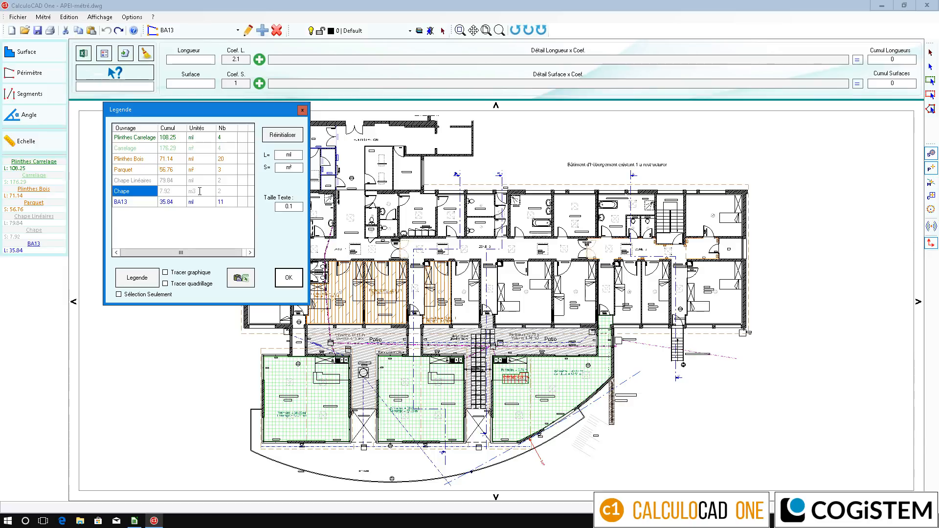
{"action": "left_click", "coordinate": [199, 201]}
{"action": "type", "text": "m²"}
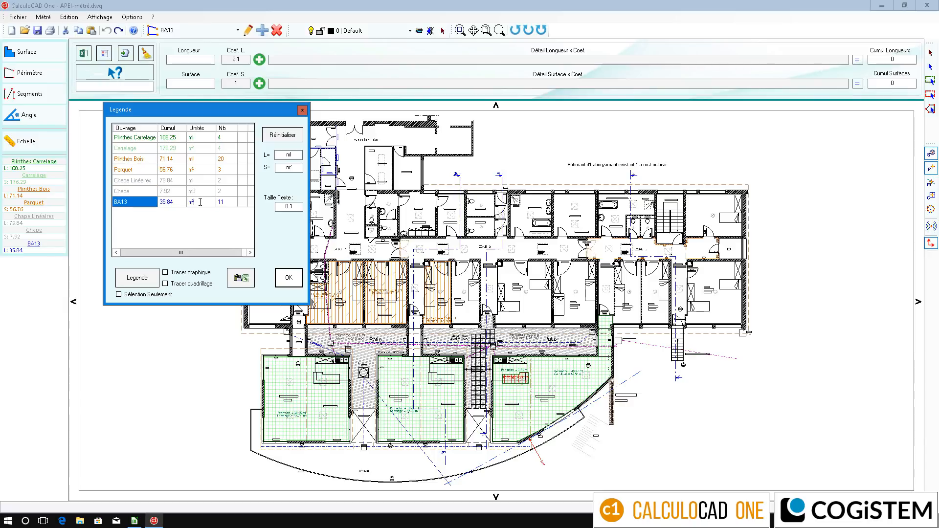
{"action": "key", "text": "Return"}
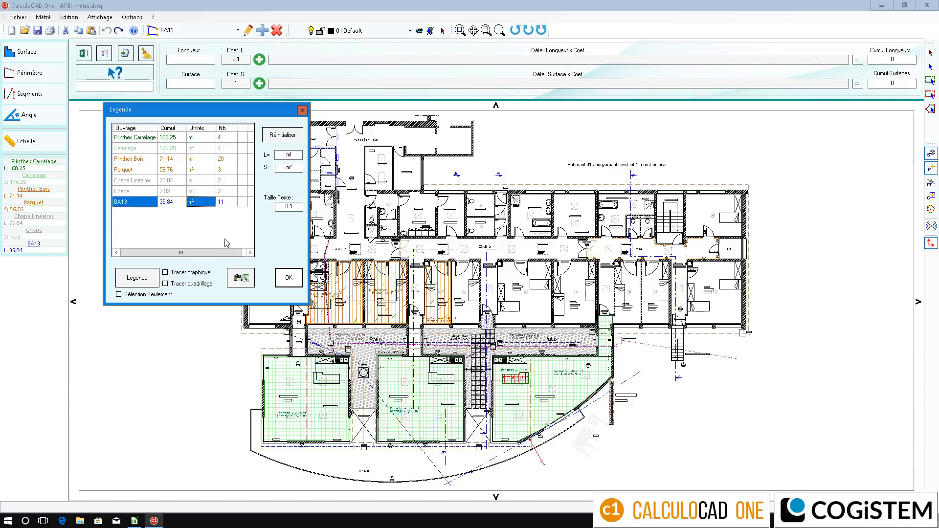
Enable graphic and grid drawing for the legend and set its text size to 0.3.
{"action": "left_click", "coordinate": [191, 274]}
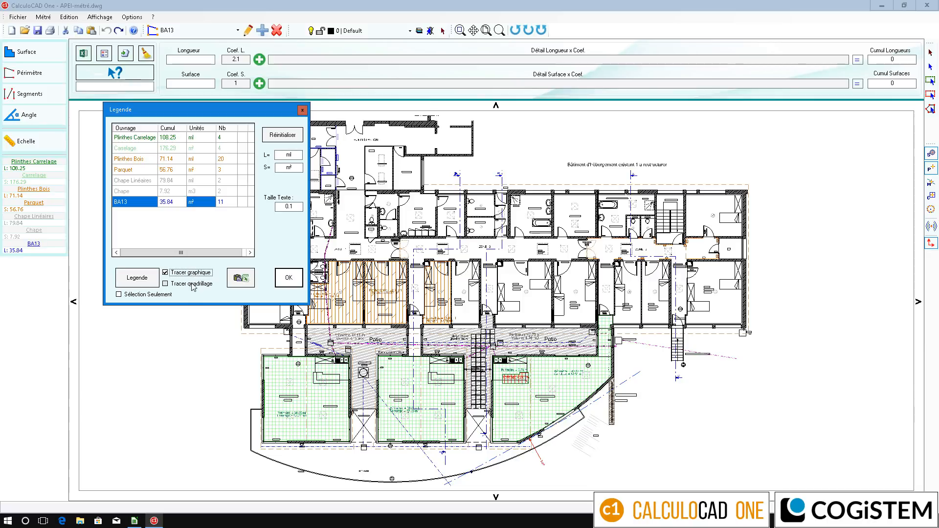
{"action": "left_click", "coordinate": [193, 285]}
{"action": "left_click_drag", "start_coordinate": [290, 206], "coordinate": [294, 208]}
{"action": "type", "text": "3"}
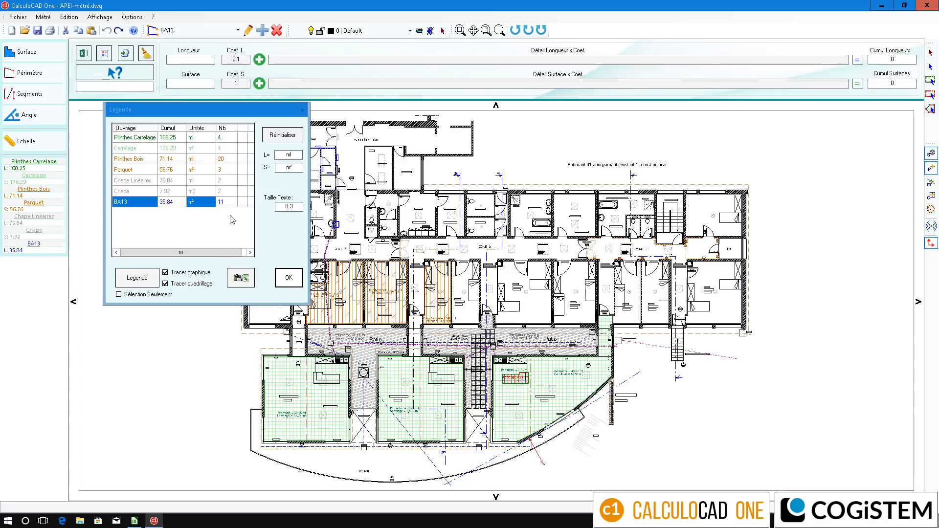
Limit the legend to the Ouvrage, Cumul and Unités columns of all work types and place it in the empty area beside the curved terrace.
{"action": "left_click_drag", "start_coordinate": [162, 202], "coordinate": [116, 141]}
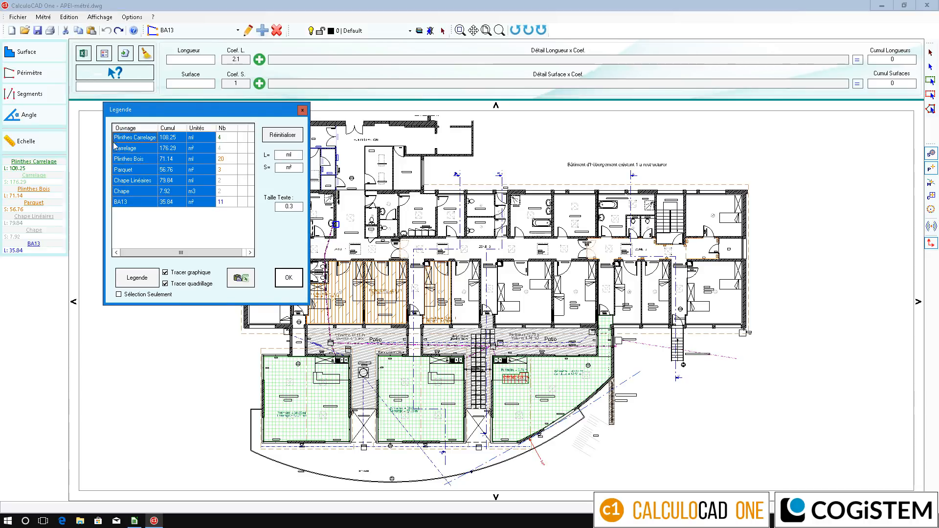
{"action": "left_click", "coordinate": [139, 295]}
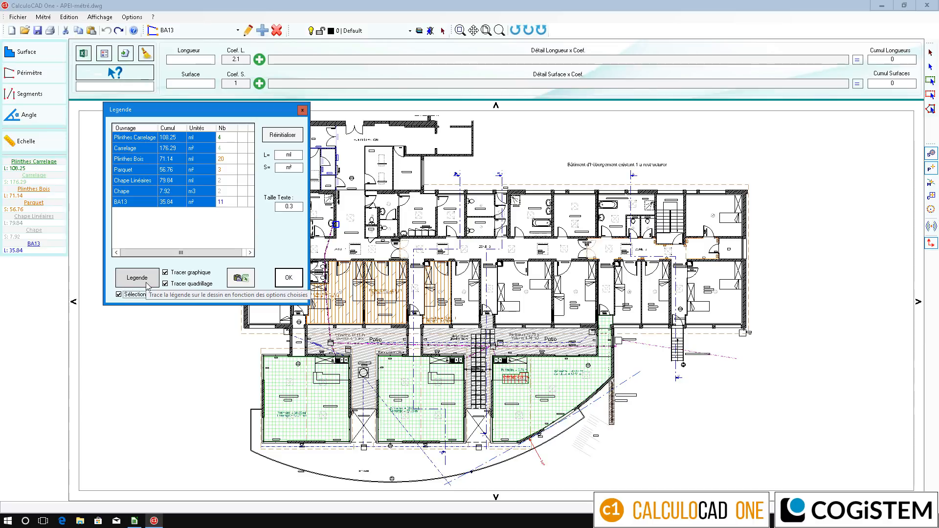
{"action": "left_click", "coordinate": [147, 286]}
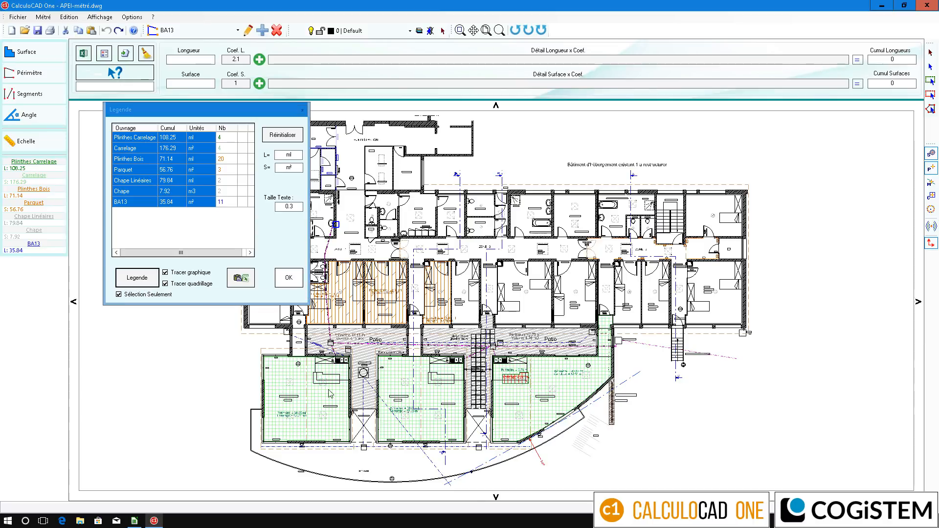
{"action": "left_click", "coordinate": [665, 390]}
{"action": "scroll", "coordinate": [700, 433], "scroll_direction": "up", "scroll_amount": 3}
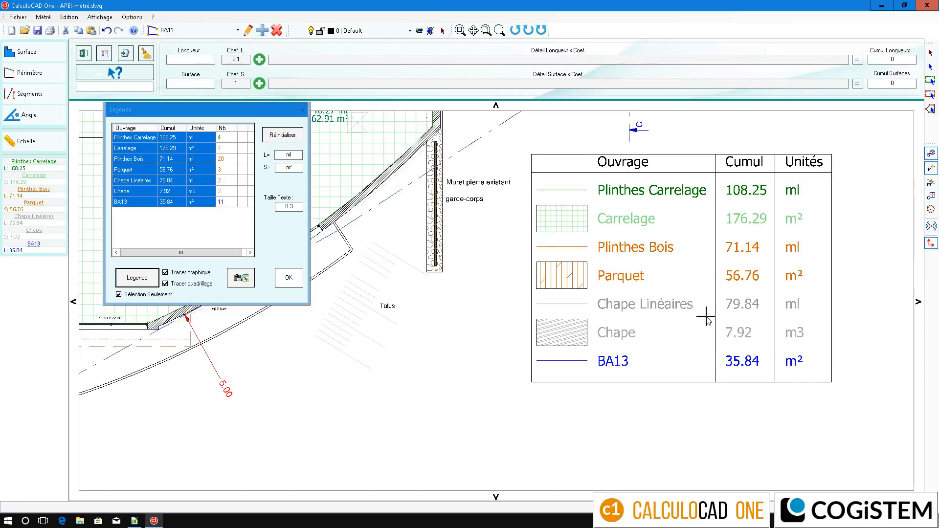
Copy the selected legend table and paste it into METRE.xlsx starting at cell C116.
{"action": "left_click", "coordinate": [240, 278]}
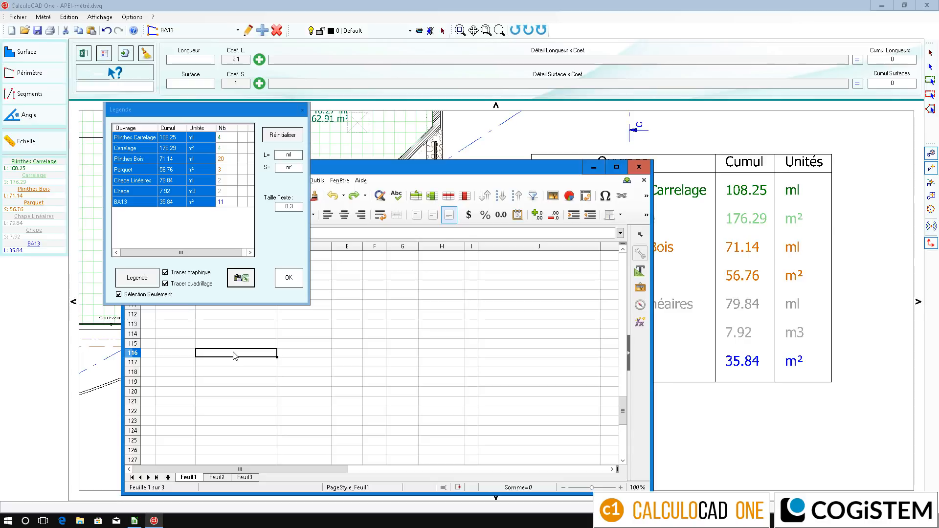
{"action": "right_click", "coordinate": [234, 353]}
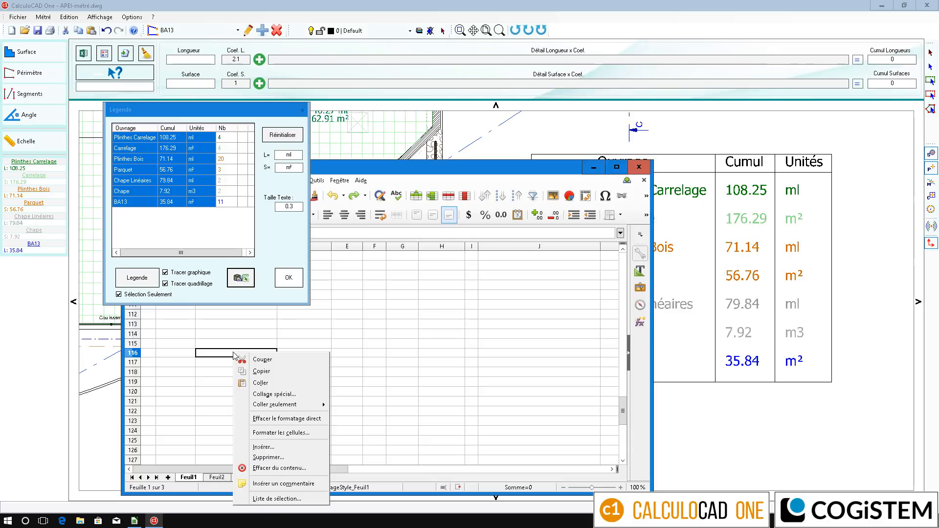
{"action": "left_click", "coordinate": [262, 382]}
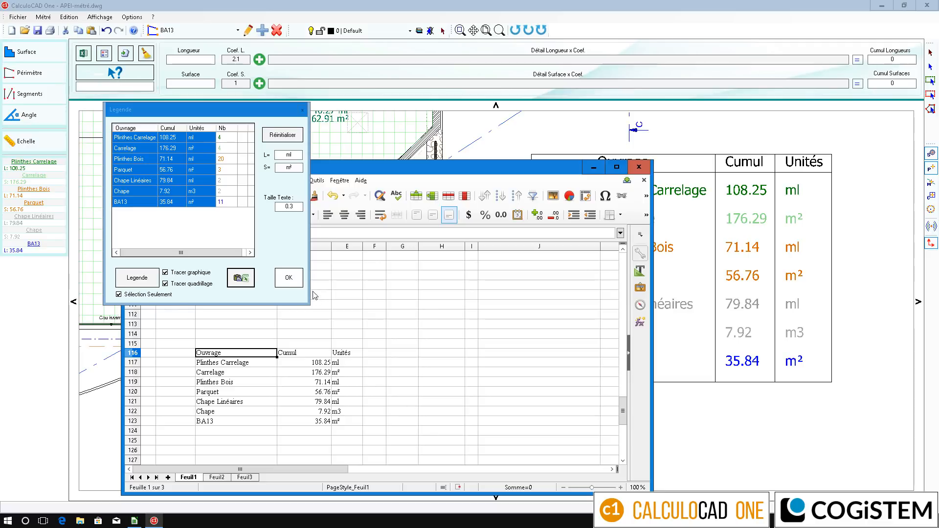
Close the legend settings and save the APEI-métré drawing.
{"action": "left_click", "coordinate": [296, 282]}
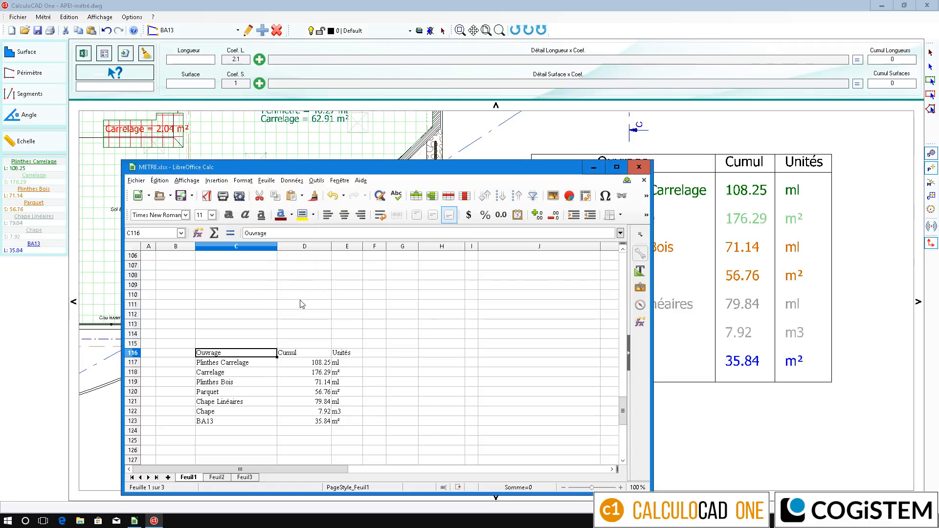
{"action": "left_click", "coordinate": [38, 31]}
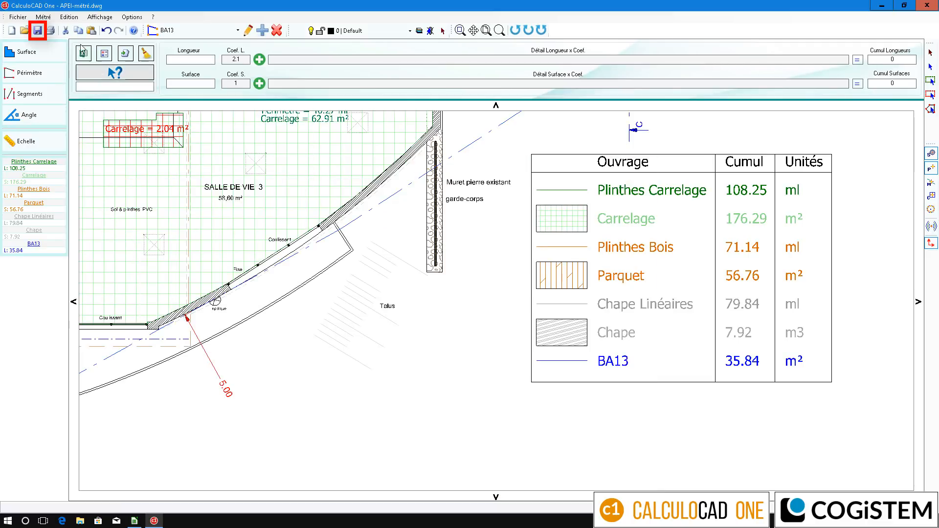
{"action": "left_click", "coordinate": [40, 29]}
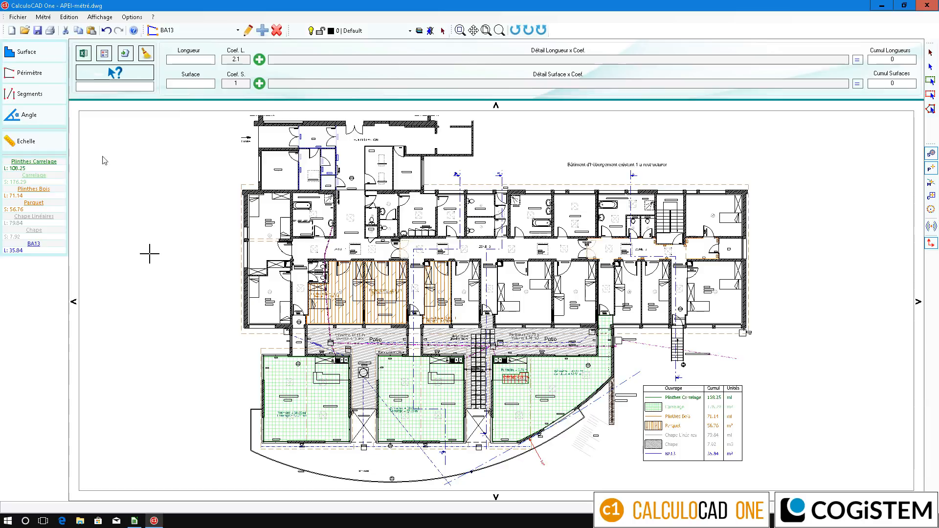
Set up printing on the HP Designjet T770 44in Class Driver with A0 paper, page fitting disabled and a 1/50 scale.
{"action": "left_click", "coordinate": [52, 36]}
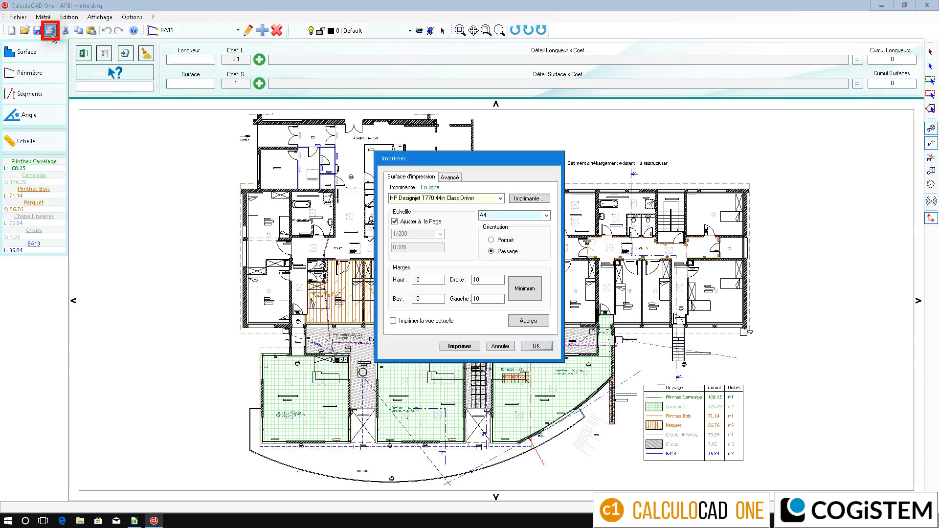
{"action": "left_click", "coordinate": [500, 198]}
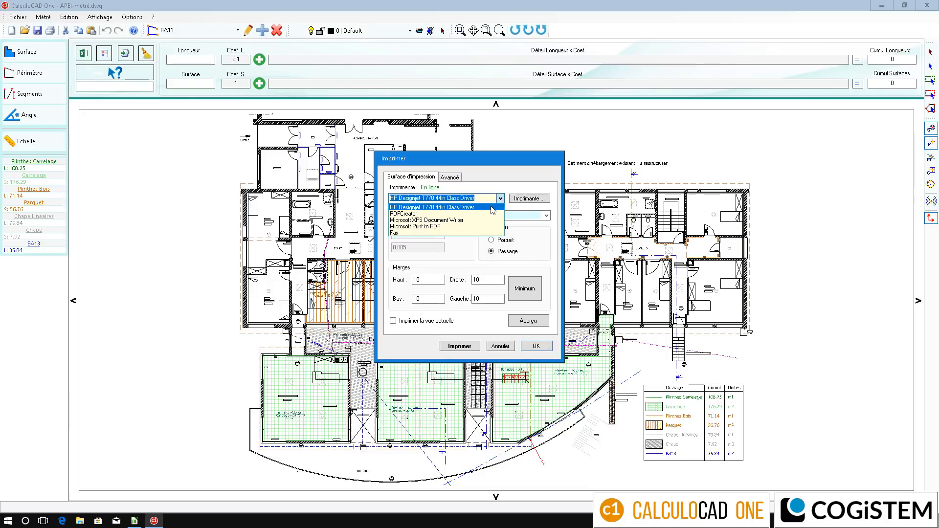
{"action": "left_click", "coordinate": [491, 207]}
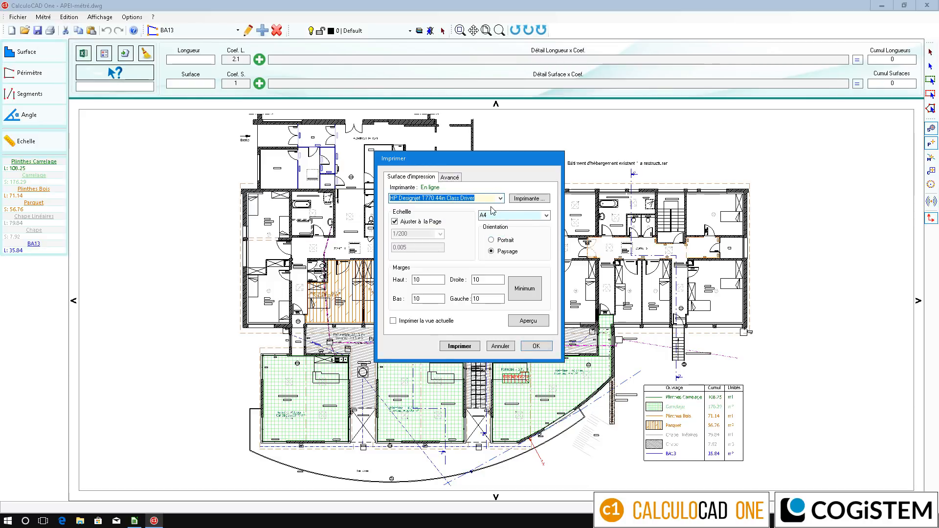
{"action": "left_click", "coordinate": [546, 216]}
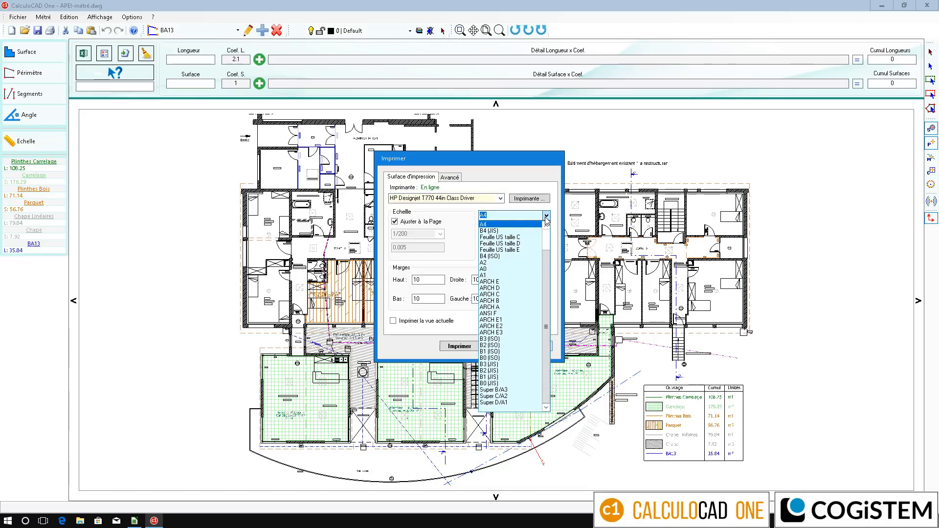
{"action": "left_click", "coordinate": [514, 270]}
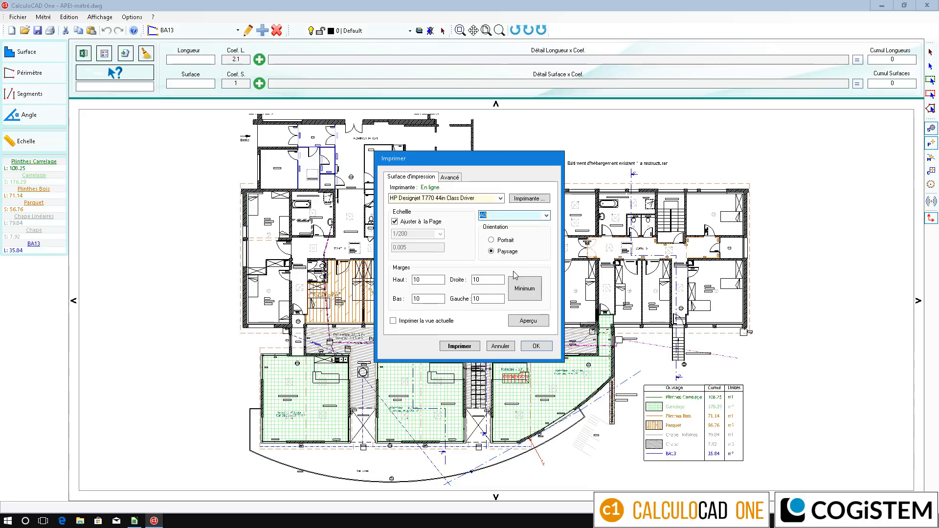
{"action": "left_click", "coordinate": [404, 222]}
{"action": "left_click", "coordinate": [440, 233]}
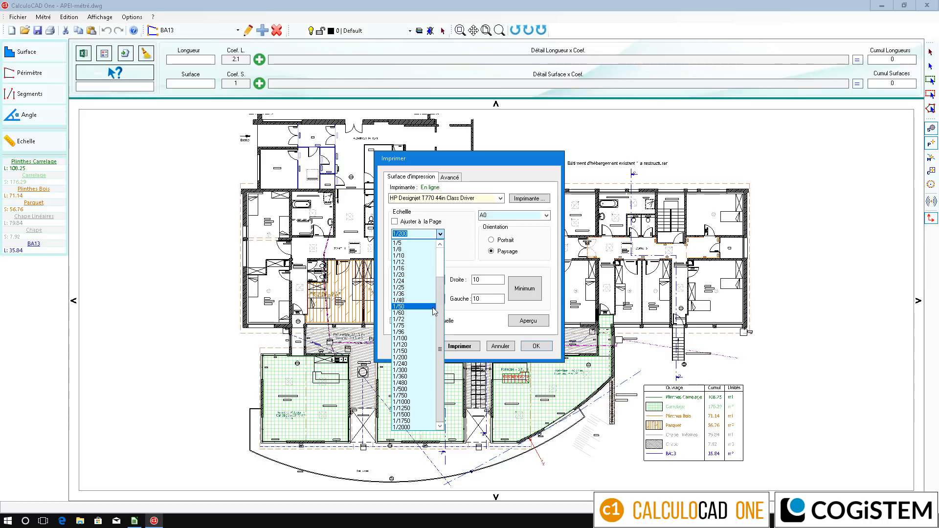
{"action": "left_click", "coordinate": [414, 306]}
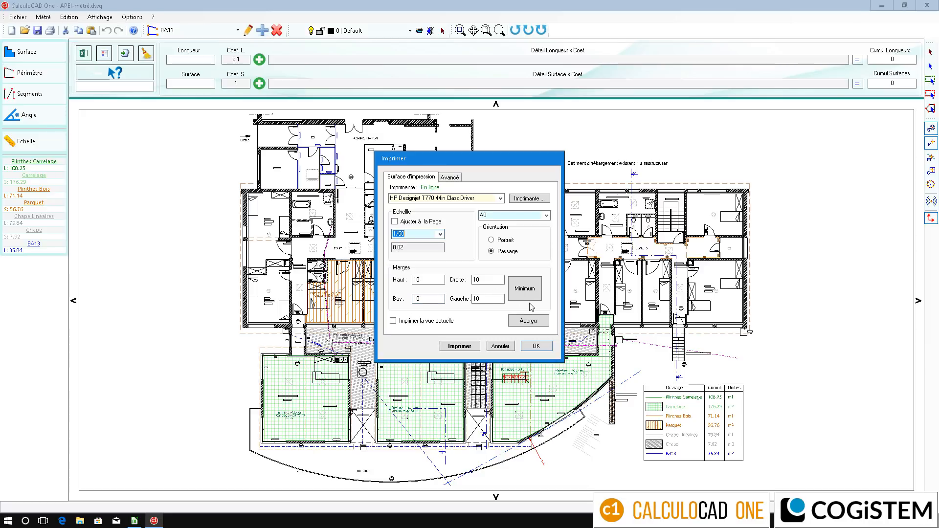
Preview the A0 plan layout and print it on the HP Designjet.
{"action": "left_click", "coordinate": [530, 323]}
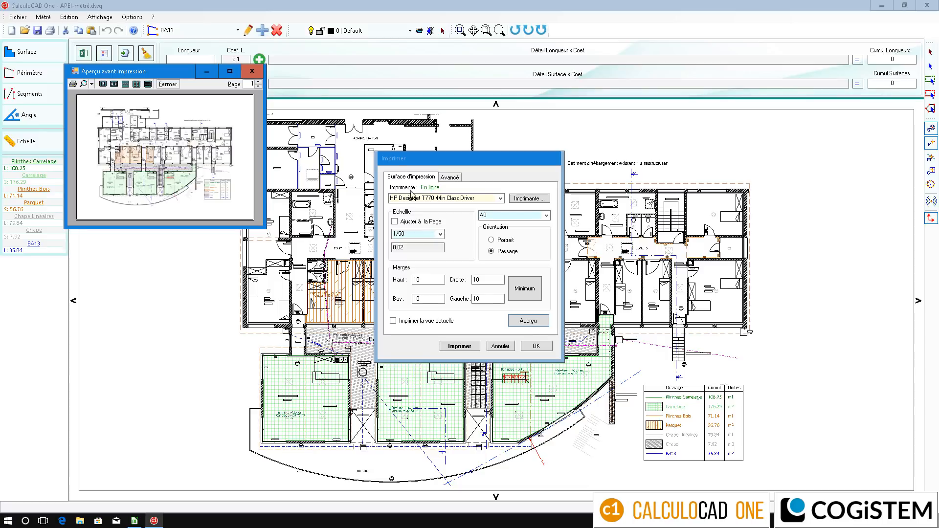
{"action": "left_click", "coordinate": [252, 71]}
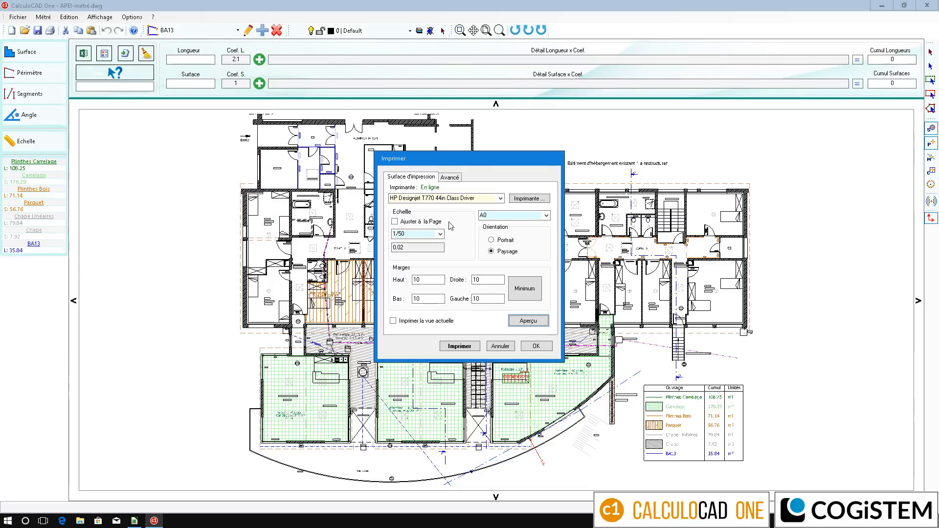
{"action": "left_click", "coordinate": [464, 346]}
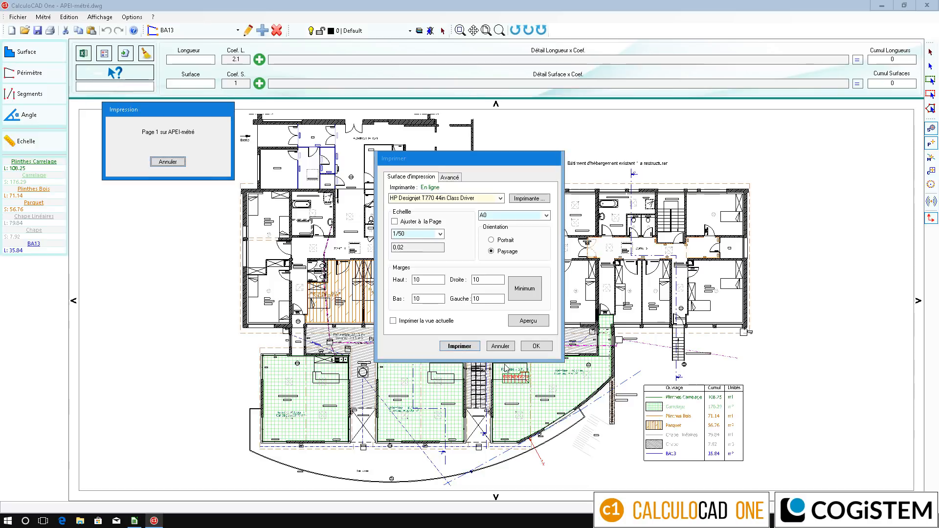
Print the plan to PDF with the PDFCreator printer and close the print settings.
{"action": "left_click", "coordinate": [500, 202]}
{"action": "left_click", "coordinate": [416, 217]}
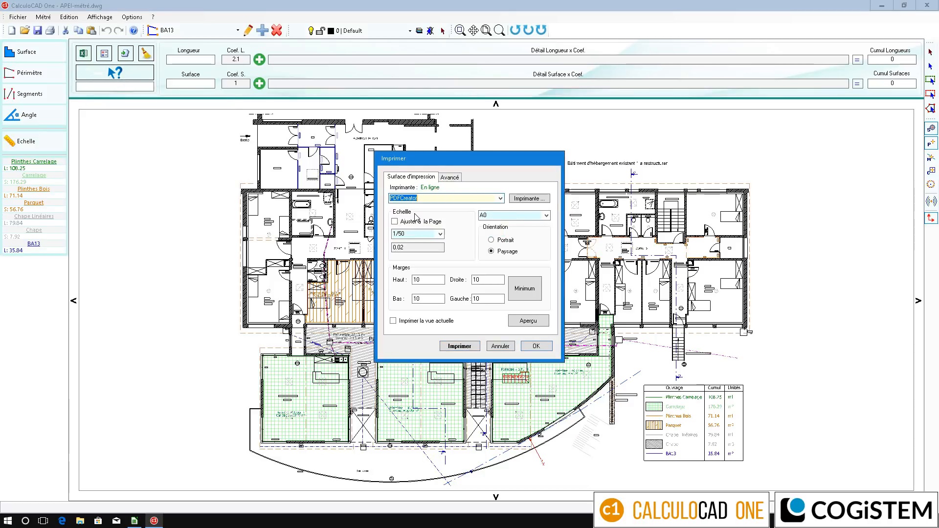
{"action": "left_click", "coordinate": [463, 346]}
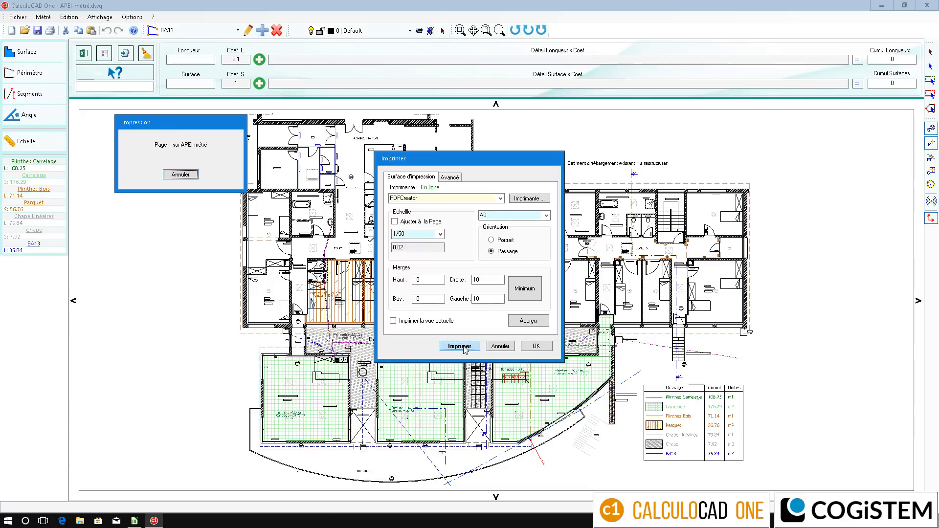
{"action": "left_click", "coordinate": [562, 404]}
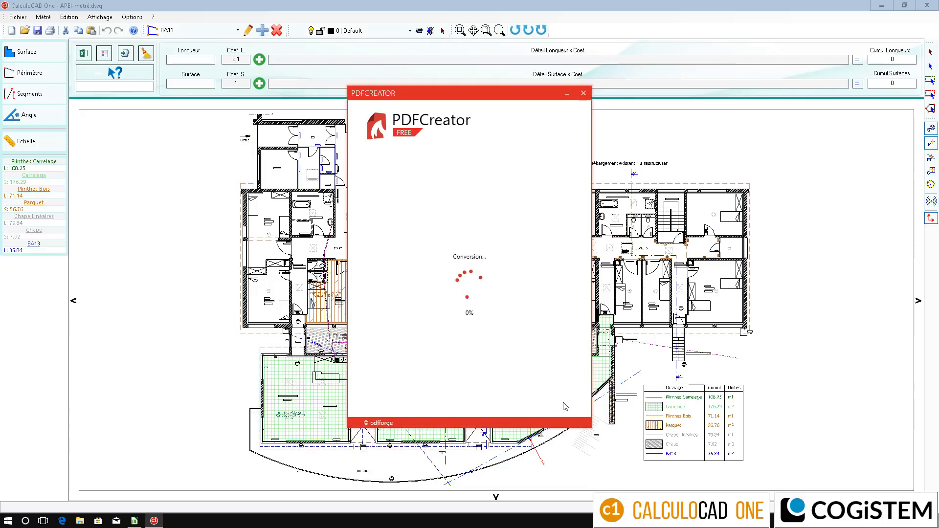
{"action": "left_click", "coordinate": [537, 346]}
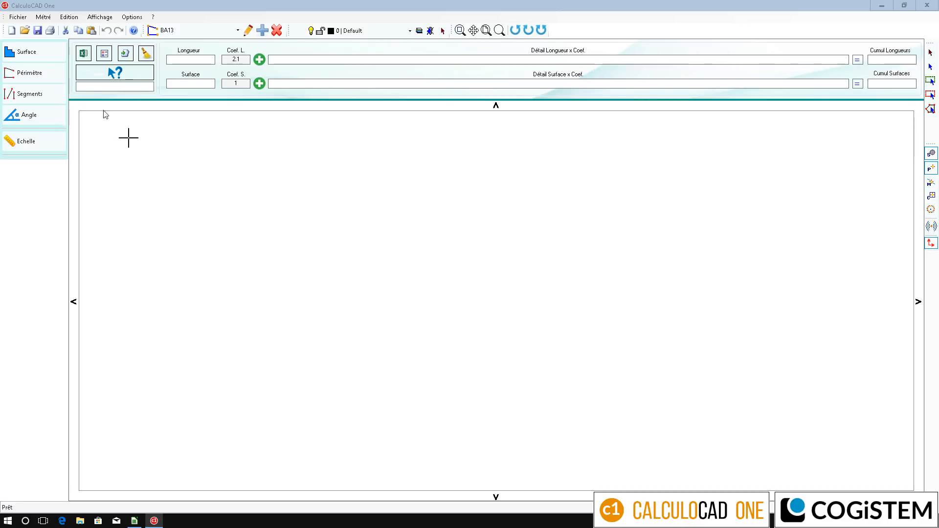
Open the drawing EHPAD1.dwg from the Exemples folder.
{"action": "left_click", "coordinate": [24, 30]}
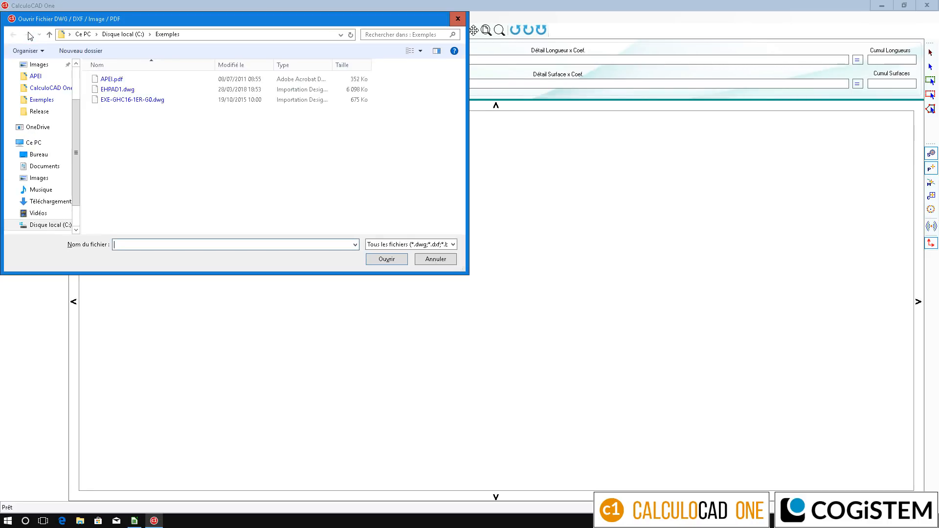
{"action": "left_click", "coordinate": [115, 89]}
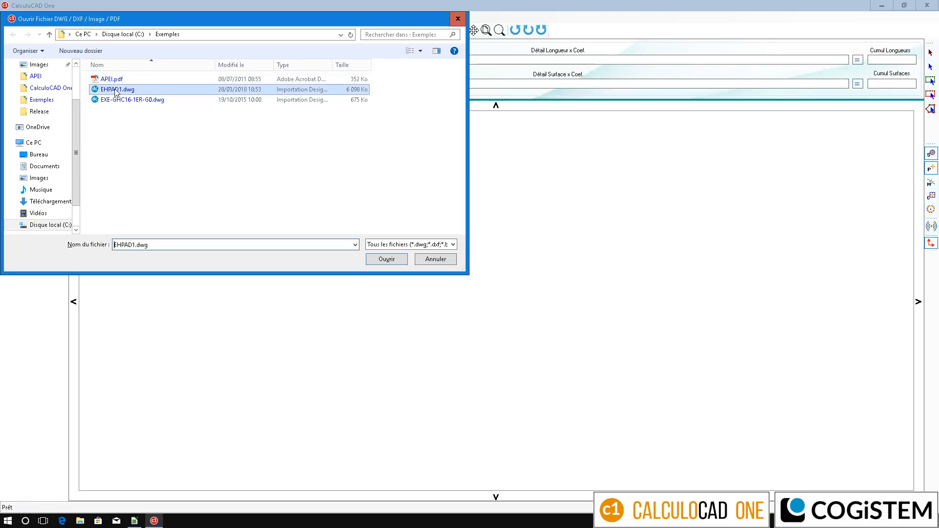
{"action": "left_click", "coordinate": [386, 259]}
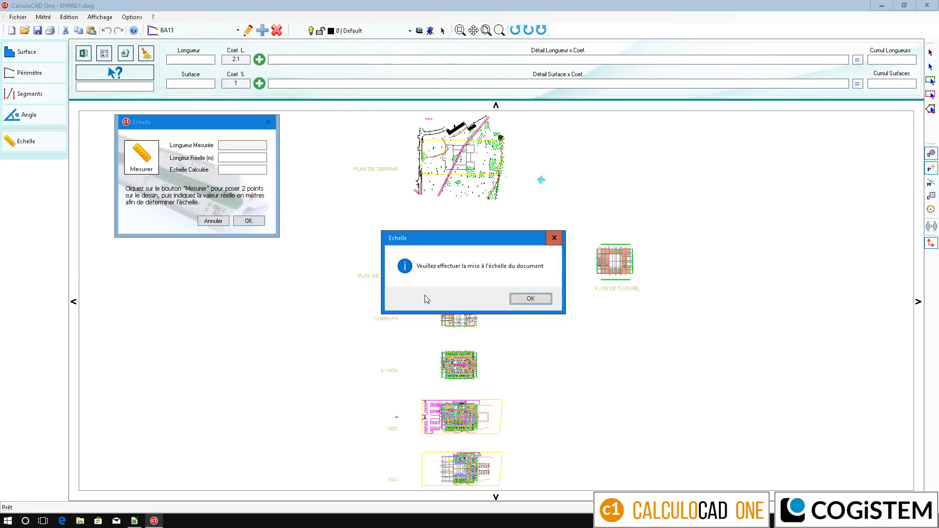
Scale the drawing by measuring the 263 dimension above the ETAGE plan and giving its real length as 2.63 m.
{"action": "left_click", "coordinate": [519, 298]}
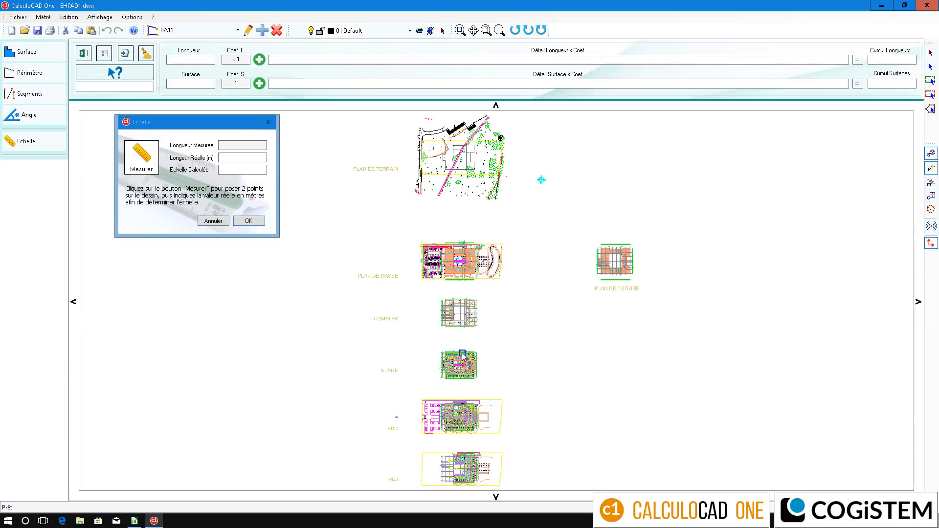
{"action": "scroll", "coordinate": [451, 360], "scroll_direction": "up", "scroll_amount": 6}
{"action": "scroll", "coordinate": [503, 360], "scroll_direction": "up", "scroll_amount": 3}
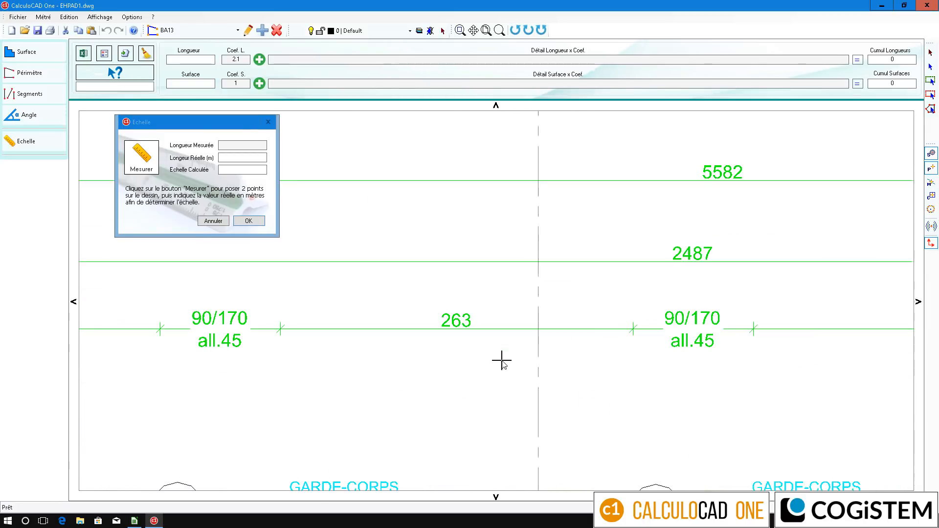
{"action": "left_click", "coordinate": [280, 334]}
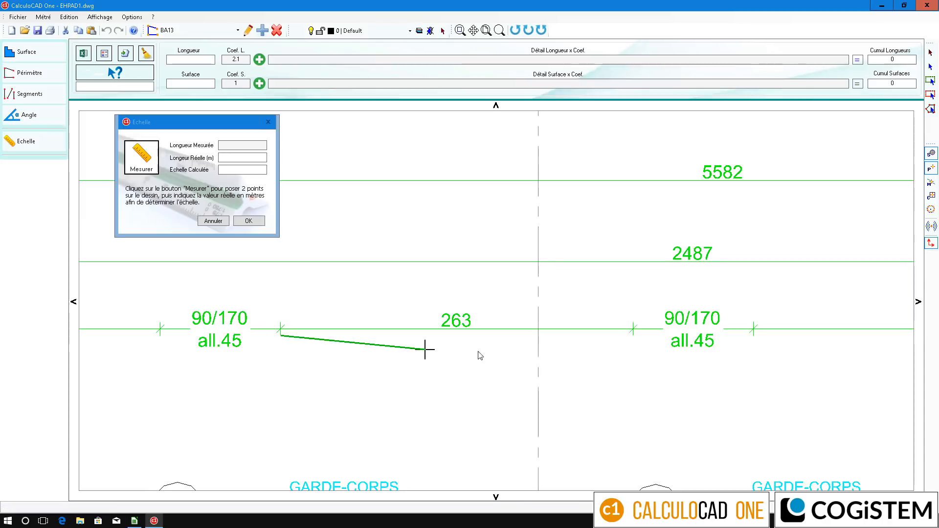
{"action": "left_click", "coordinate": [633, 335]}
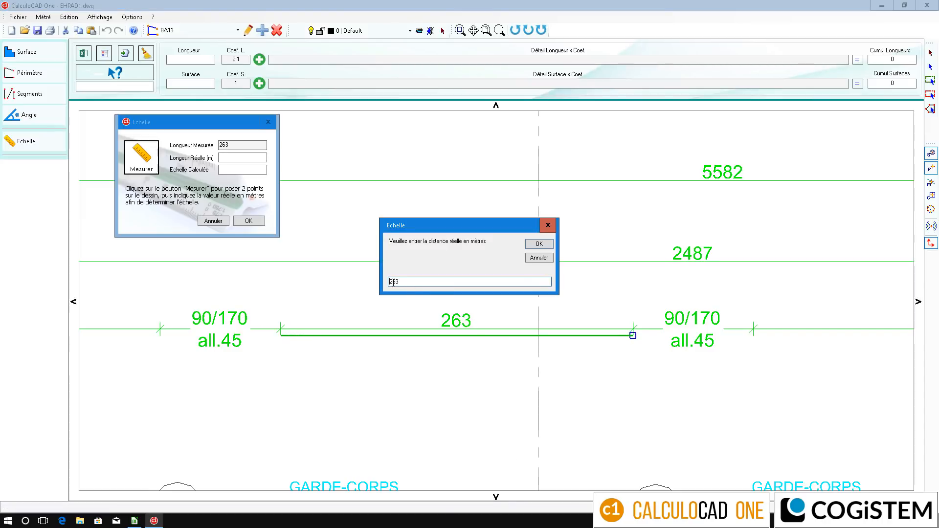
{"action": "type", "text": ","}
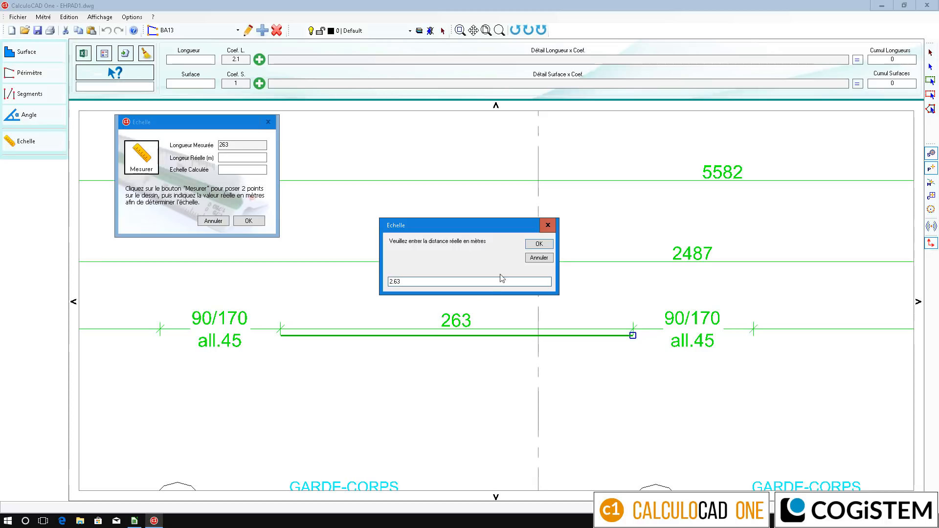
{"action": "left_click", "coordinate": [549, 244]}
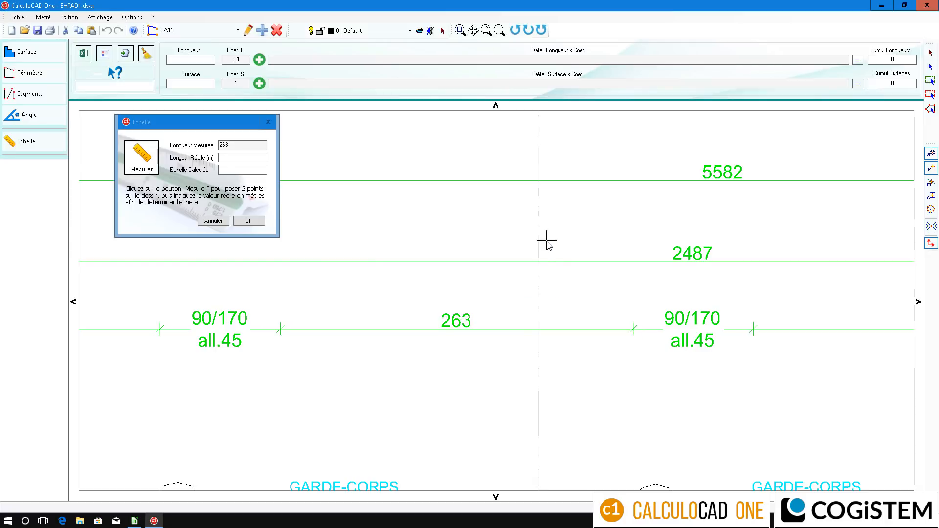
{"action": "left_click", "coordinate": [257, 223]}
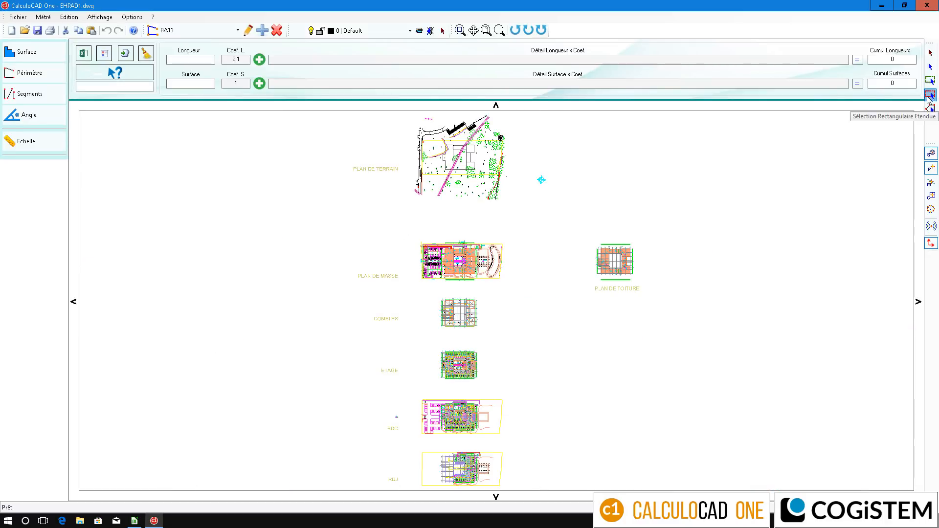
Delete all the plans except PLAN DE TOITURE and fit the roof plan to the view.
{"action": "left_click_drag", "start_coordinate": [323, 115], "coordinate": [545, 488]}
{"action": "key", "text": "Delete"}
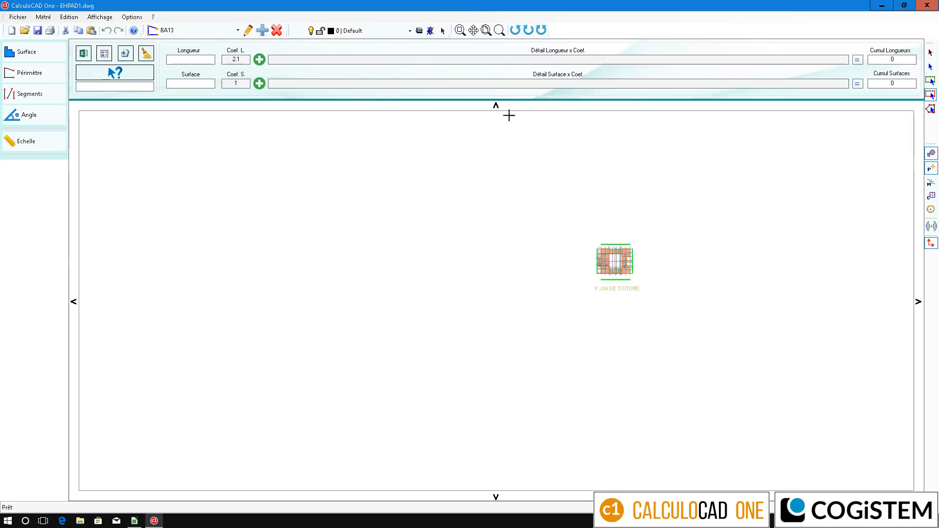
{"action": "left_click", "coordinate": [486, 30]}
Save the drawing under the new name EHPAD1-Toiture.dwg in the Exemples folder.
{"action": "left_click", "coordinate": [18, 17]}
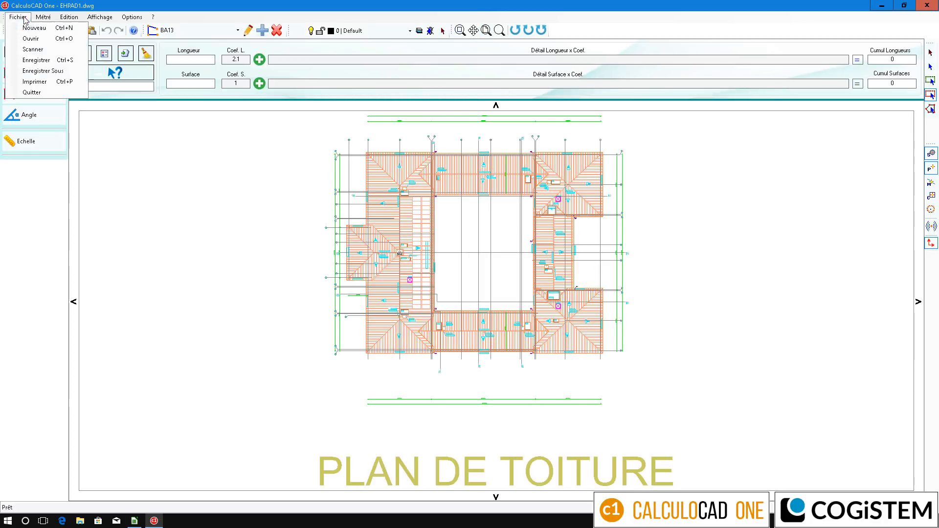
{"action": "left_click", "coordinate": [32, 72]}
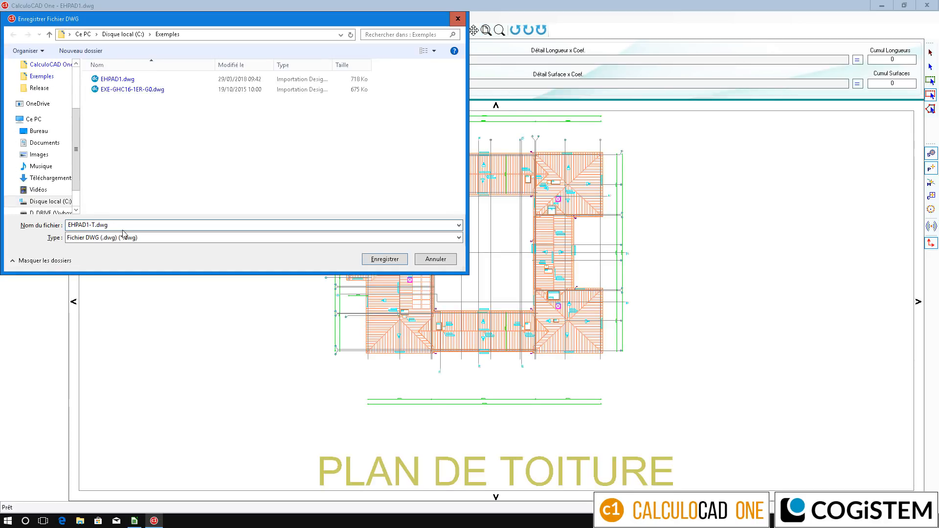
{"action": "type", "text": "-Toiture"}
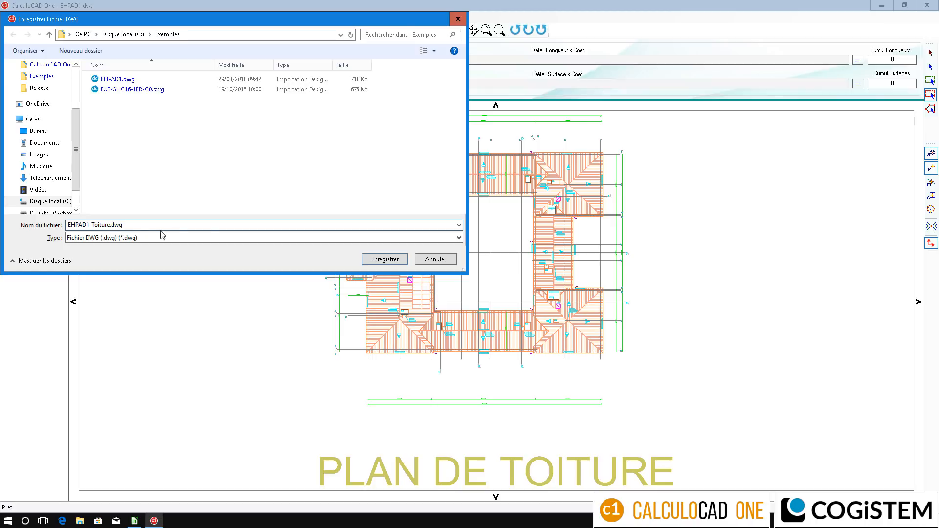
{"action": "left_click", "coordinate": [382, 261]}
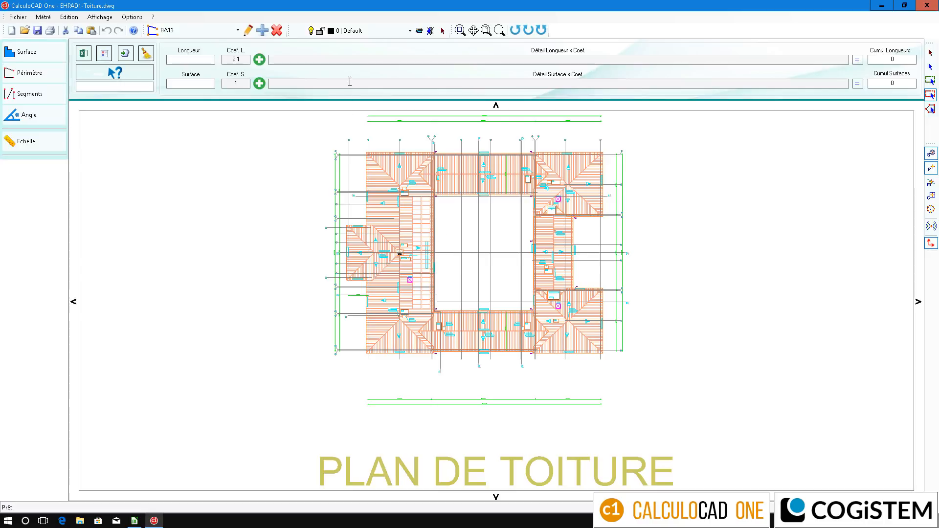
Create a new work type named Toiture based on Ouvrage_1.
{"action": "left_click", "coordinate": [238, 30]}
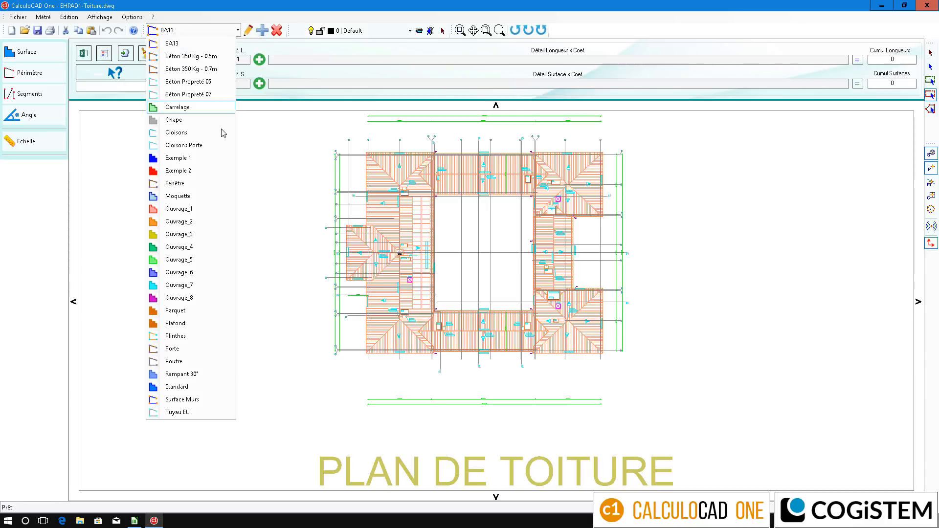
{"action": "left_click", "coordinate": [215, 208]}
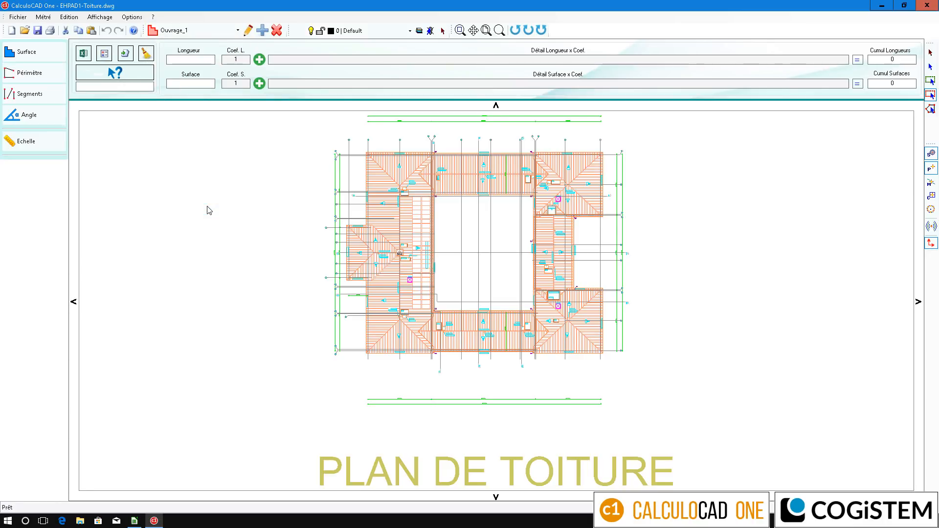
{"action": "left_click", "coordinate": [261, 30]}
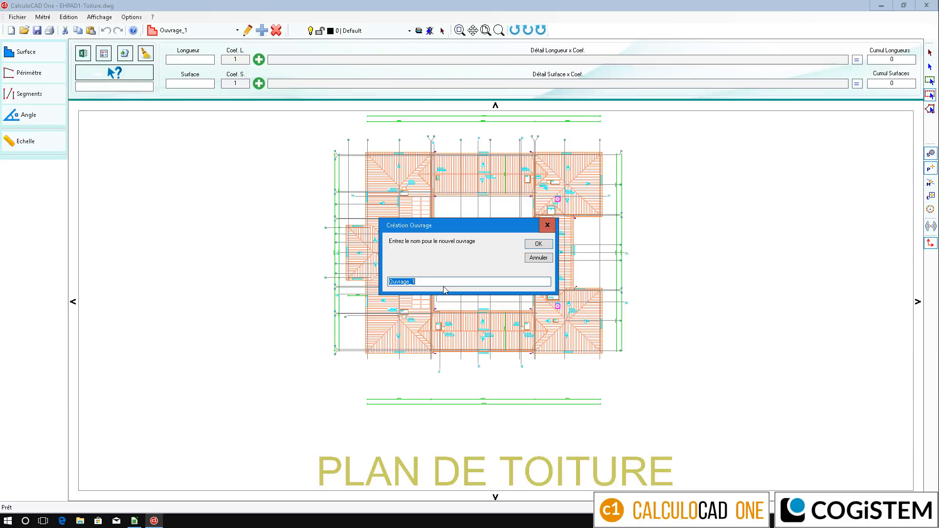
{"action": "type", "text": "Toiture"}
{"action": "left_click", "coordinate": [538, 244]}
Set the Toiture hatch colour to a dark yellow with red 223, green 223 and blue 0.
{"action": "left_click", "coordinate": [248, 230]}
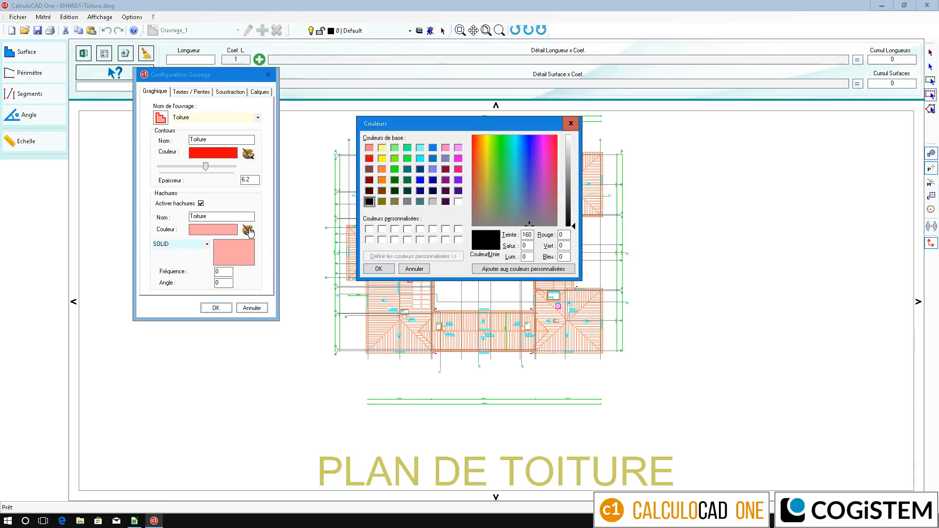
{"action": "left_click", "coordinate": [381, 159]}
{"action": "left_click_drag", "start_coordinate": [574, 182], "coordinate": [574, 187]}
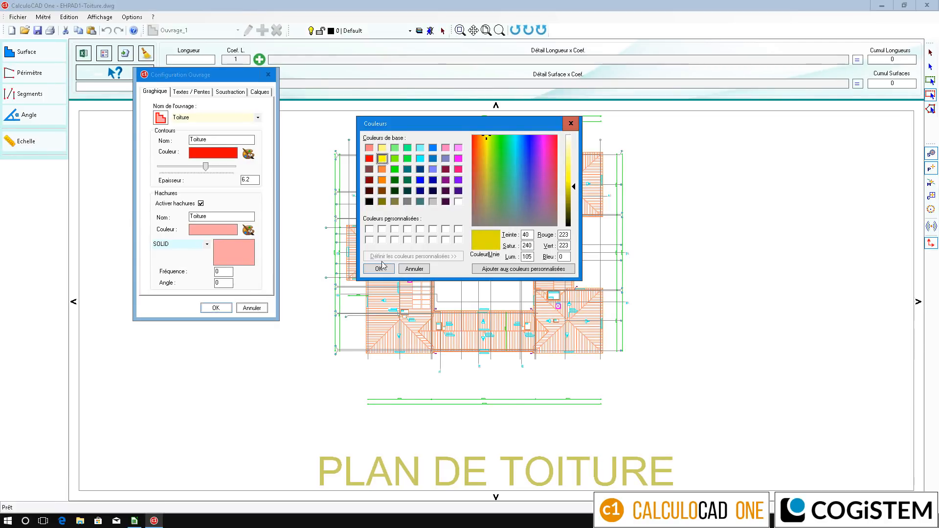
{"action": "left_click", "coordinate": [379, 268]}
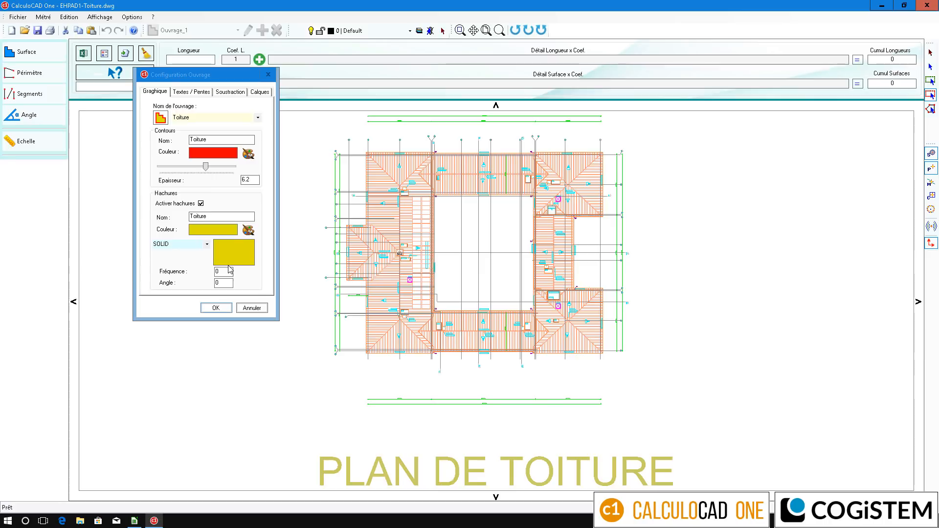
Set the Toiture surface slope coefficient to 30% / 17° Vue de dessus and validate the work type.
{"action": "left_click", "coordinate": [238, 282]}
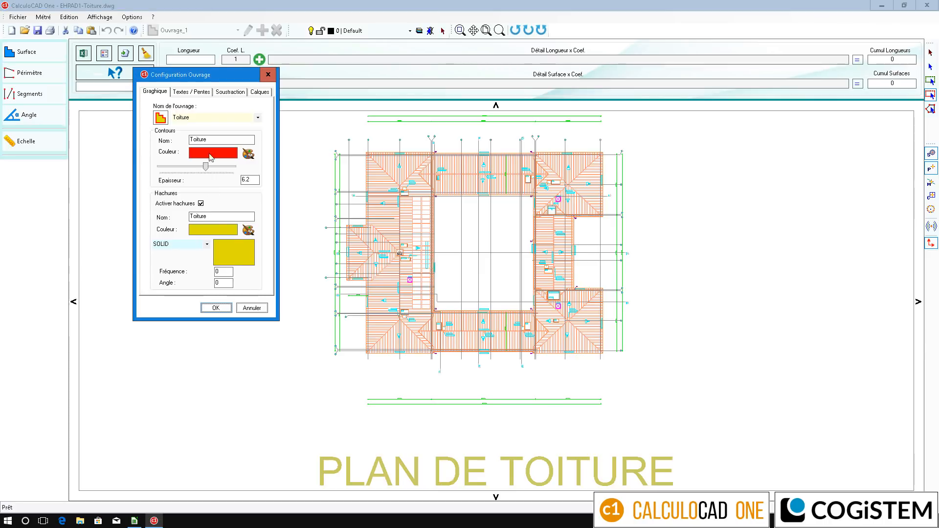
{"action": "left_click", "coordinate": [204, 92]}
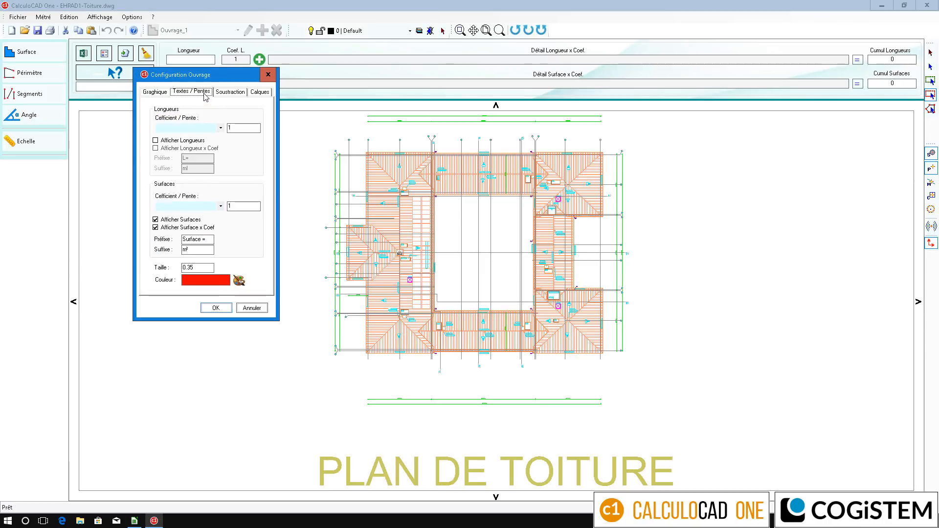
{"action": "left_click", "coordinate": [220, 206]}
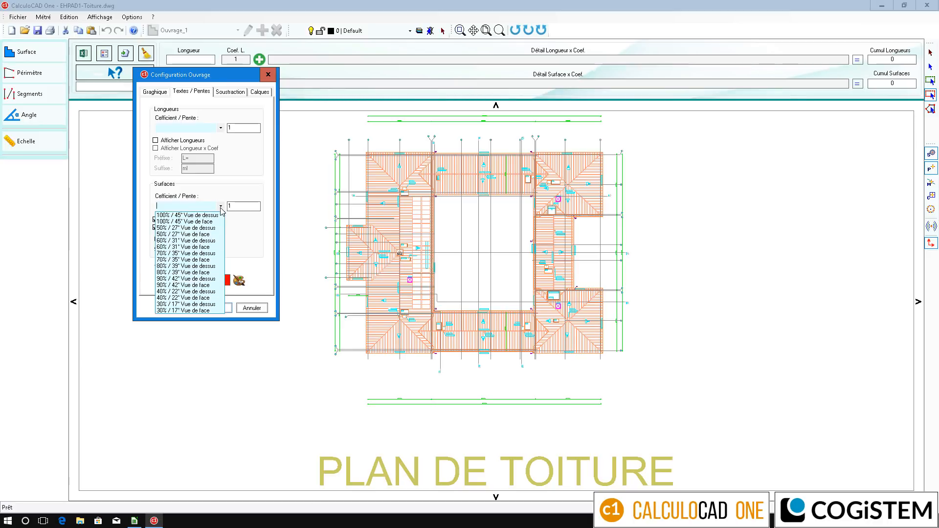
{"action": "left_click", "coordinate": [217, 304]}
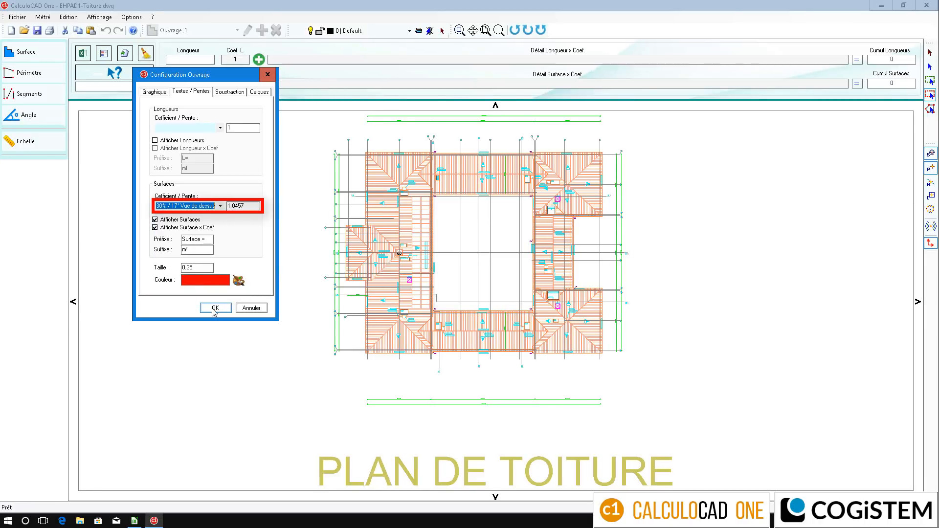
{"action": "left_click", "coordinate": [215, 309]}
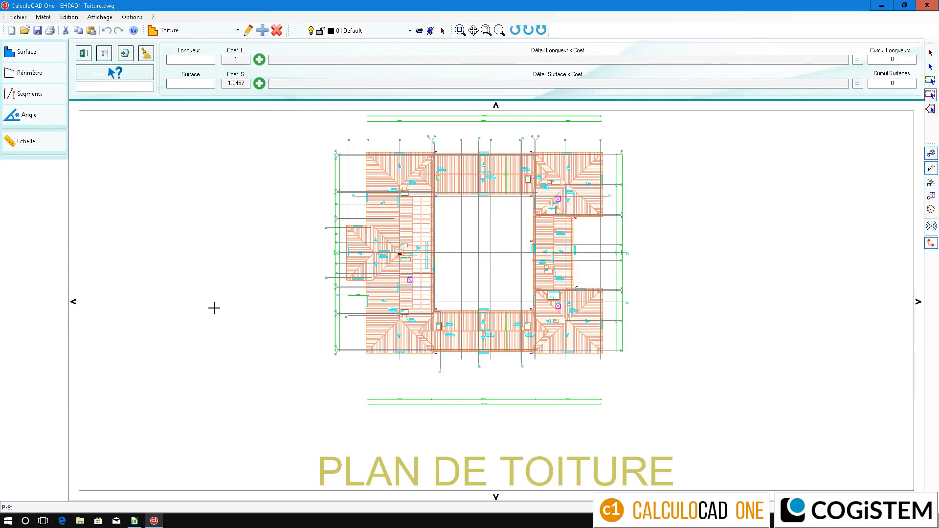
Measure the triangular hip slope at the roof plan's upper-left corner as a Toiture surface.
{"action": "scroll", "coordinate": [403, 159], "scroll_direction": "up", "scroll_amount": 4}
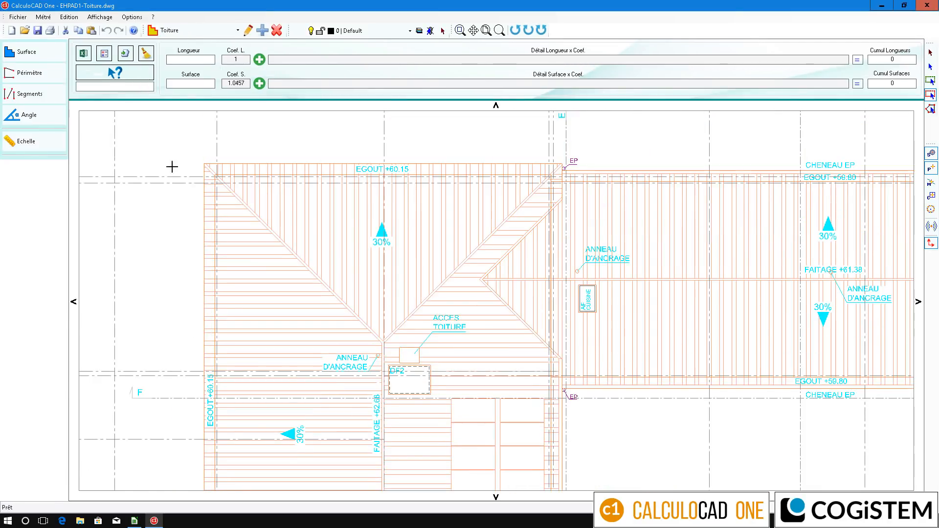
{"action": "left_click", "coordinate": [48, 52]}
{"action": "left_click", "coordinate": [204, 163]}
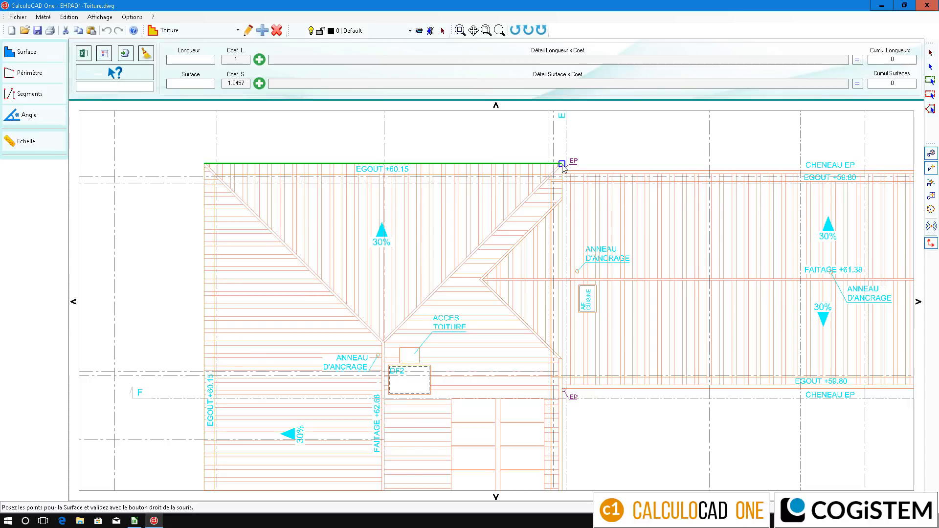
{"action": "left_click", "coordinate": [562, 165]}
{"action": "left_click", "coordinate": [383, 340]}
{"action": "right_click", "coordinate": [210, 172]}
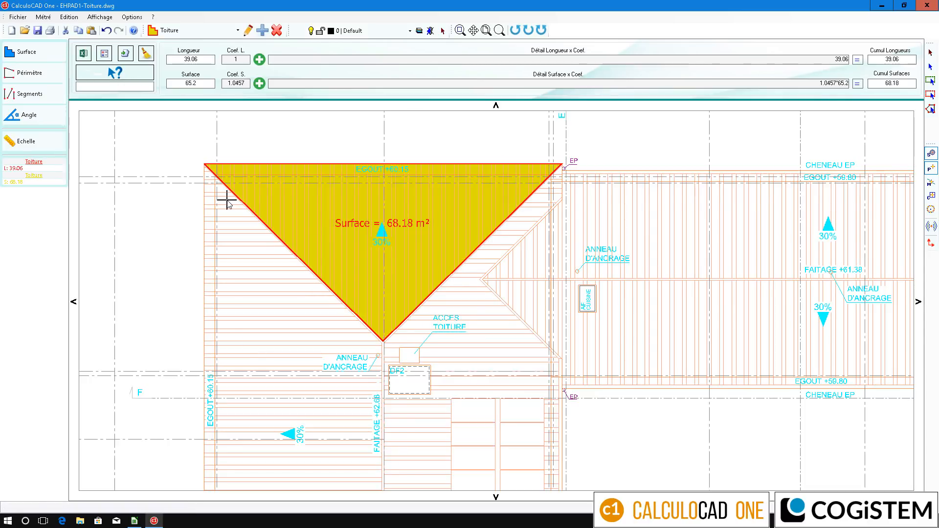
Measure the adjoining west roof slope as a Toiture surface, from the upper-left corner along the ridge to the projecting wing's valley.
{"action": "left_click", "coordinate": [204, 163]}
{"action": "left_click", "coordinate": [383, 340]}
{"action": "mouse_move", "coordinate": [383, 500]}
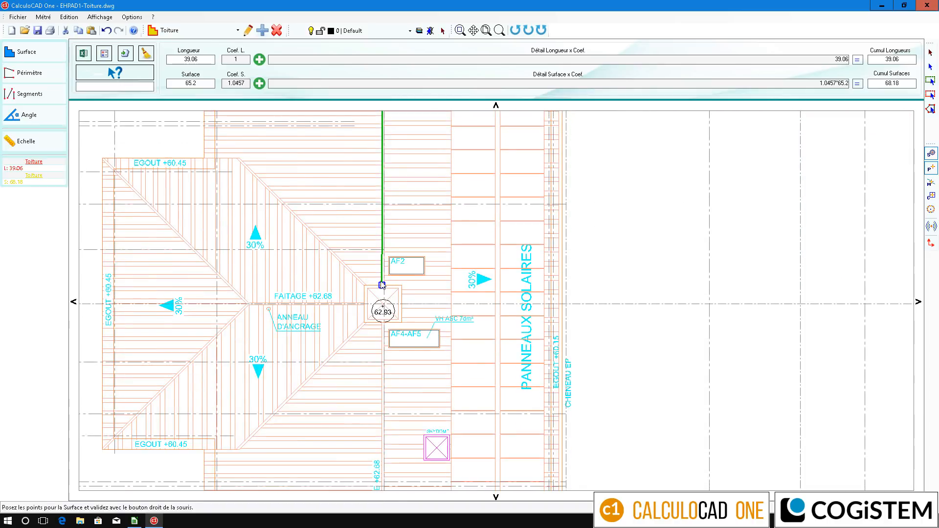
{"action": "left_click", "coordinate": [382, 285]}
{"action": "left_click", "coordinate": [365, 285]}
{"action": "left_click", "coordinate": [239, 158]}
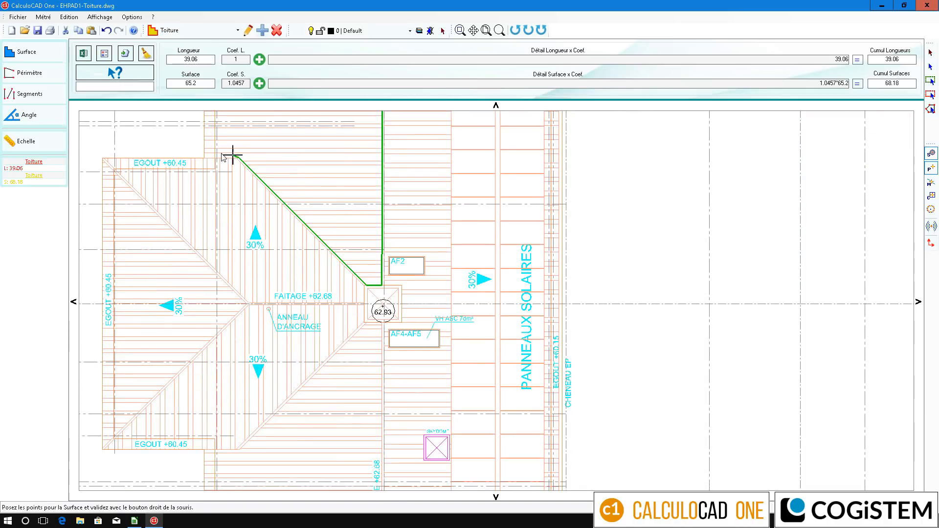
{"action": "left_click", "coordinate": [204, 158]}
{"action": "right_click", "coordinate": [203, 158]}
Switch the surface coefficient to negative and deduct the long rectangular solar panel area on the left wing.
{"action": "scroll", "coordinate": [335, 274], "scroll_direction": "down", "scroll_amount": 3}
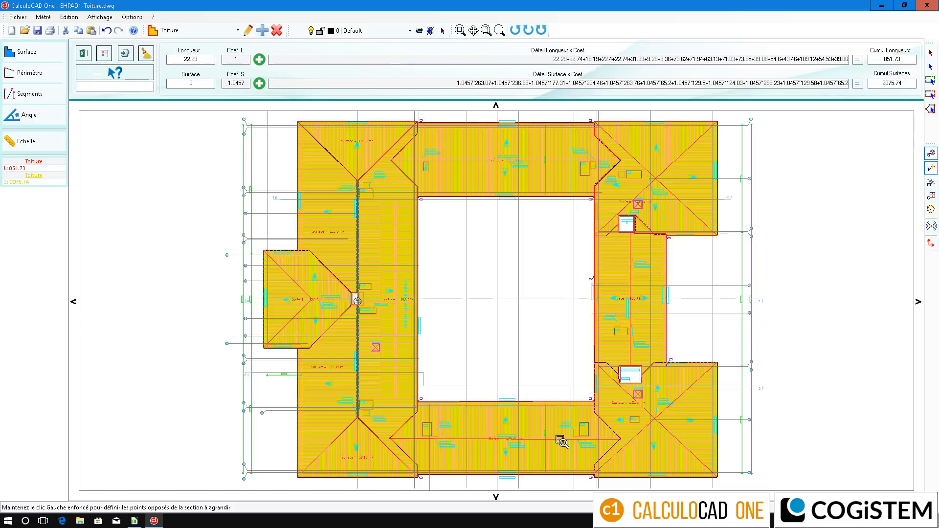
{"action": "left_click", "coordinate": [259, 84]}
{"action": "left_click", "coordinate": [34, 52]}
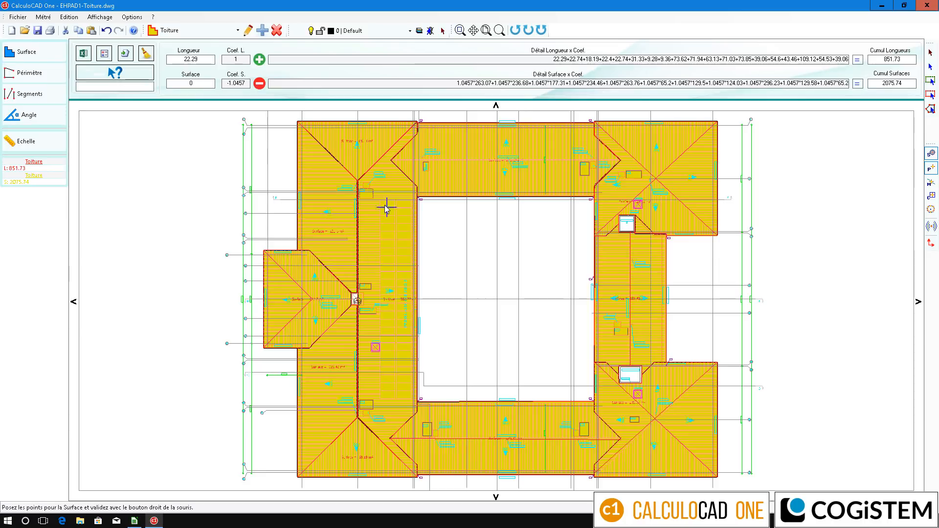
{"action": "left_click", "coordinate": [380, 201]}
{"action": "left_click", "coordinate": [411, 200]}
{"action": "left_click", "coordinate": [411, 398]}
{"action": "left_click", "coordinate": [380, 399]}
{"action": "right_click", "coordinate": [379, 201]}
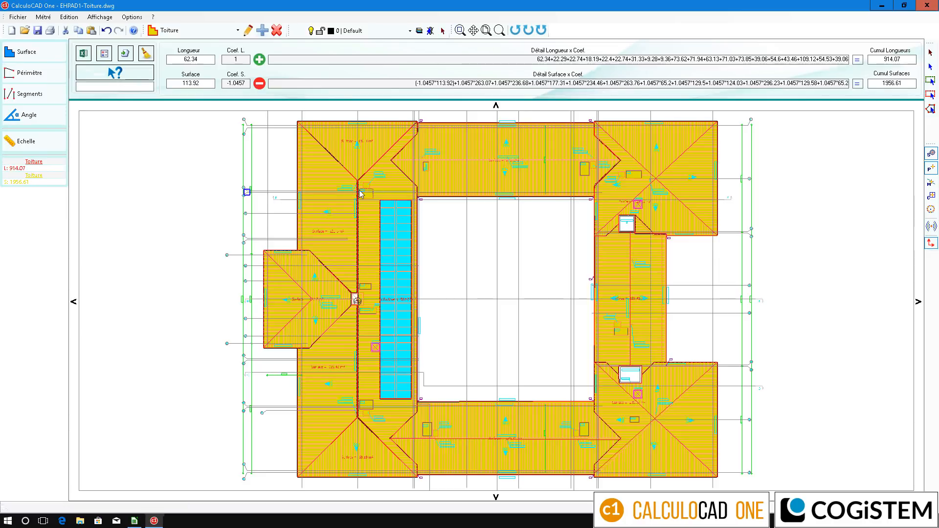
Deduct the small rectangular roof opening beside the ridge, just above the solar panel area.
{"action": "left_click", "coordinate": [359, 189]}
{"action": "left_click", "coordinate": [374, 189]}
{"action": "left_click", "coordinate": [374, 198]}
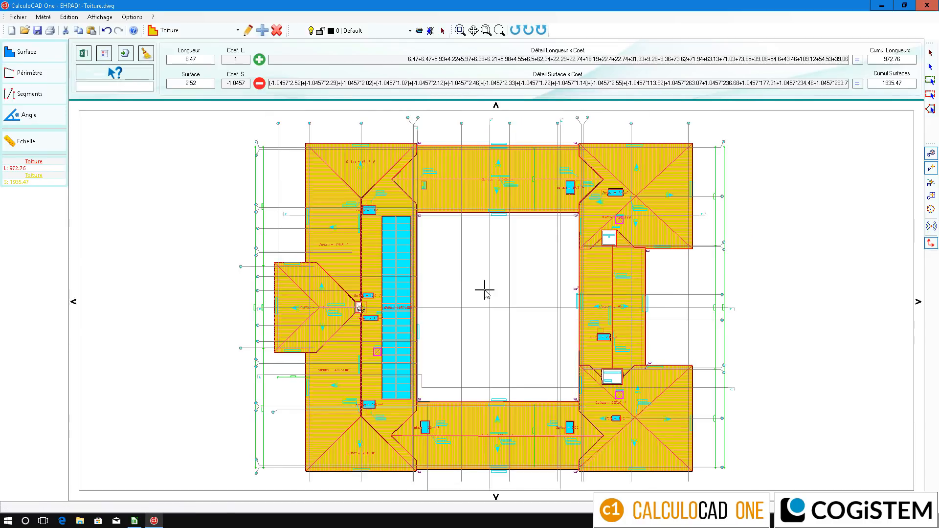
In METRE.xlsx in LibreOffice Calc, insert the cumulative surface in E55 for Couverture and its calculation detail as a formula in J55.
{"action": "left_click", "coordinate": [83, 53]}
{"action": "left_click", "coordinate": [899, 76]}
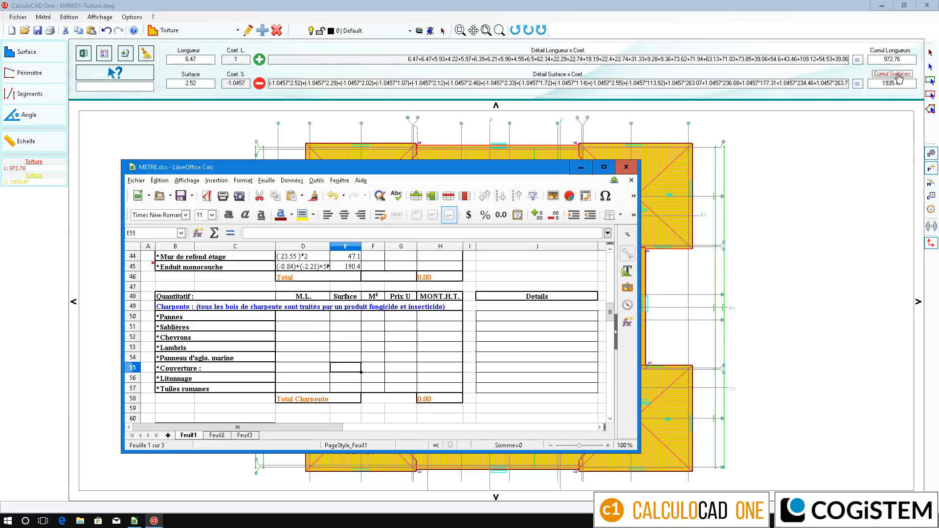
{"action": "left_click", "coordinate": [524, 370]}
{"action": "type", "text": "="}
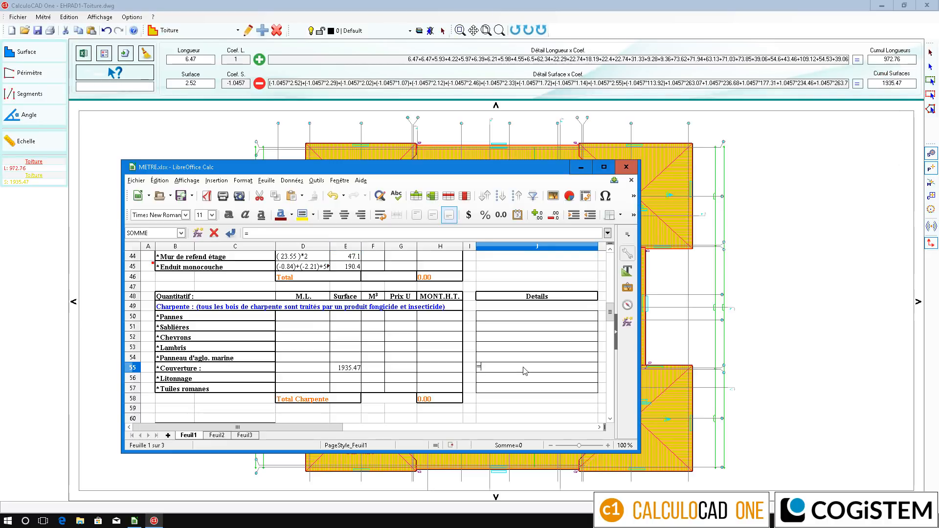
{"action": "left_click", "coordinate": [559, 76]}
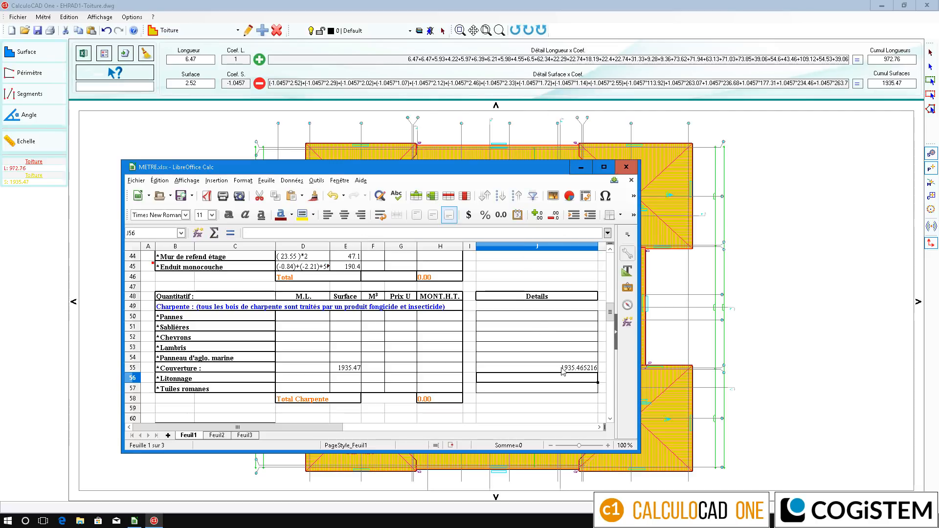
{"action": "left_click", "coordinate": [562, 370]}
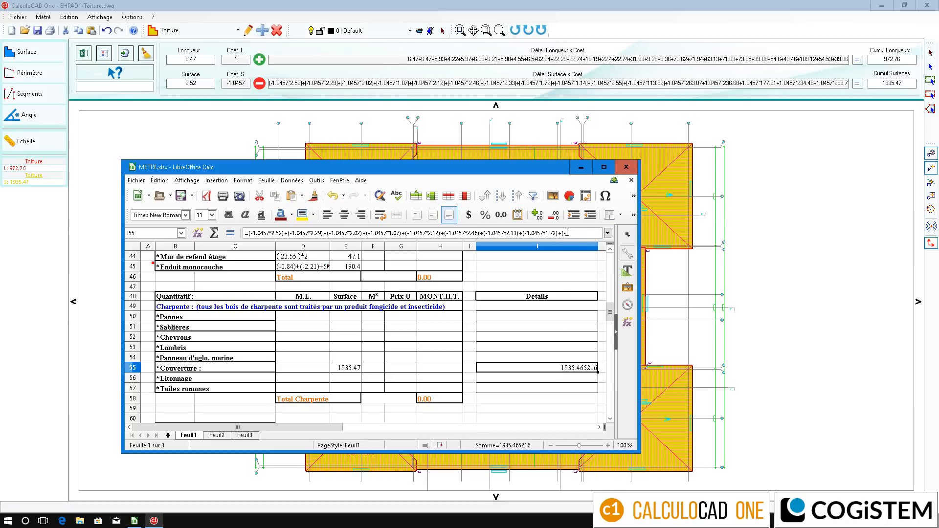
{"action": "left_click", "coordinate": [100, 274]}
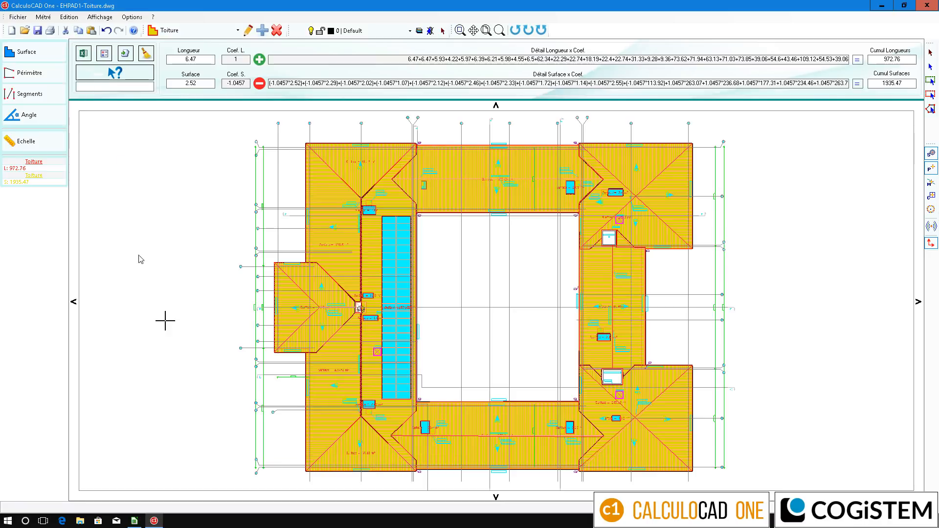
Copy the current view of the measured roof plan at a horizontal resolution of 2000.
{"action": "left_click", "coordinate": [68, 17]}
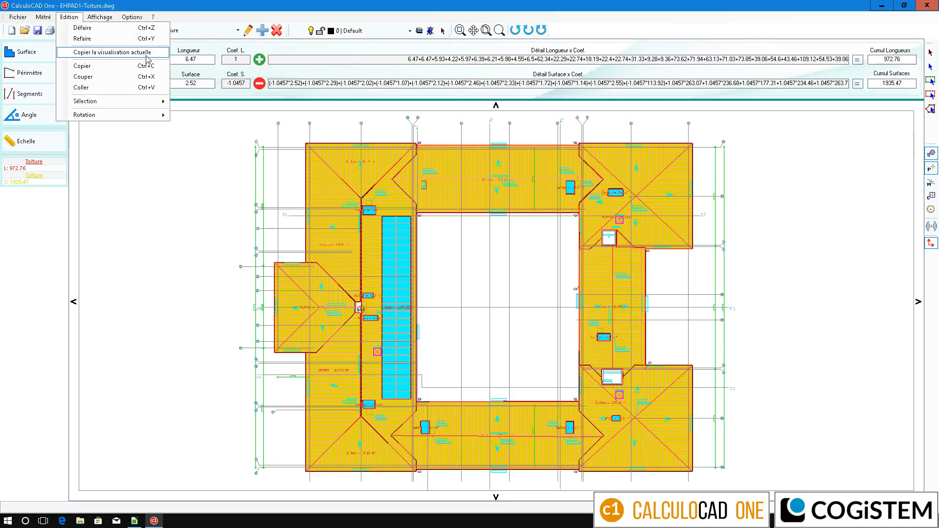
{"action": "left_click", "coordinate": [160, 52]}
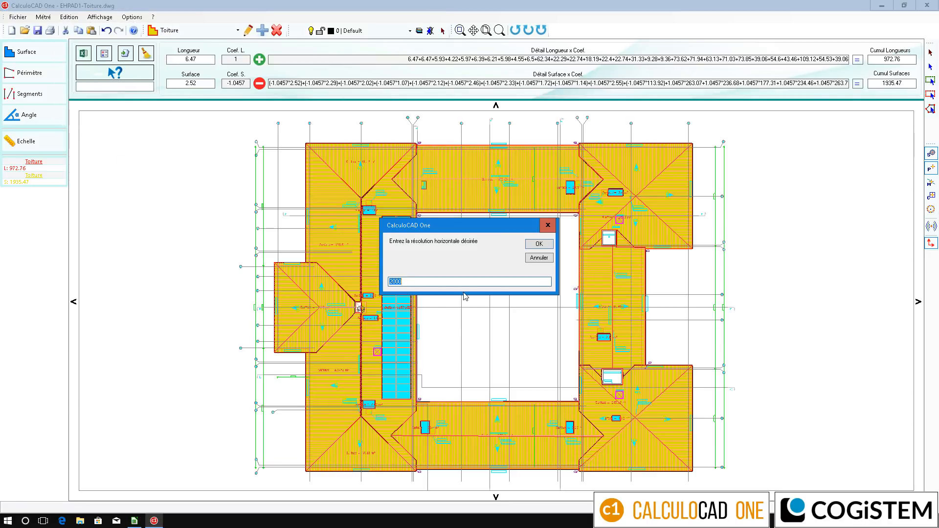
{"action": "left_click", "coordinate": [539, 244]}
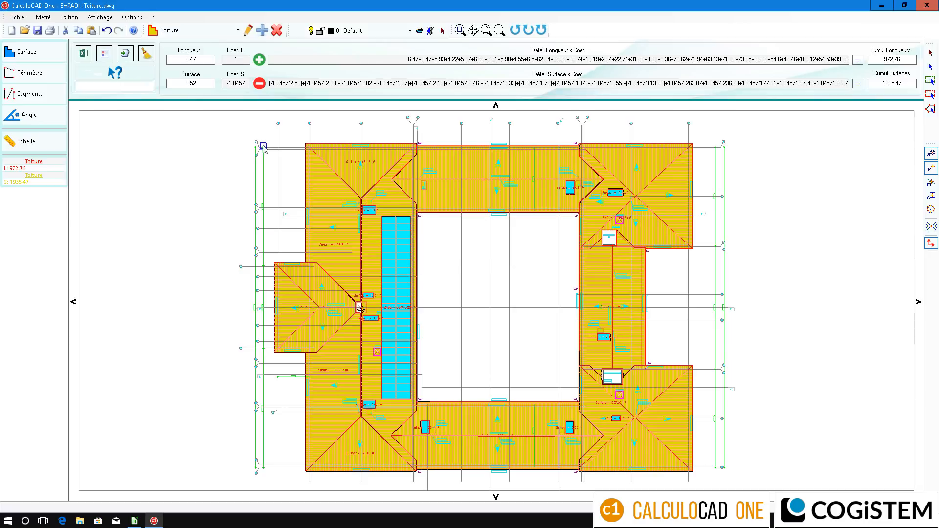
Paste the copied roof plan image into METRE.xlsx at cell D125, look it over, and return to CalculoCAD One.
{"action": "left_click", "coordinate": [83, 54]}
{"action": "right_click", "coordinate": [153, 130]}
{"action": "left_click", "coordinate": [191, 156]}
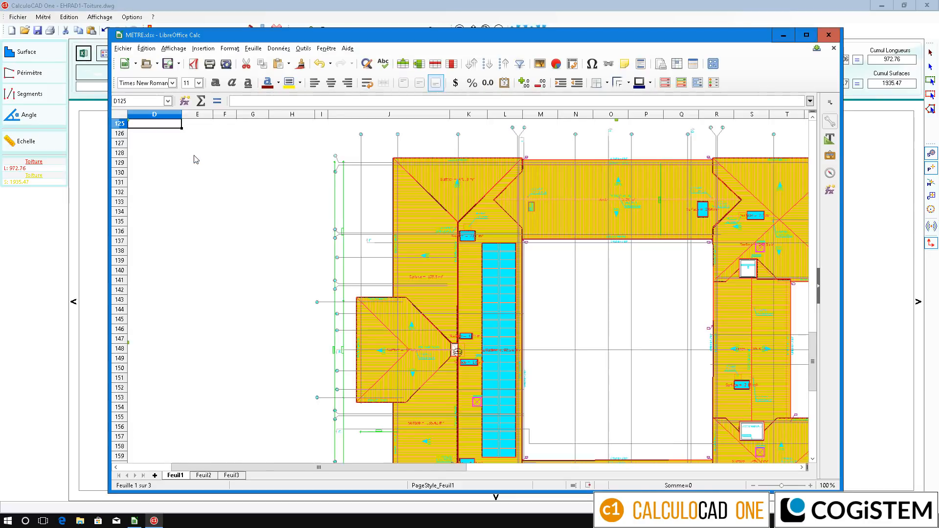
{"action": "left_click_drag", "start_coordinate": [361, 469], "coordinate": [444, 482]}
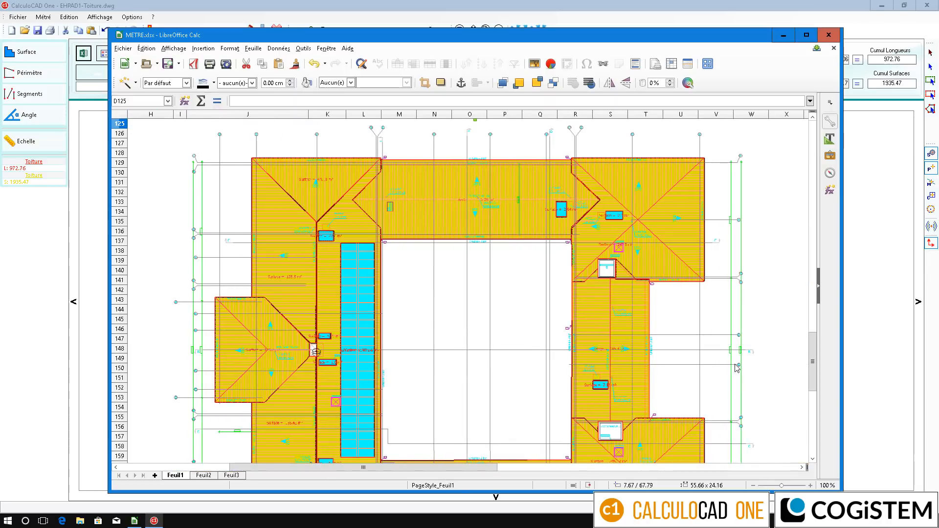
{"action": "left_click", "coordinate": [394, 4]}
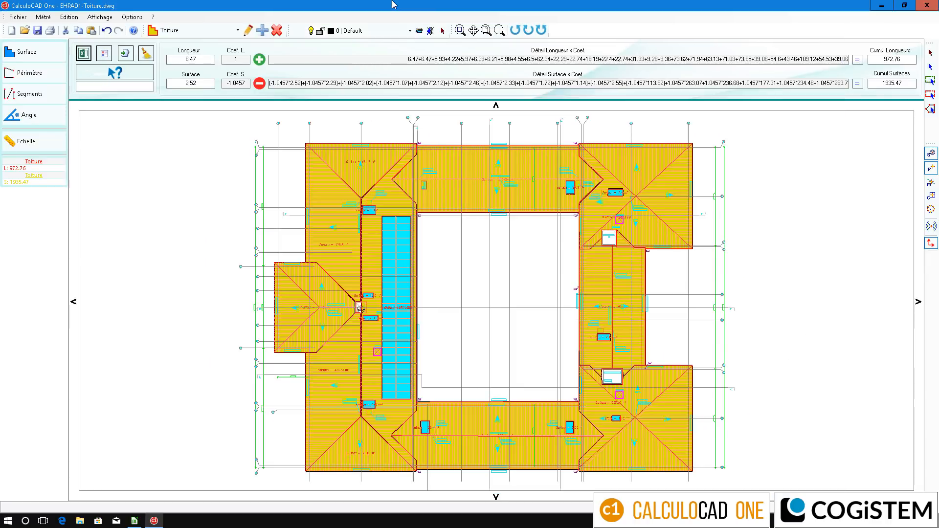